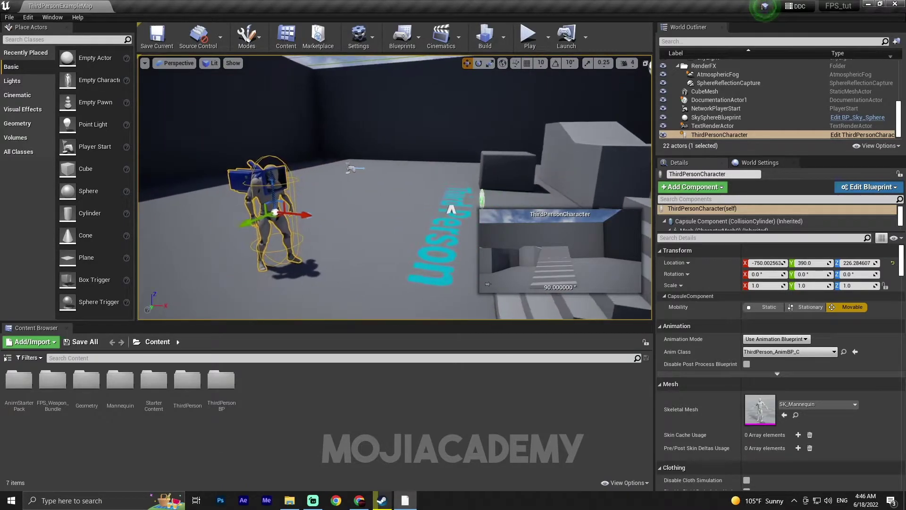
Play-test the level, walking and looking around to check how the character's body follows the first-person camera
key(f)
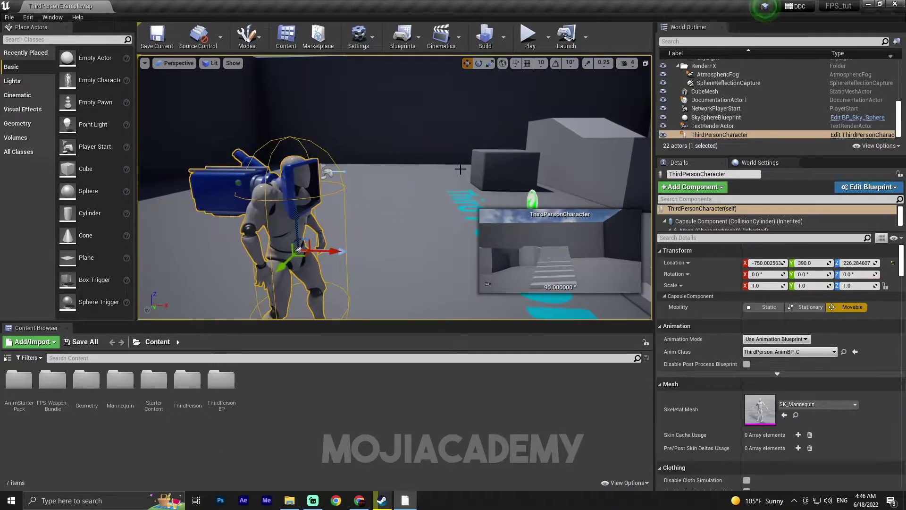
right_drag(460, 169, 531, 169)
key(a)
click(524, 48)
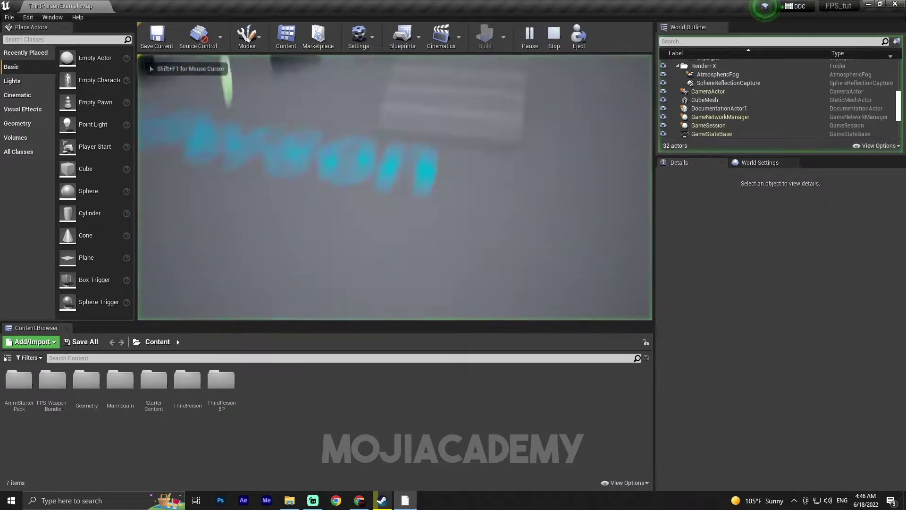
key(w)
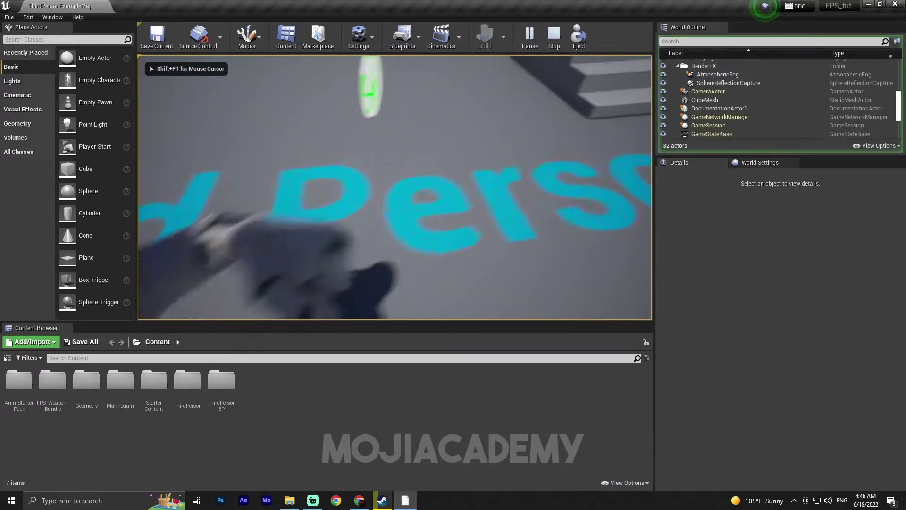
key(w)
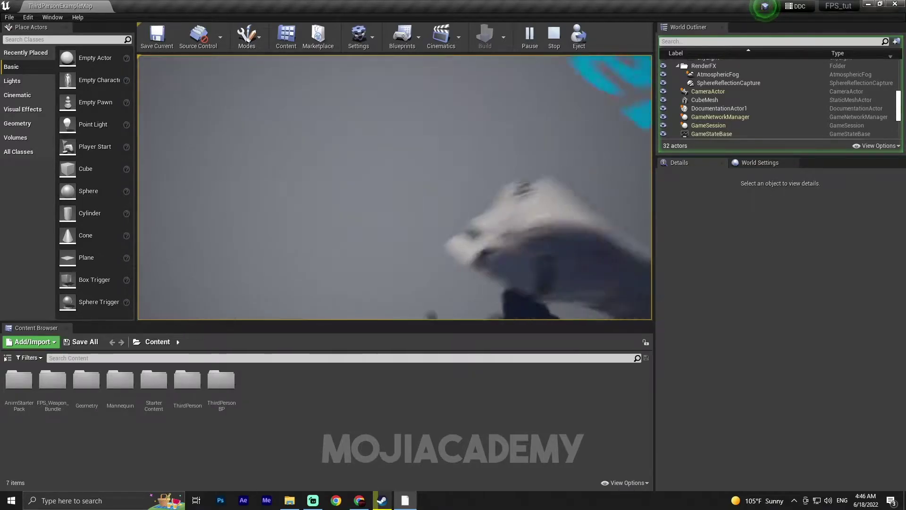
key(w)
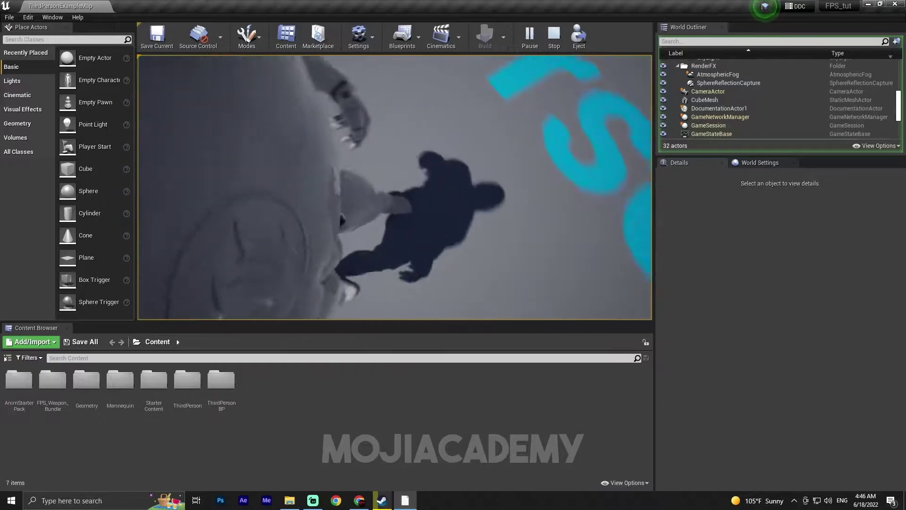
key(w)
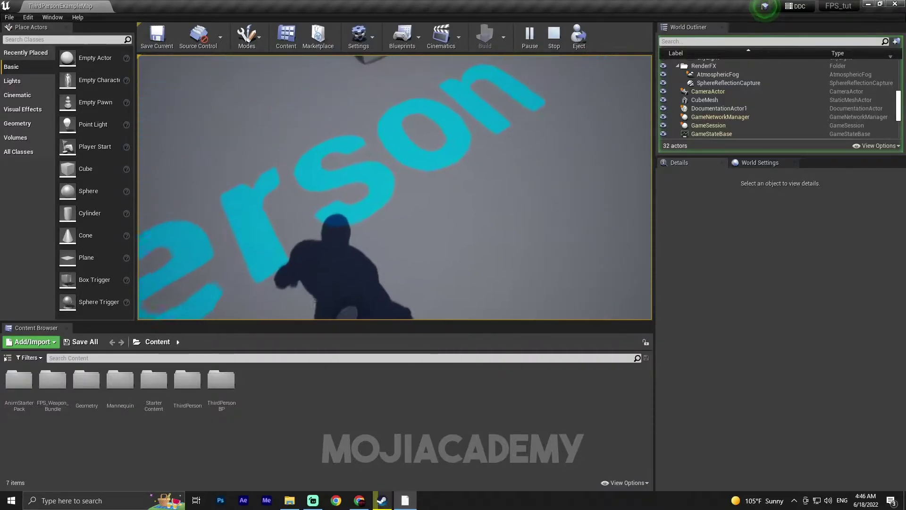
key(w)
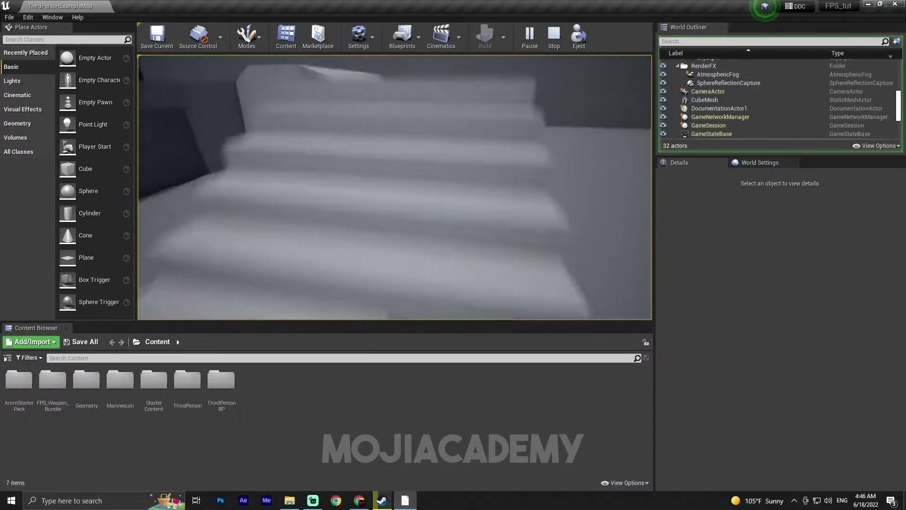
key(w)
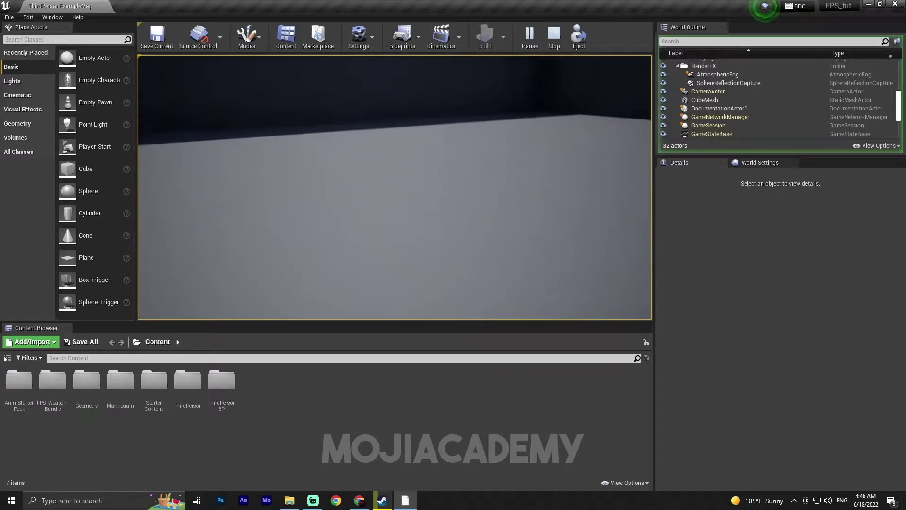
key(w)
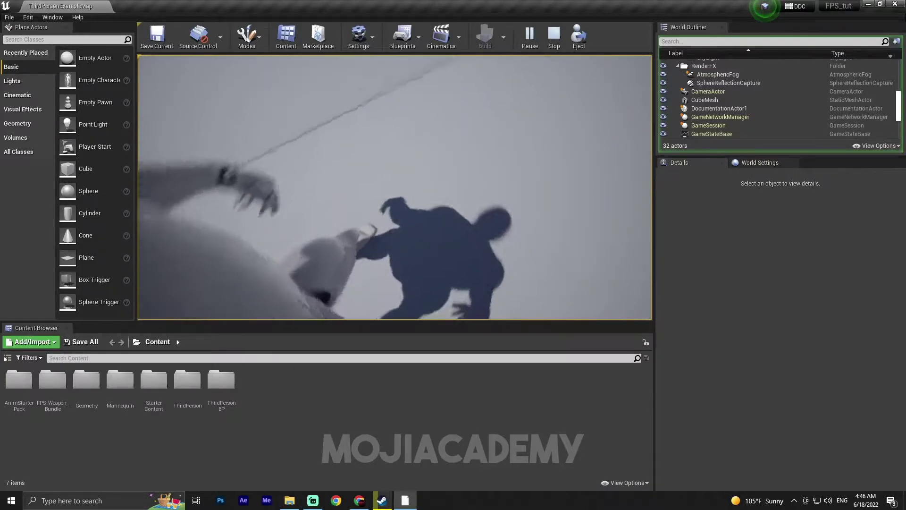
key(w)
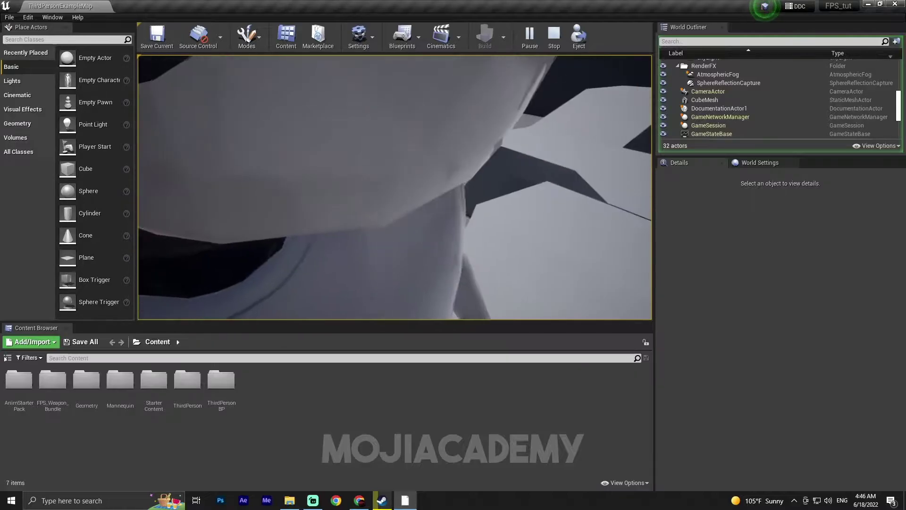
key(w)
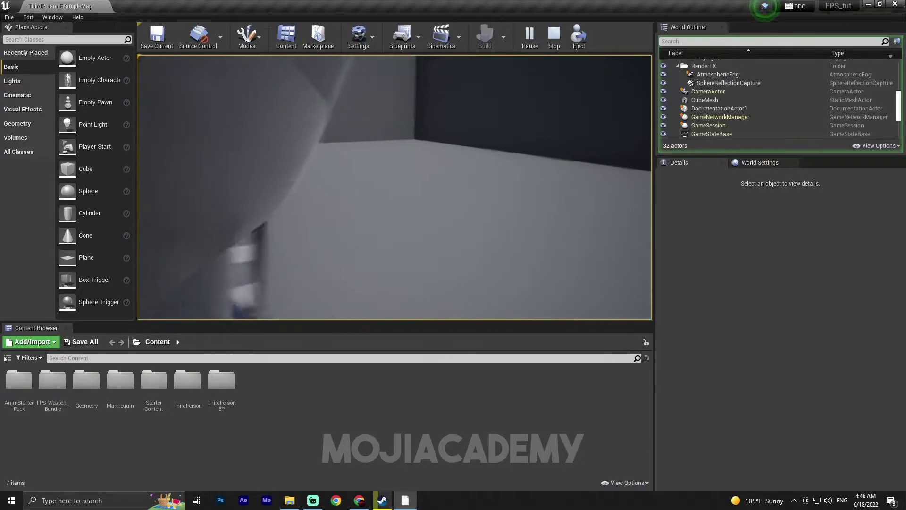
key(w)
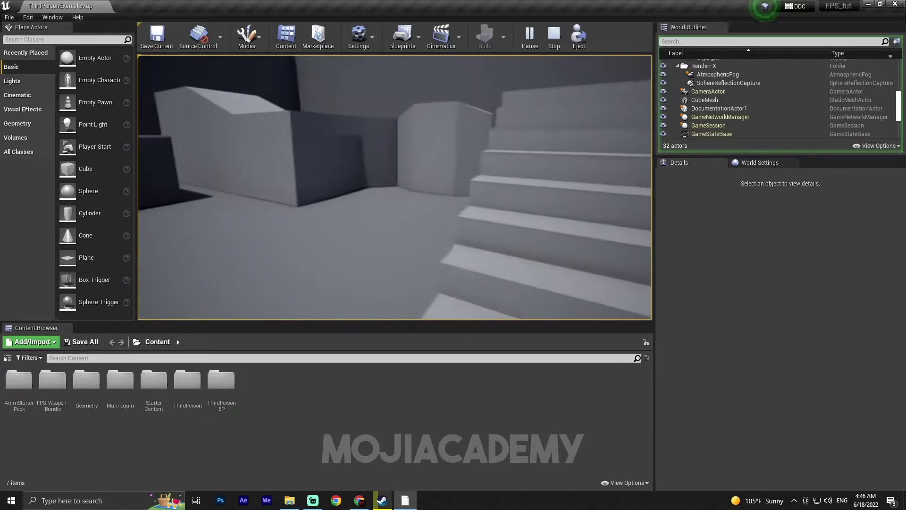
key(Escape)
Enable Use Controller Rotation Yaw in the ThirdPersonCharacter blueprint's class defaults and compile the blueprint
key(s)
right_drag(377, 237, 518, 218)
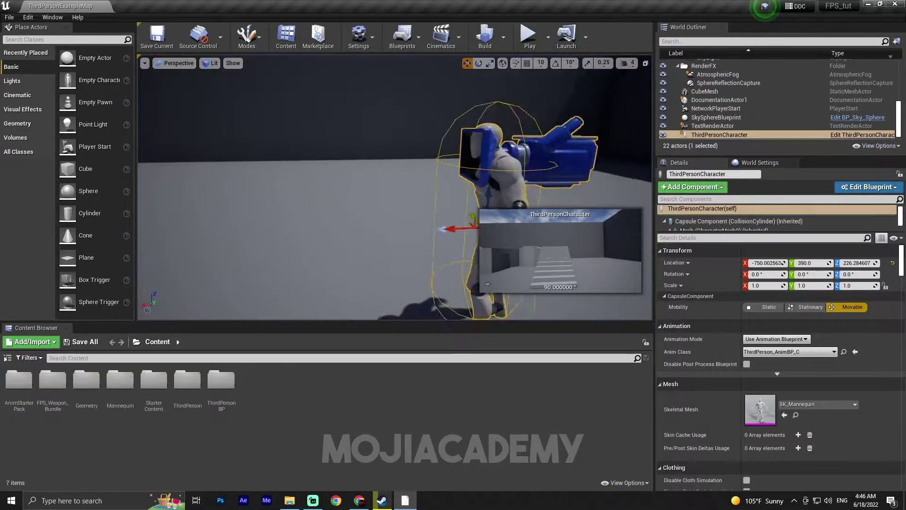
click(844, 135)
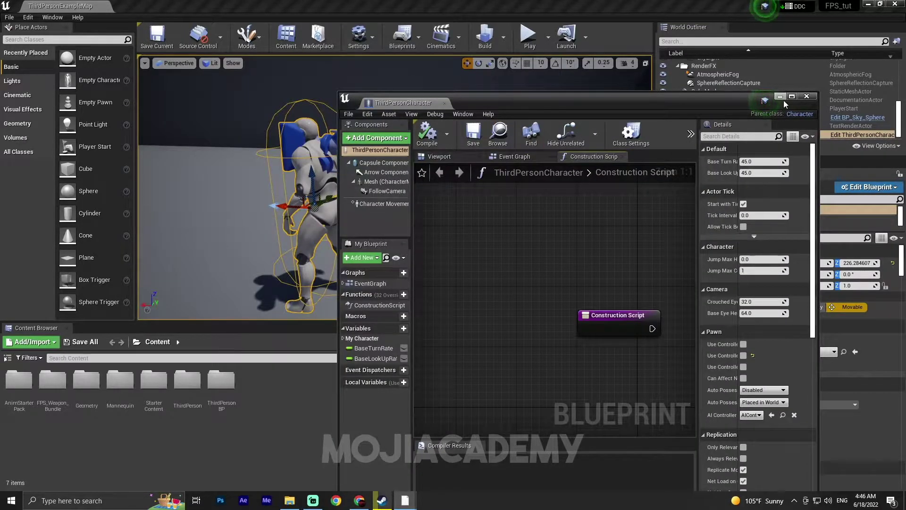
click(792, 97)
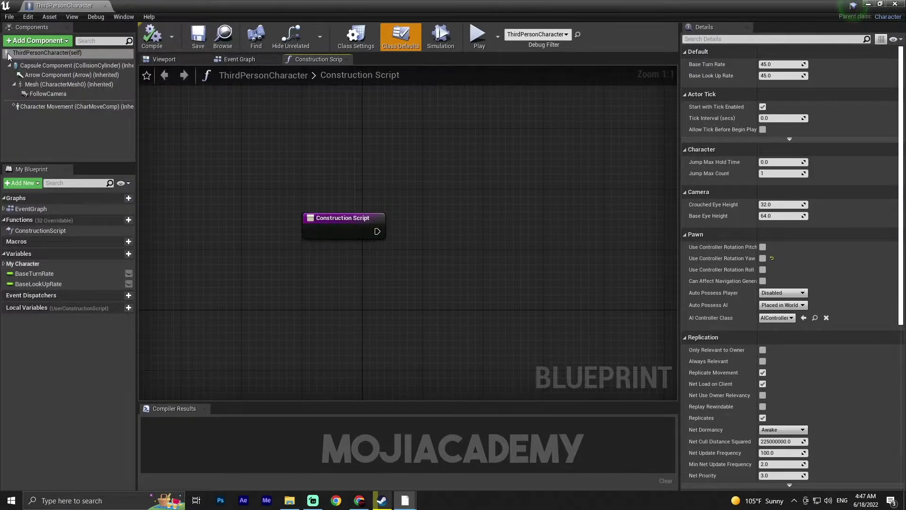
click(58, 53)
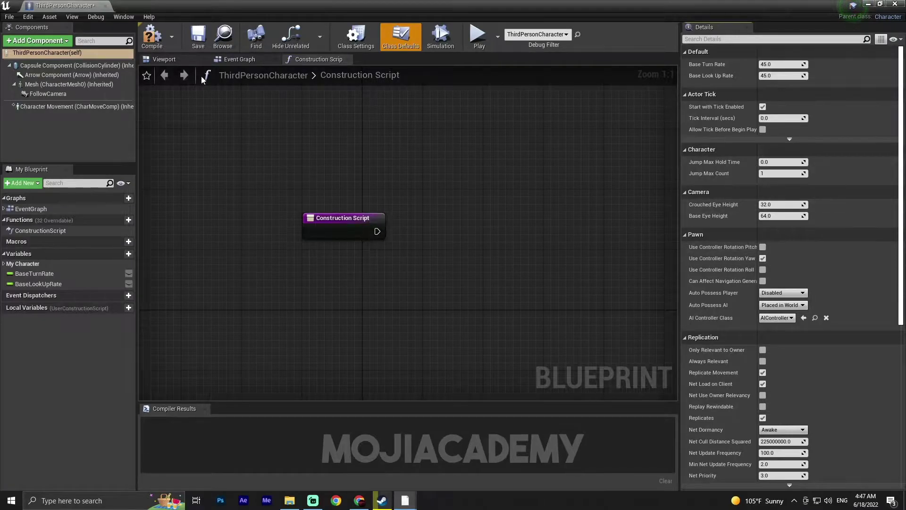
click(151, 35)
Play-test the level again, looking down and jumping to check that the body turns with the camera
click(868, 4)
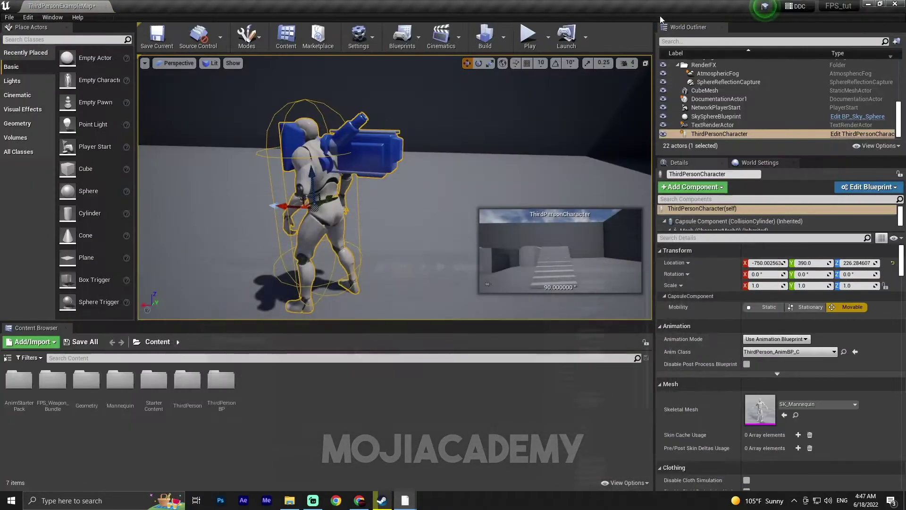
click(538, 38)
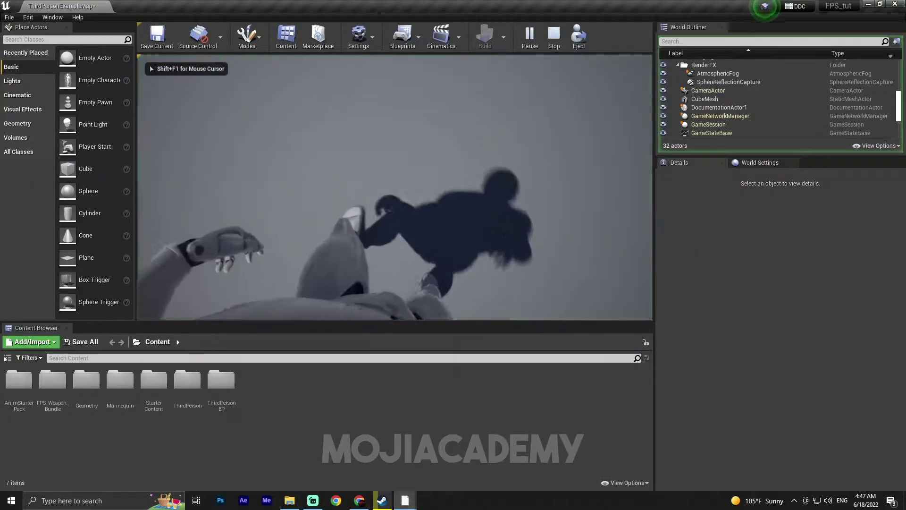
key(space)
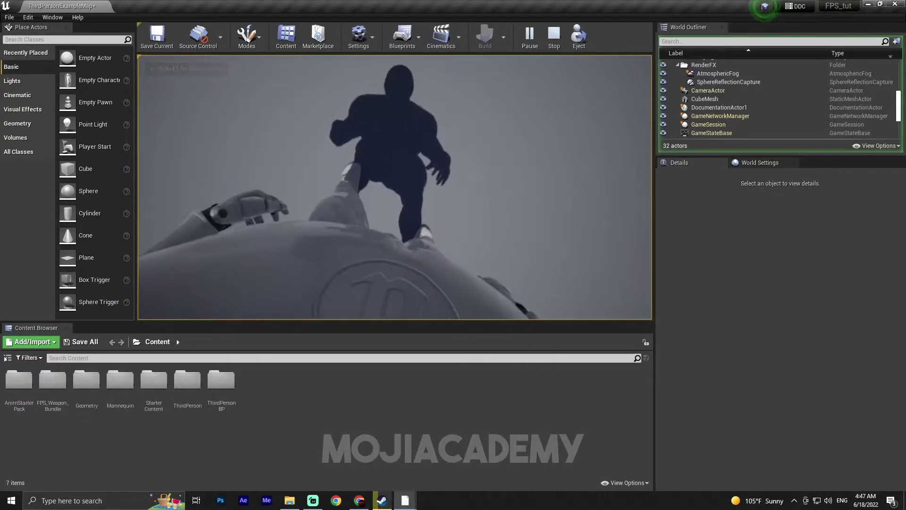
key(space)
key(space)
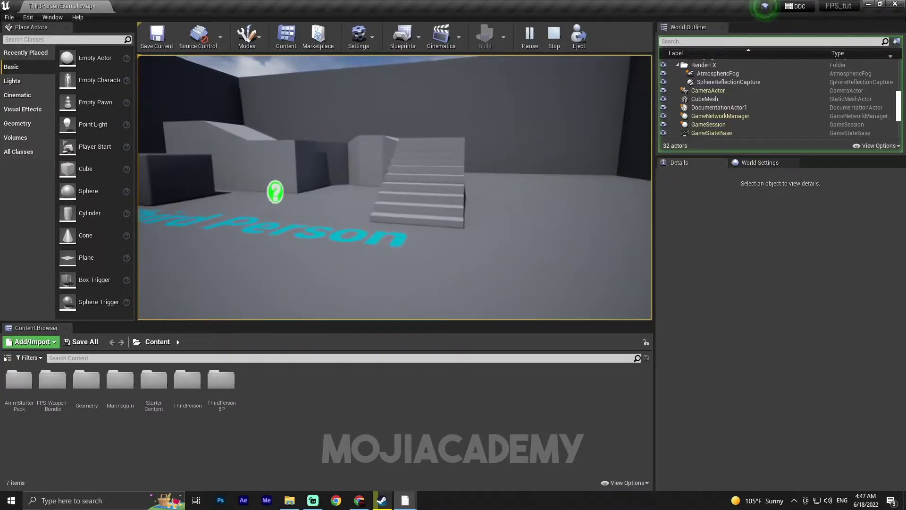
key(Escape)
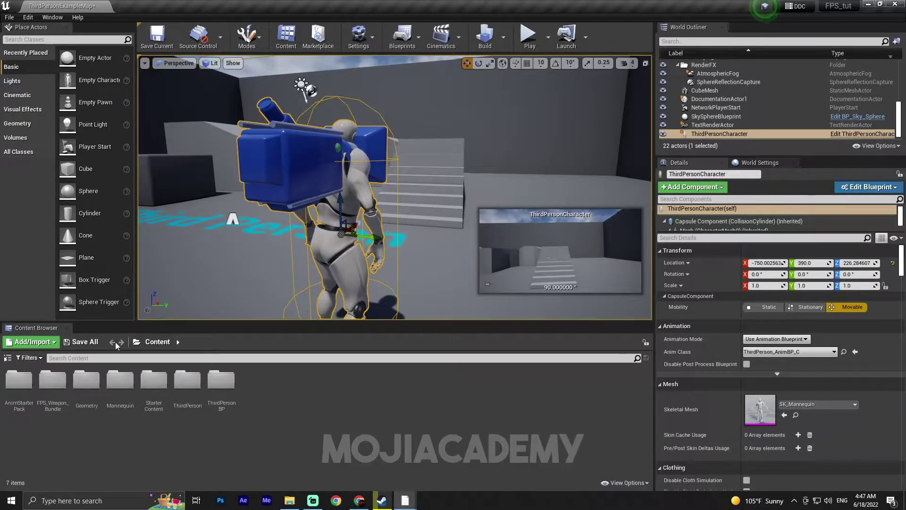
Assign the Humanoid rig to UE4_Mannequin_Skeleton in Mannequin/Character/Mesh and save the skeleton
double_click(122, 393)
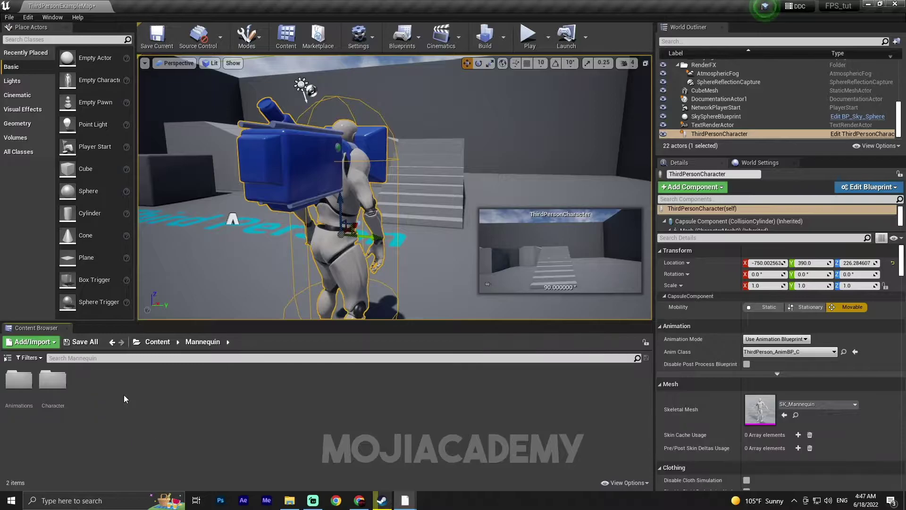
double_click(64, 395)
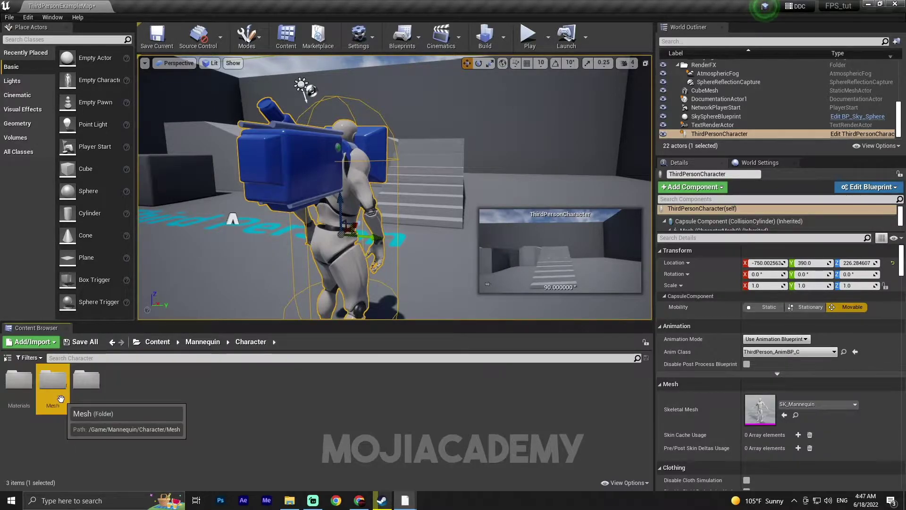
double_click(59, 391)
double_click(164, 404)
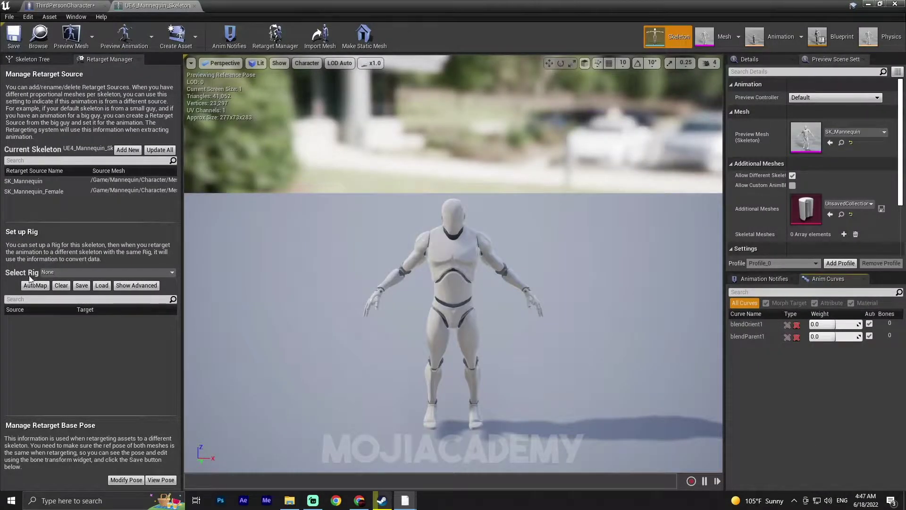
click(84, 273)
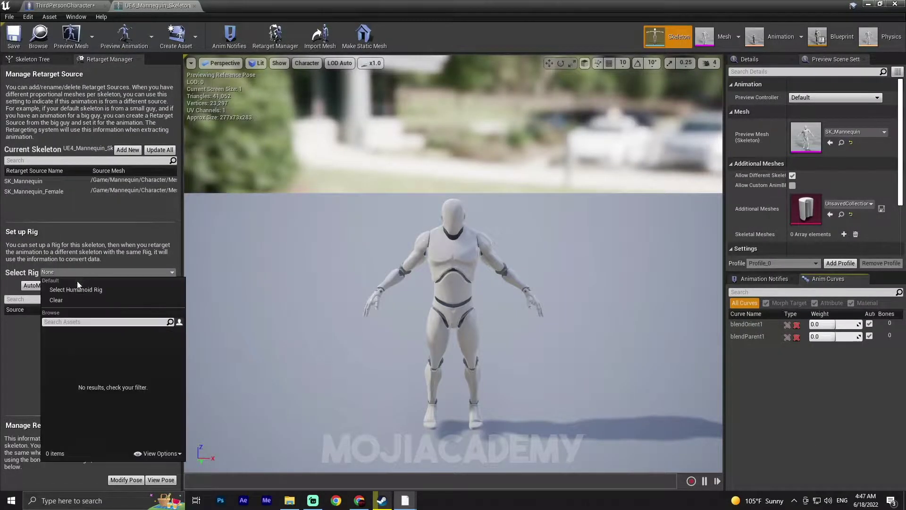
click(112, 289)
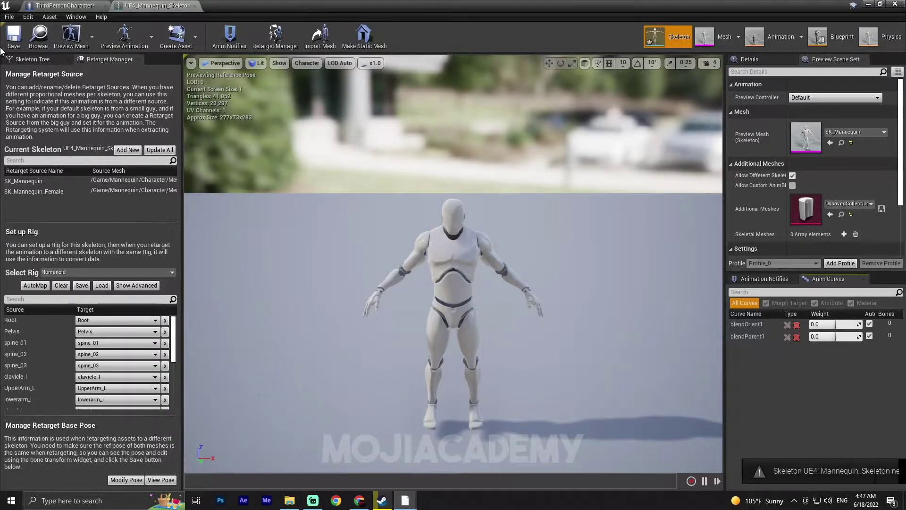
click(867, 5)
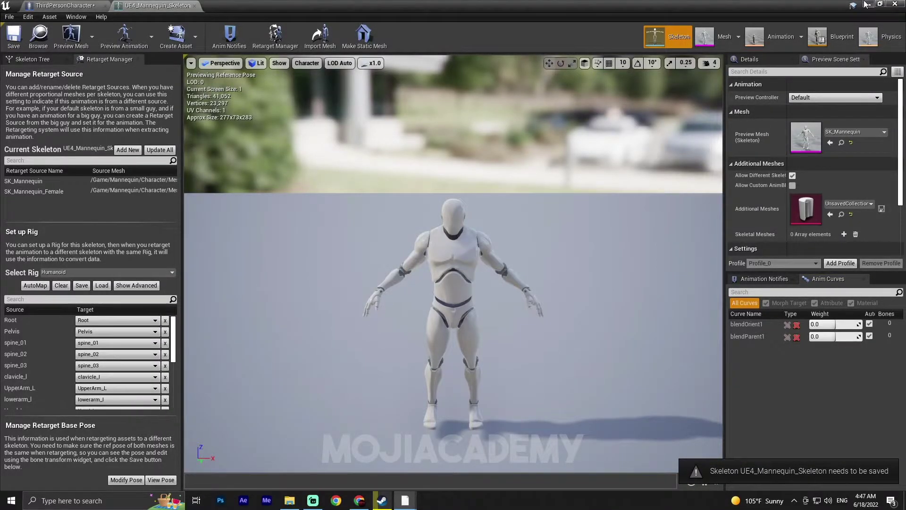
Assign the Humanoid rig to the mannequin skeleton in AnimStarterPack/UE4_Mannequin/Mesh
click(158, 341)
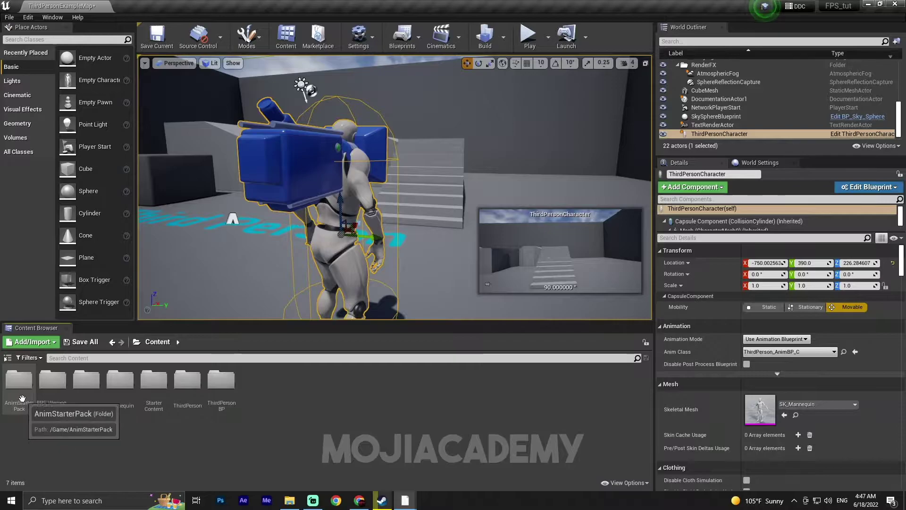
click(55, 406)
click(11, 409)
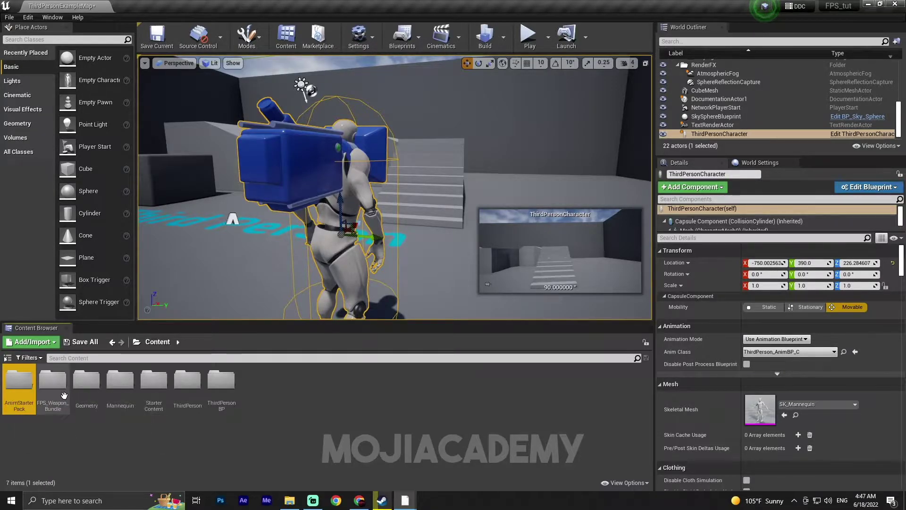
click(50, 409)
click(16, 409)
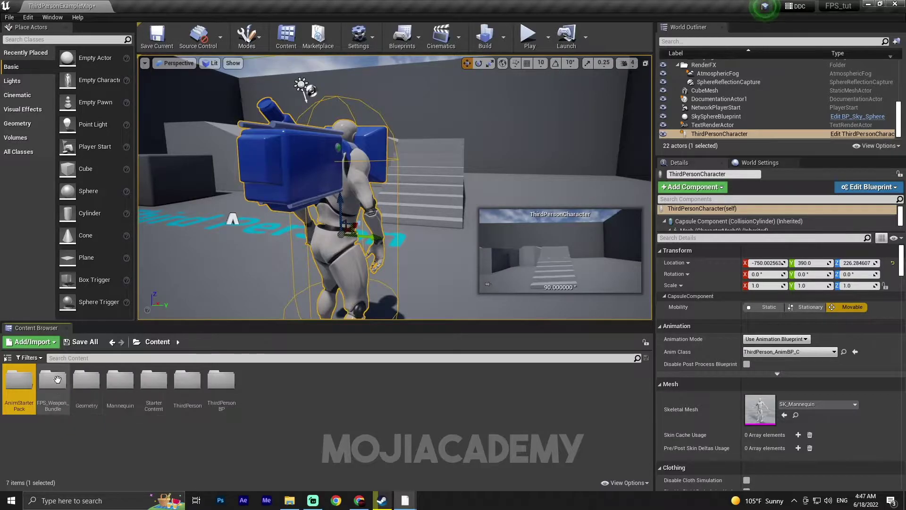
double_click(19, 381)
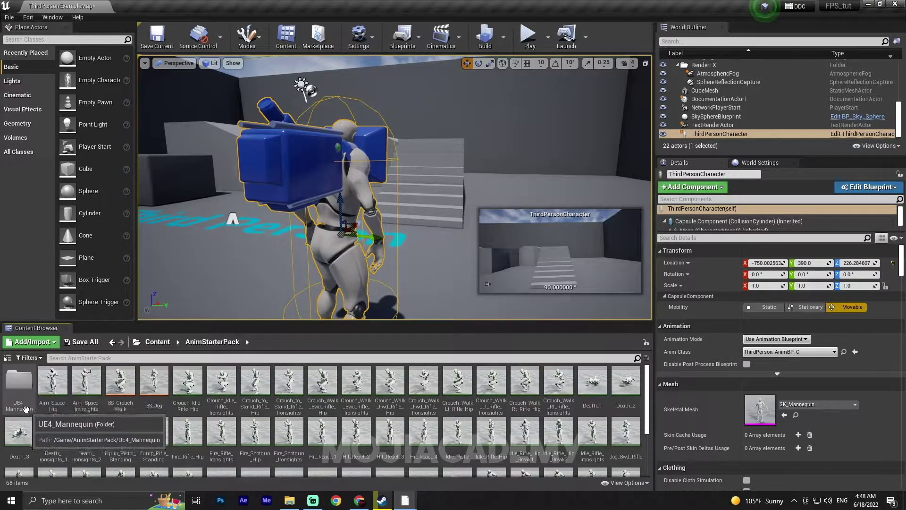
double_click(26, 409)
double_click(52, 385)
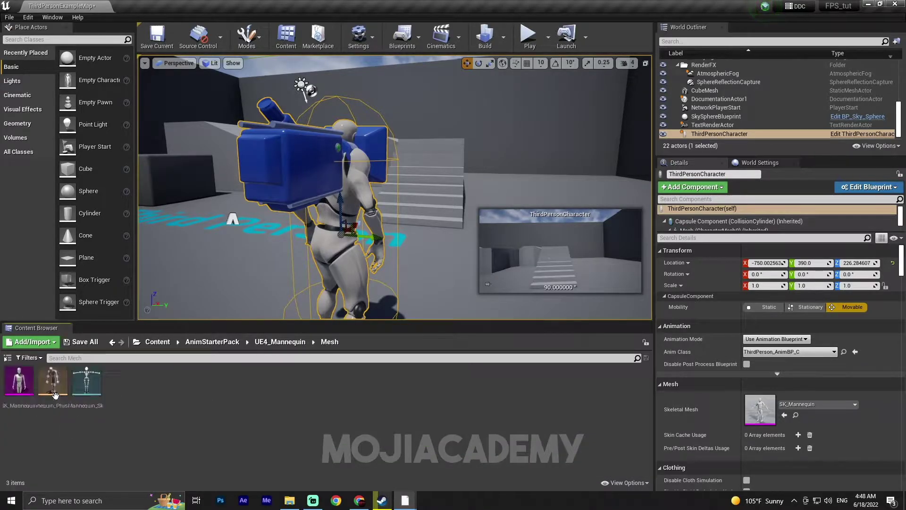
double_click(86, 392)
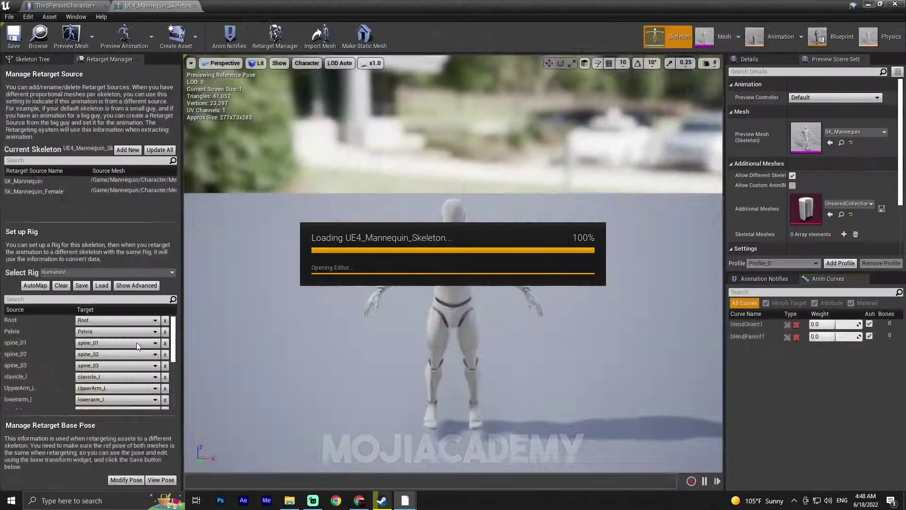
click(148, 270)
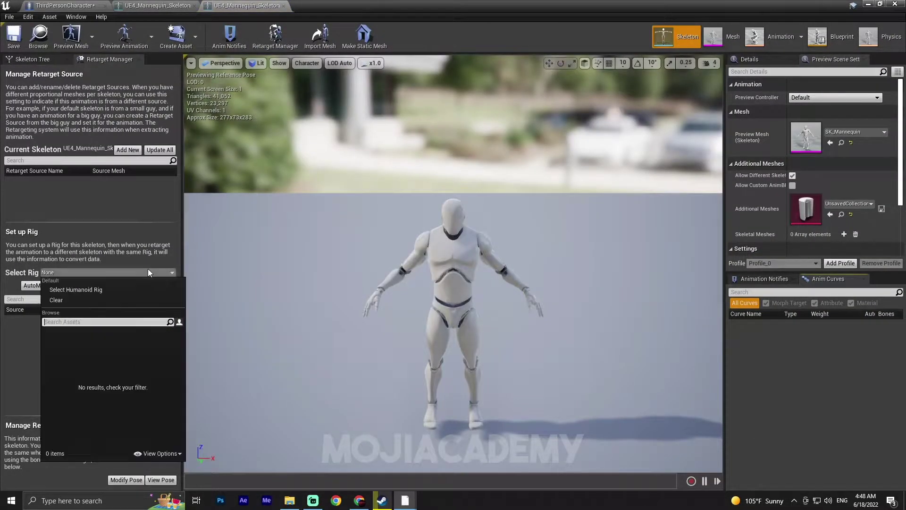
click(83, 290)
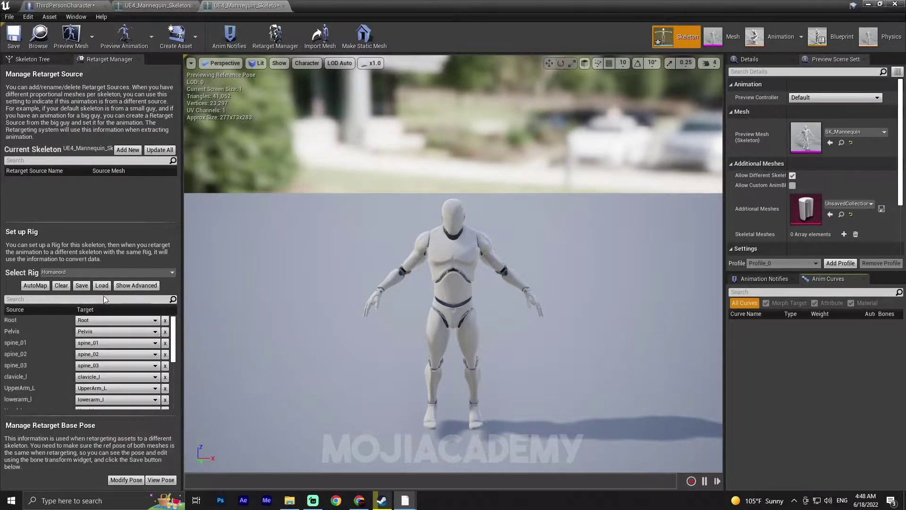
Save the AnimStarterPack skeleton and retarget it to UE4_Mannequin_Skeleton from the Mannequin folder
click(21, 44)
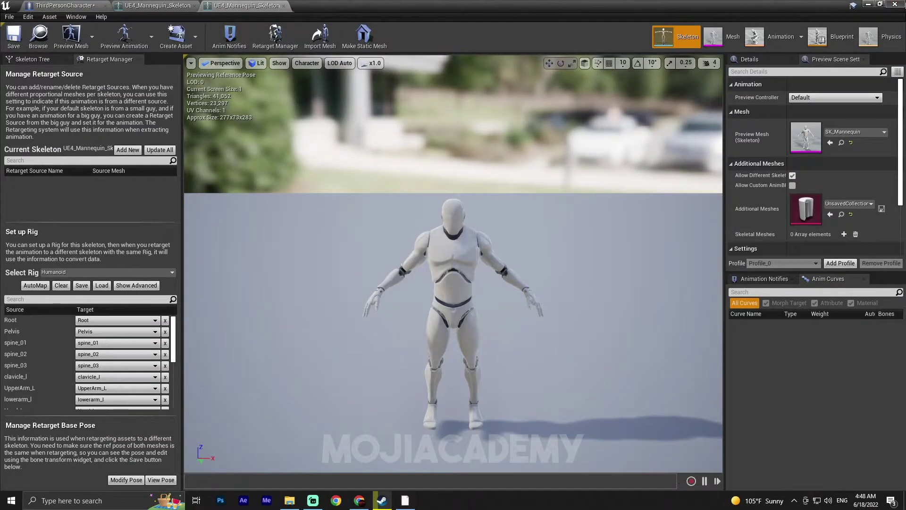
key(alt+Tab)
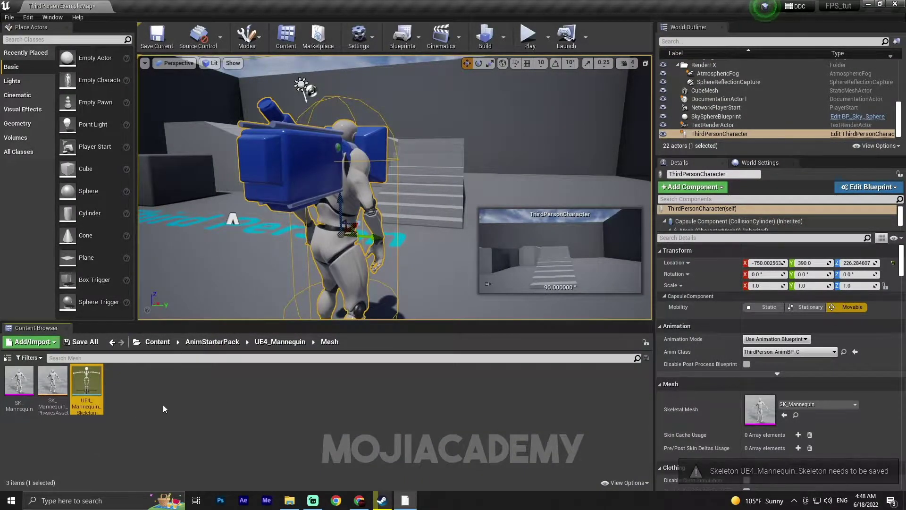
click(87, 383)
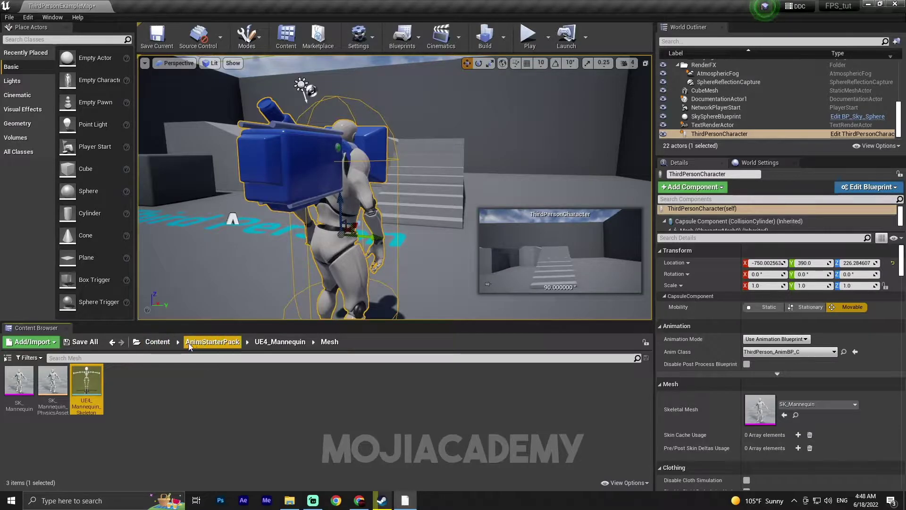
right_click(92, 394)
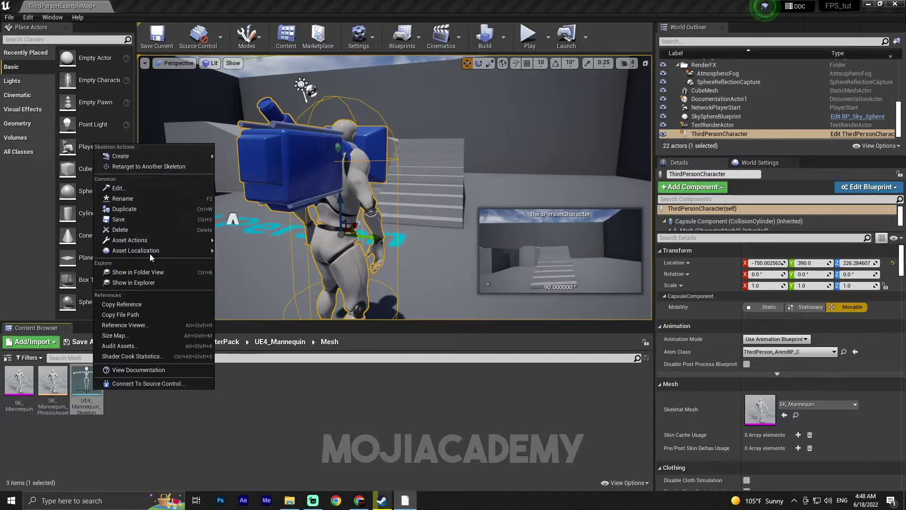
click(149, 167)
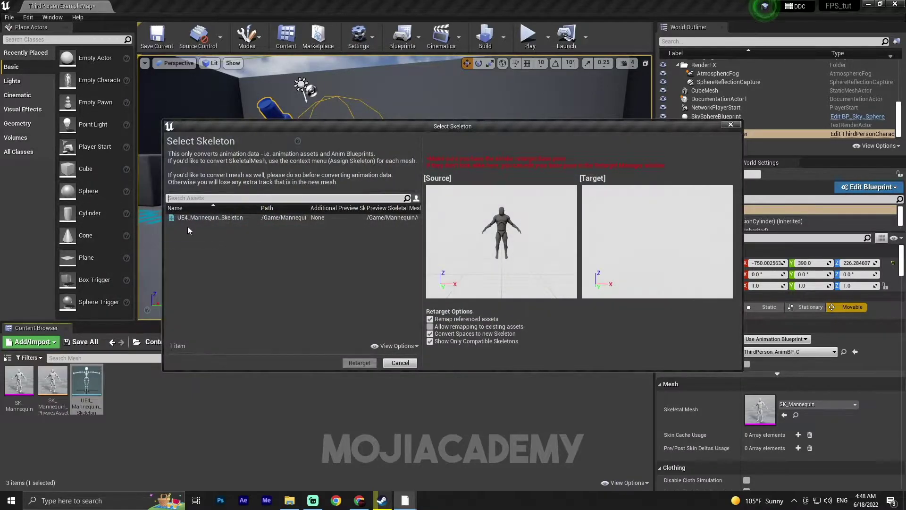
click(208, 217)
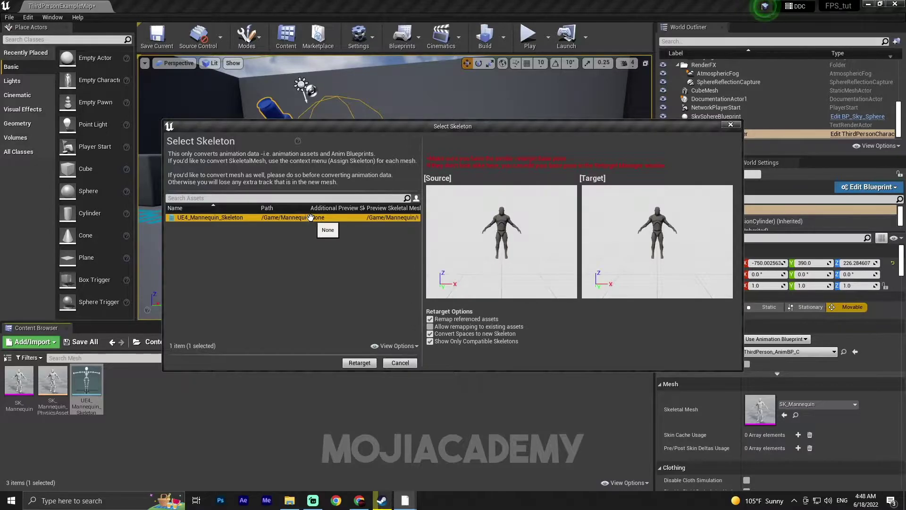
click(360, 363)
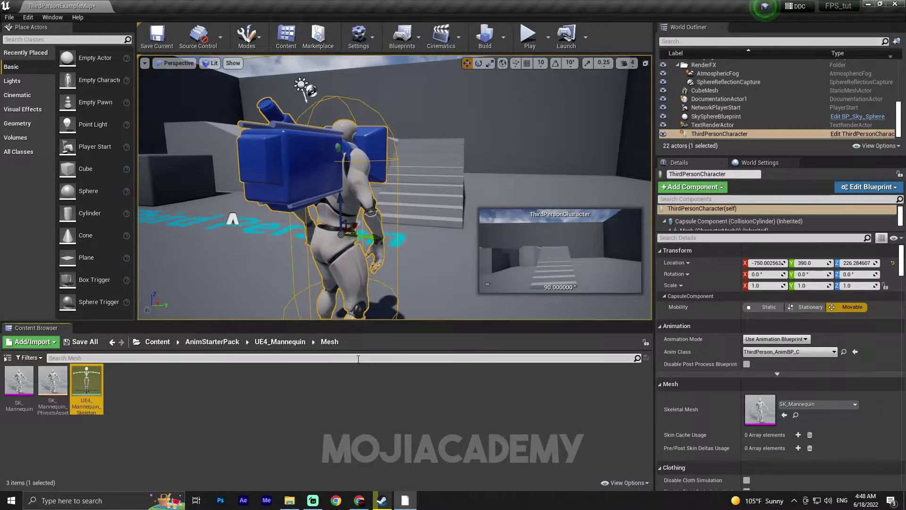
Create a Blend Space in the Content folder using the last-listed UE4_Mannequin_Skeleton and name it Aim_BS
click(156, 341)
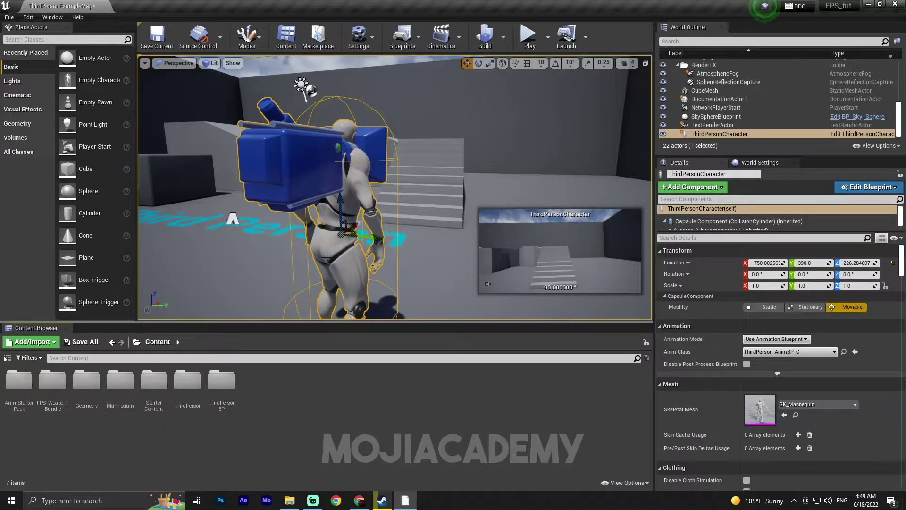
right_drag(400, 249, 416, 279)
right_click(285, 395)
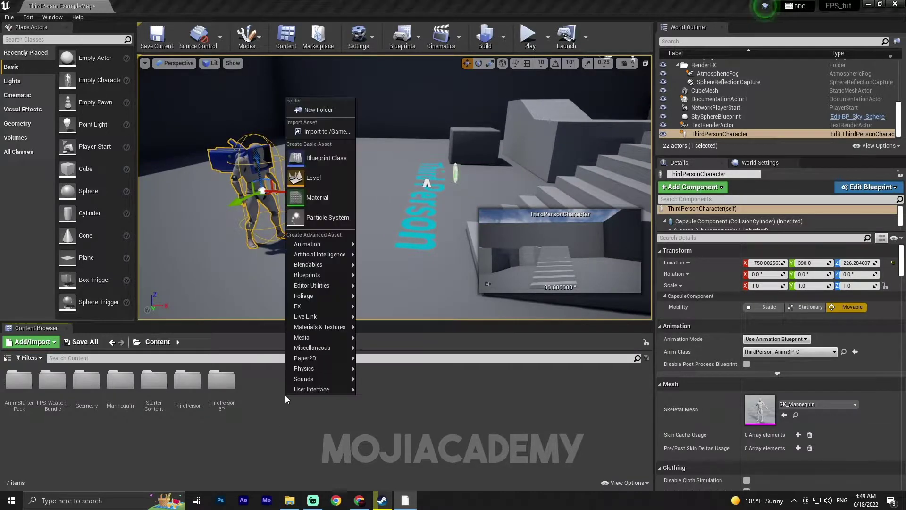
mouse_move(335, 241)
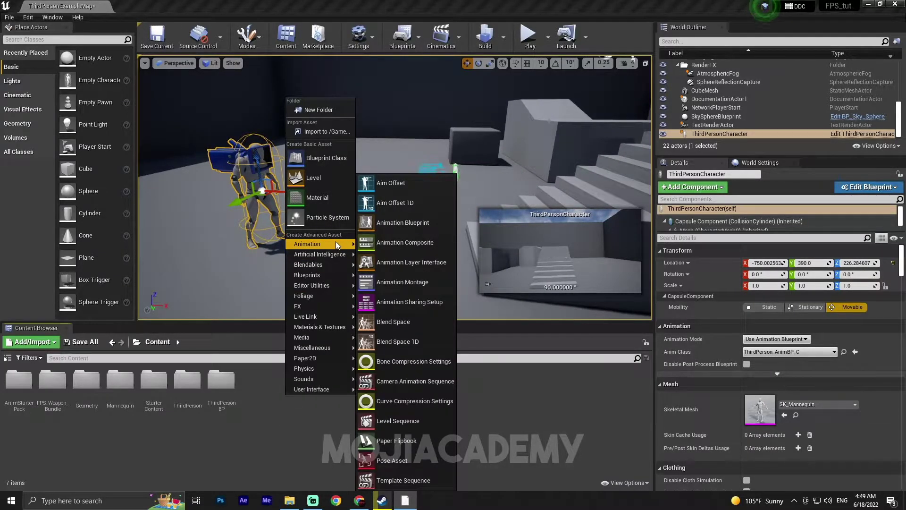
click(415, 322)
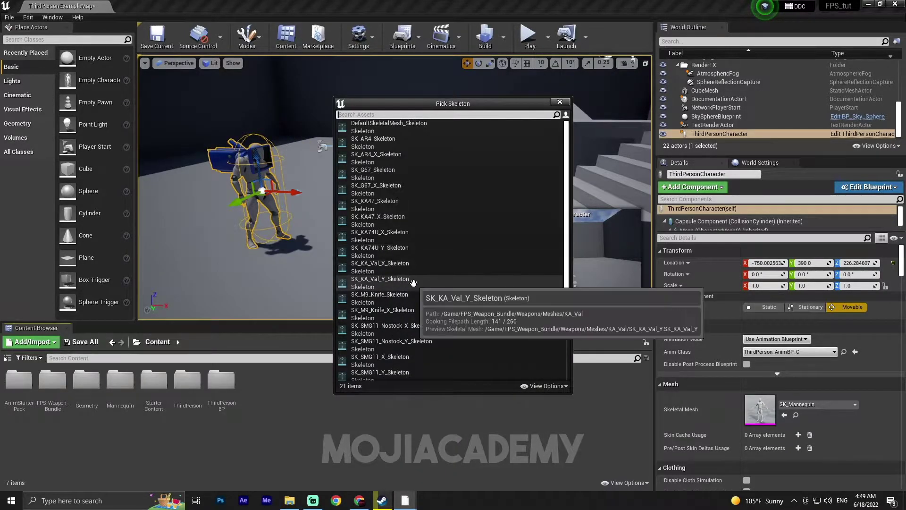
scroll(406, 286, down, 3)
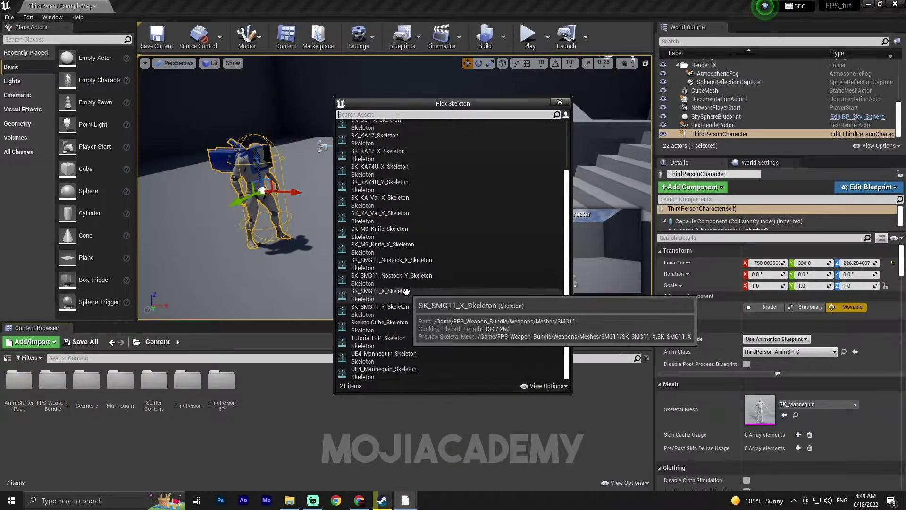
click(386, 369)
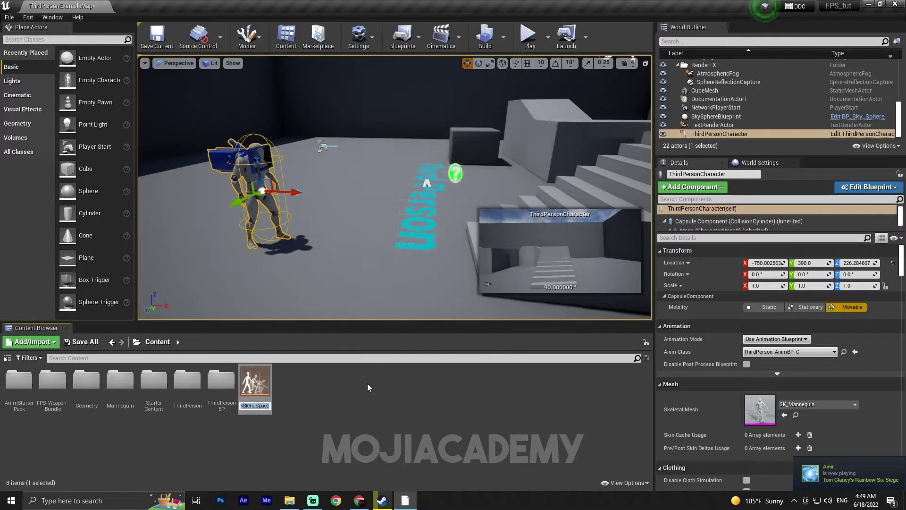
key(BackSpace)
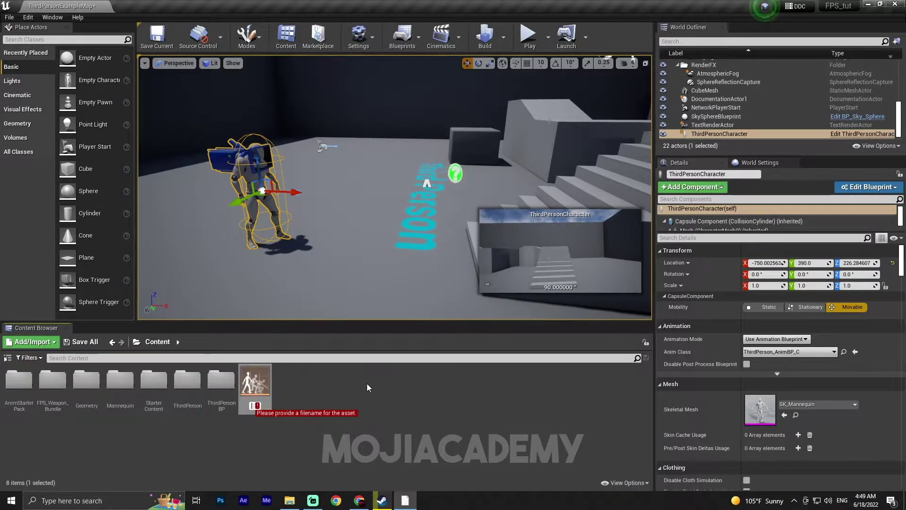
text(Aim)
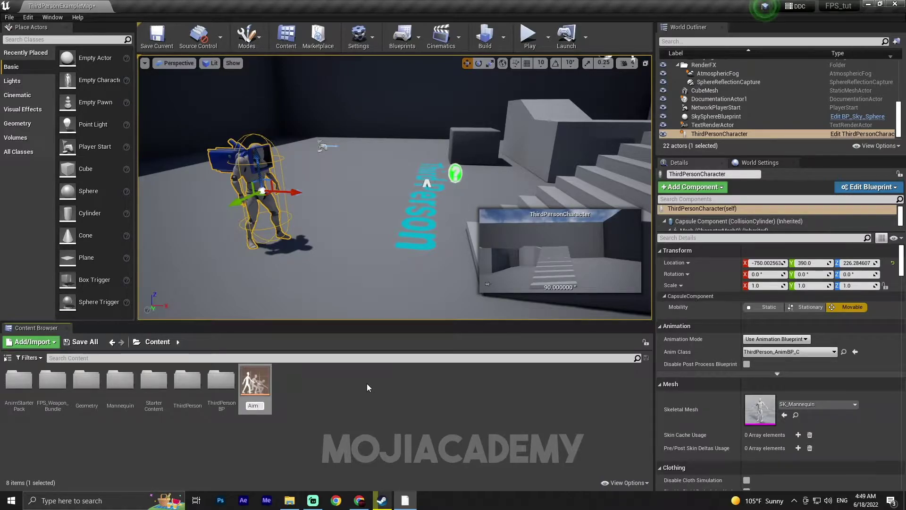
text(_BS)
key(Return)
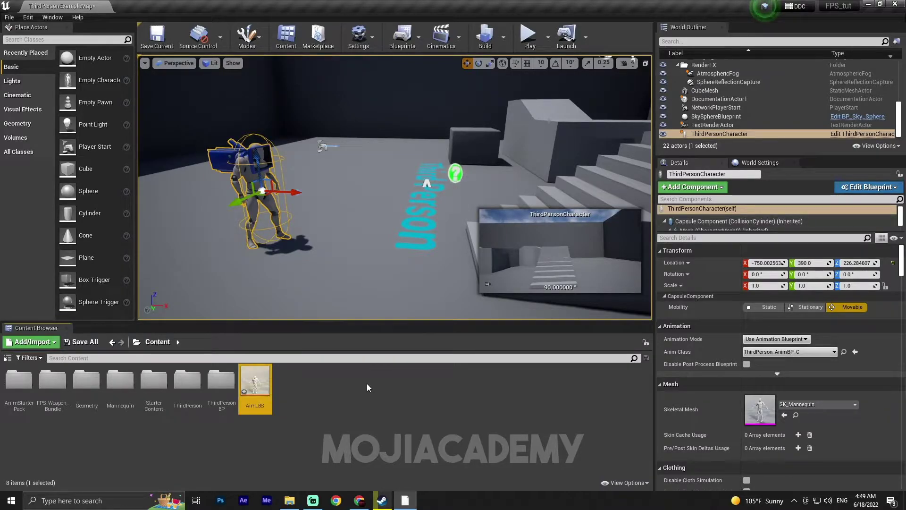
Open the Aim_BS blend space, expand its horizontal and vertical axis settings, and look through the available animations
double_click(253, 407)
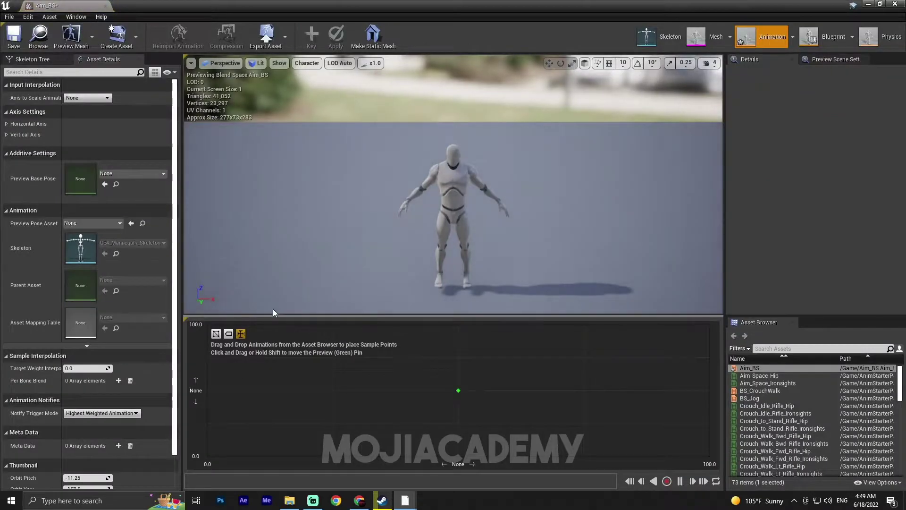
click(6, 124)
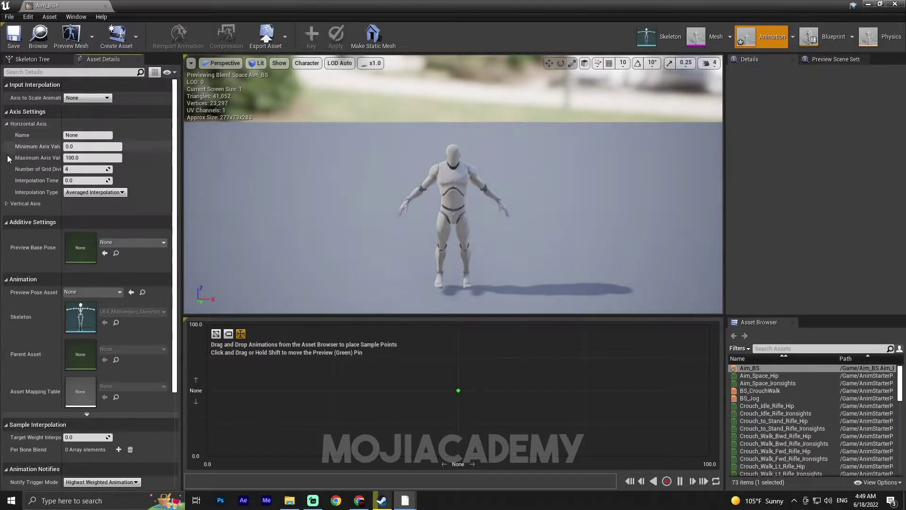
click(7, 204)
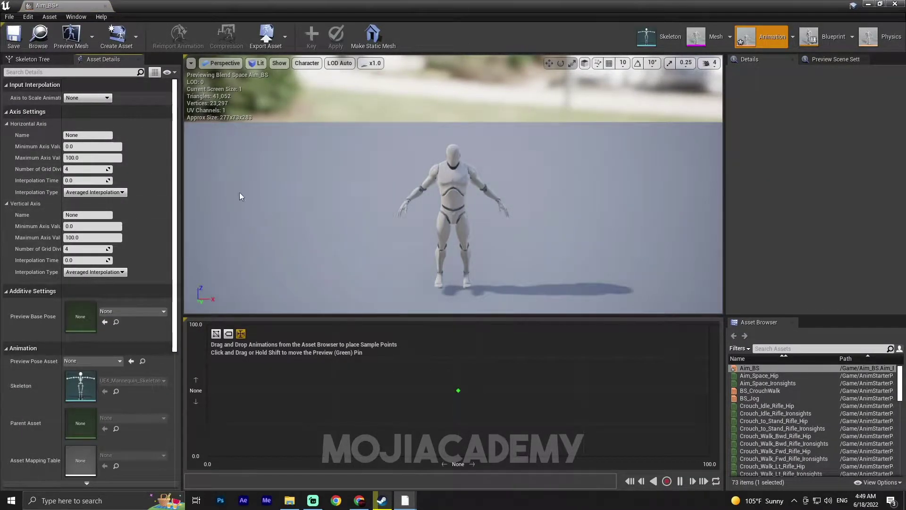
right_drag(408, 198, 366, 187)
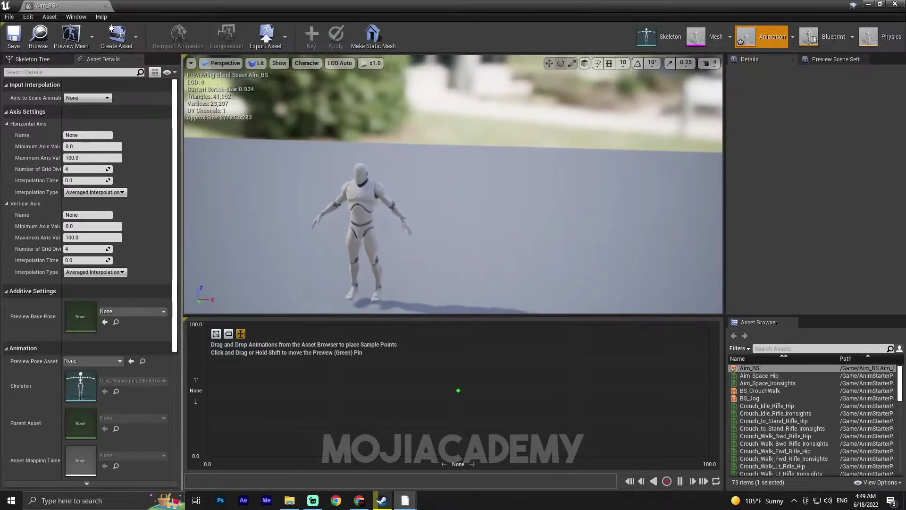
right_drag(462, 184, 436, 278)
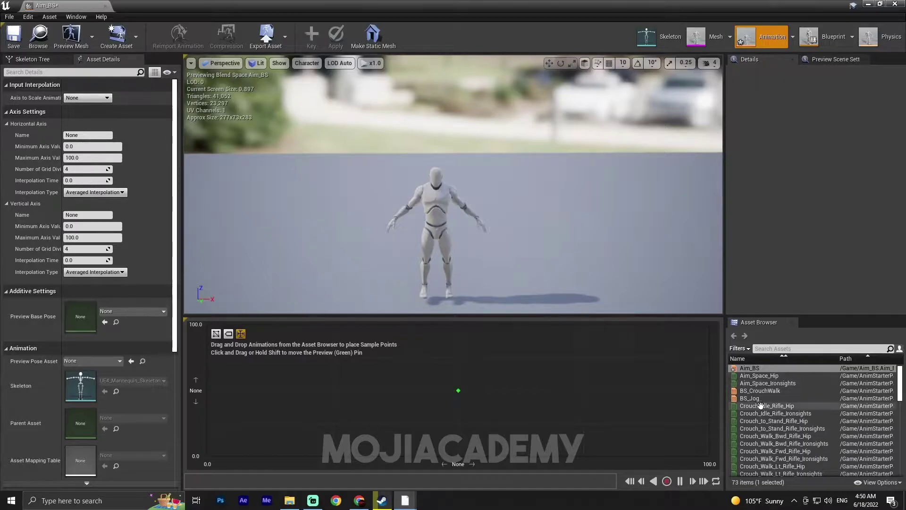
scroll(756, 408, down, 1)
scroll(758, 401, down, 6)
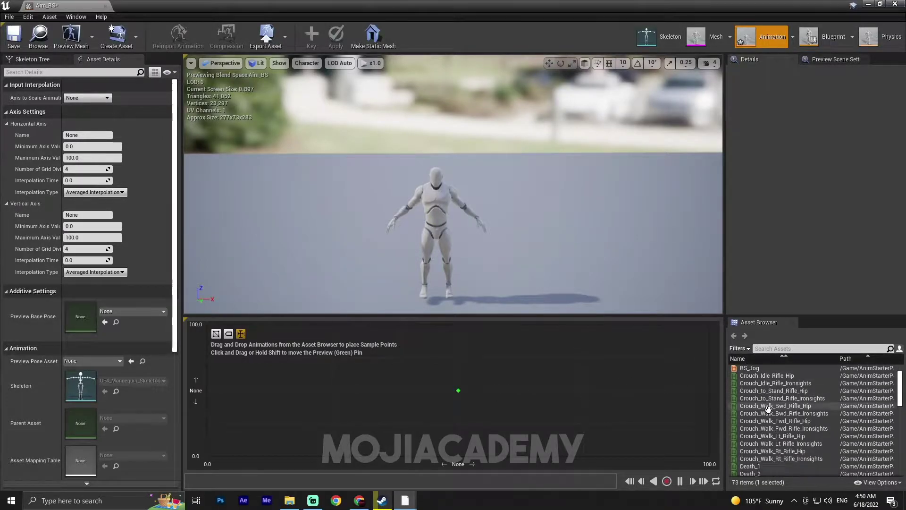
scroll(759, 396, down, 5)
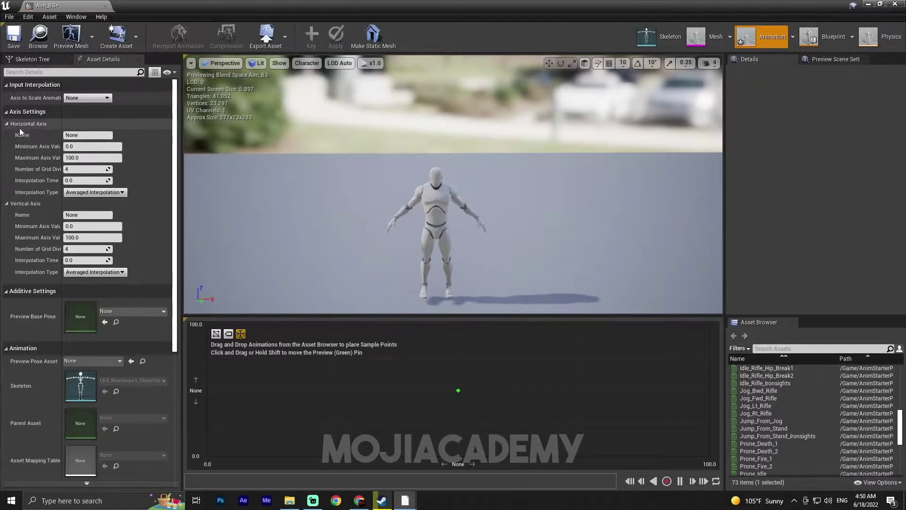
Name the blend space's horizontal axis DIraction and its vertical axis Speed
click(98, 134)
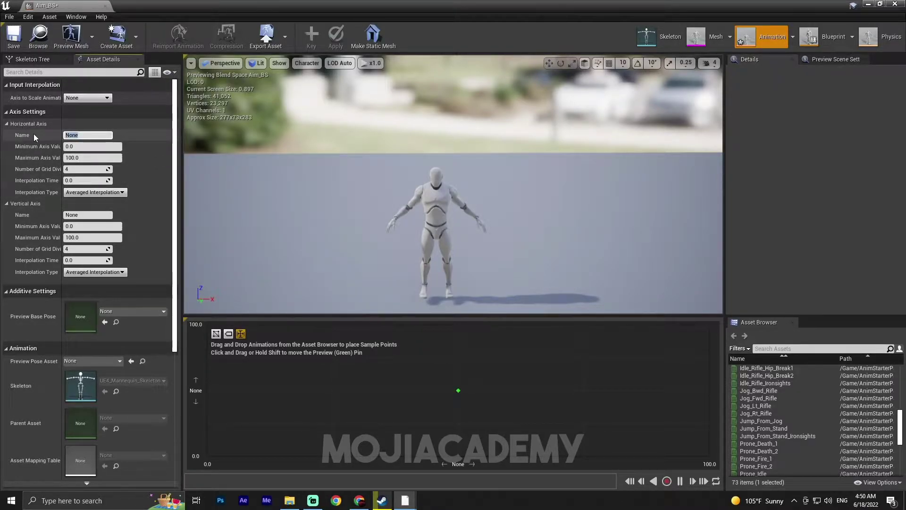
key(BackSpace)
text(DIraction)
key(Return)
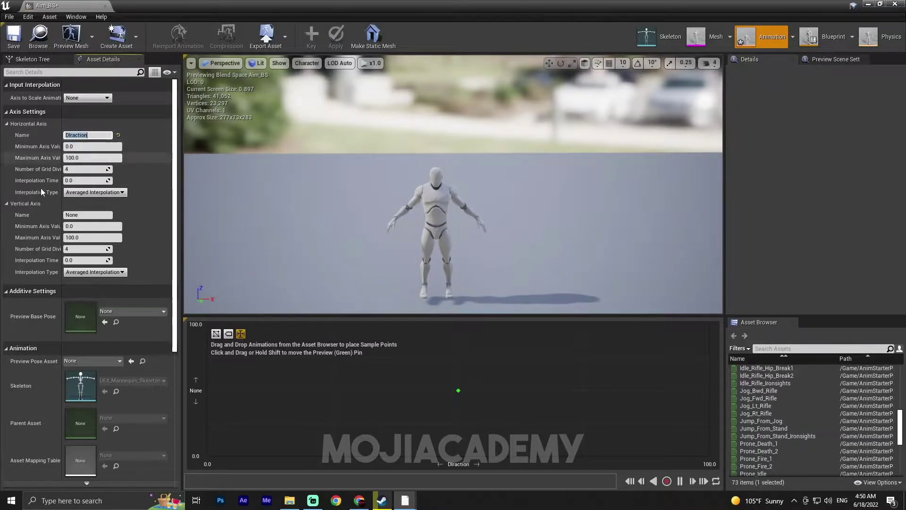
click(78, 215)
key(BackSpace)
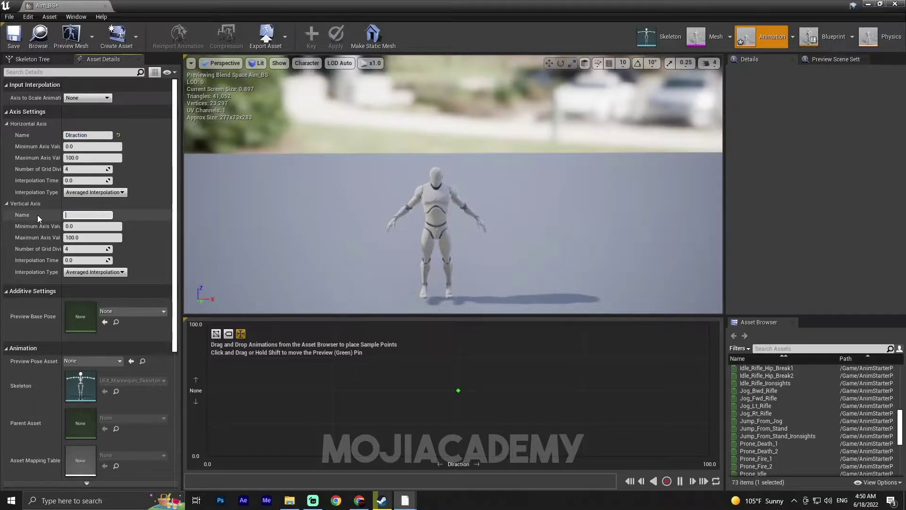
text(Speed)
key(Return)
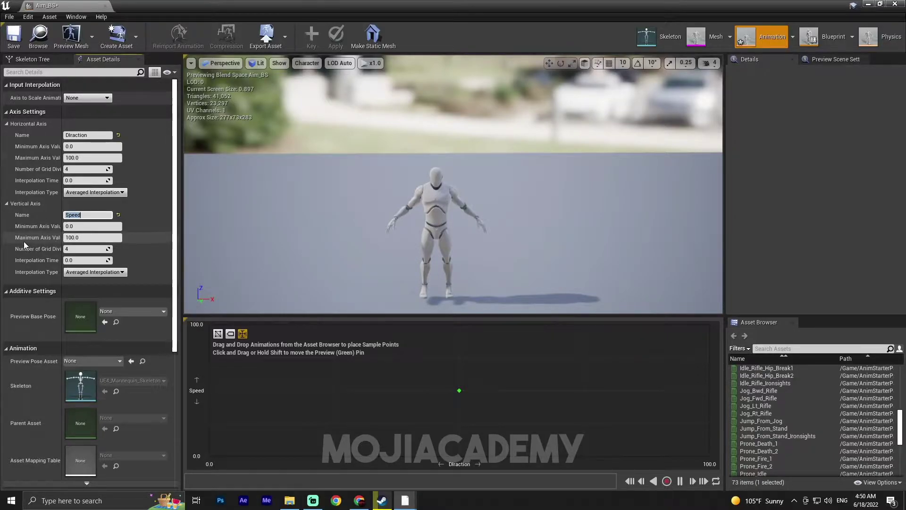
Set the maximum value of the vertical Speed axis to 600
click(88, 235)
key(BackSpace)
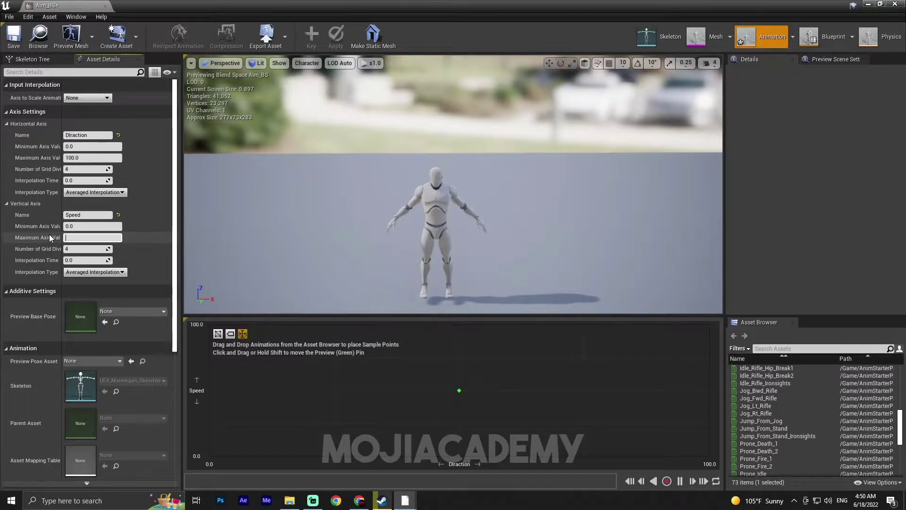
text(600)
key(Return)
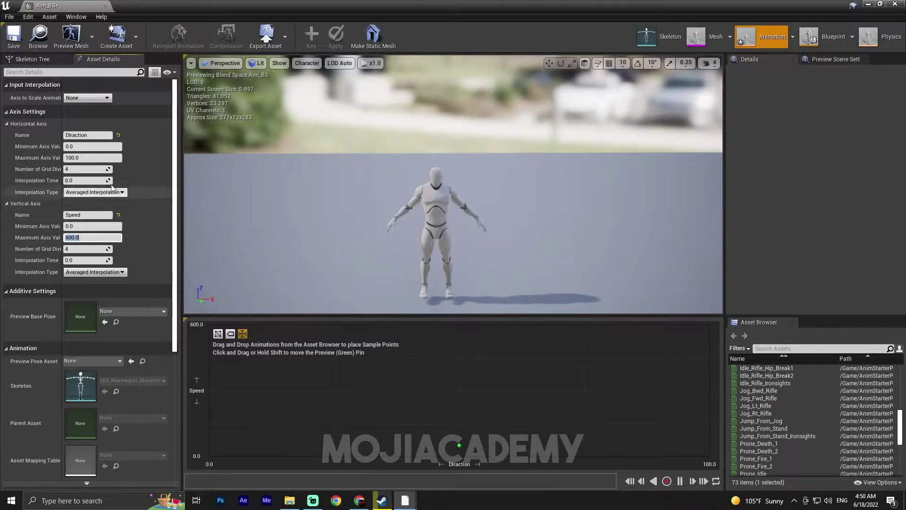
Set the horizontal axis range from -180 to 180 and save the blend space
click(92, 147)
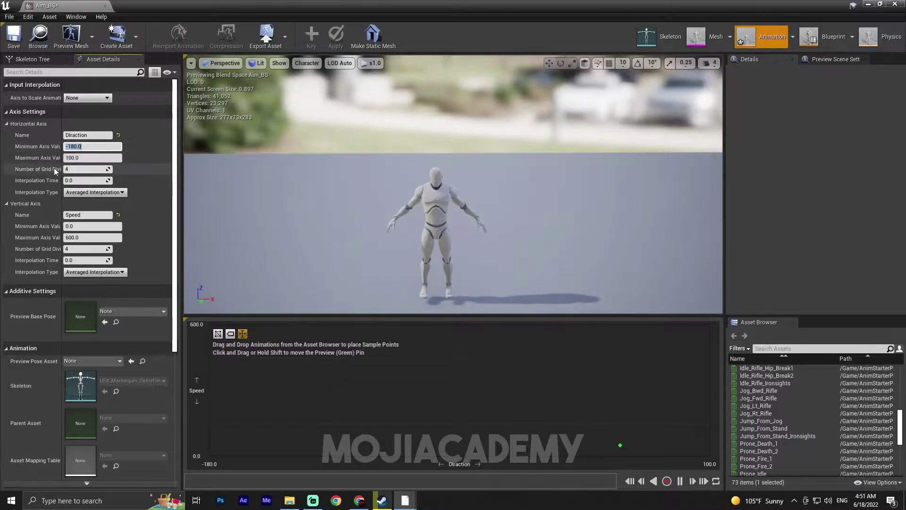
click(66, 157)
key(BackSpace)
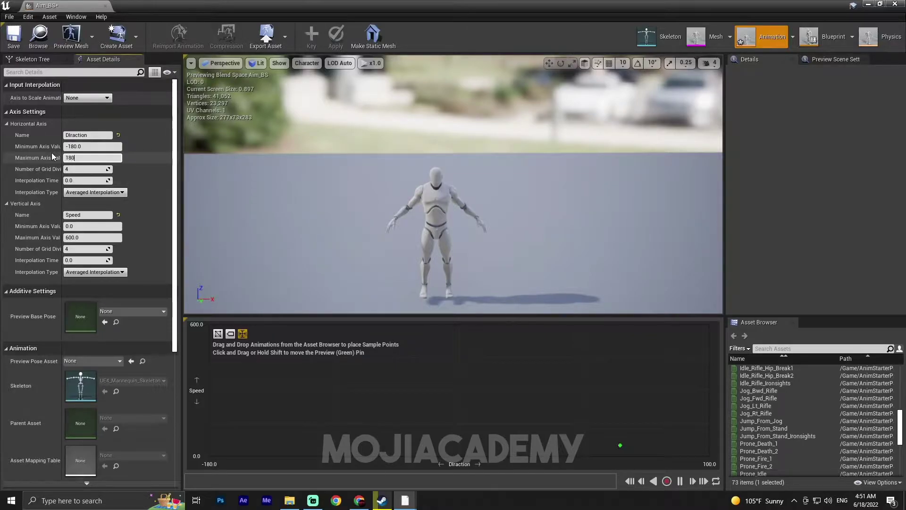
click(13, 35)
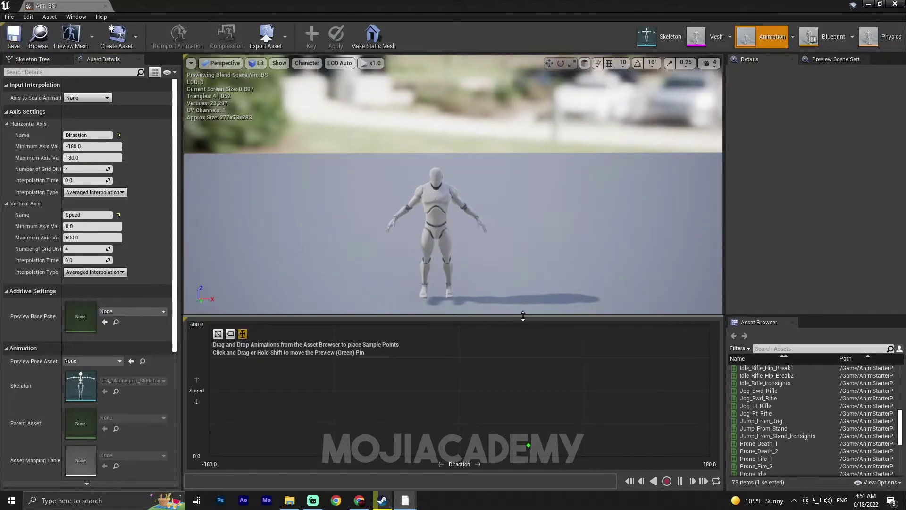
Place Idle_Rifle_Ironsights samples at zero speed on the blend space grid, at directions 0 and 90
drag(713, 462, 457, 456)
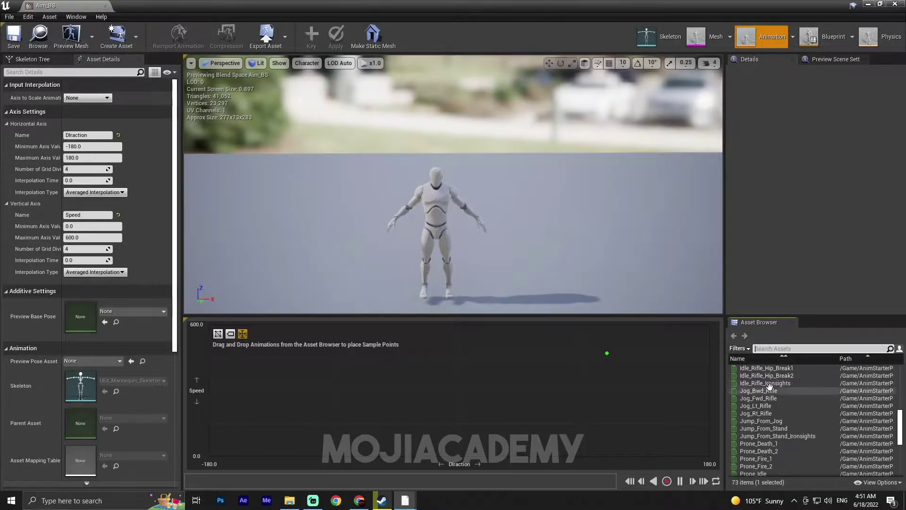
mouse_move(772, 383)
drag(773, 384, 459, 456)
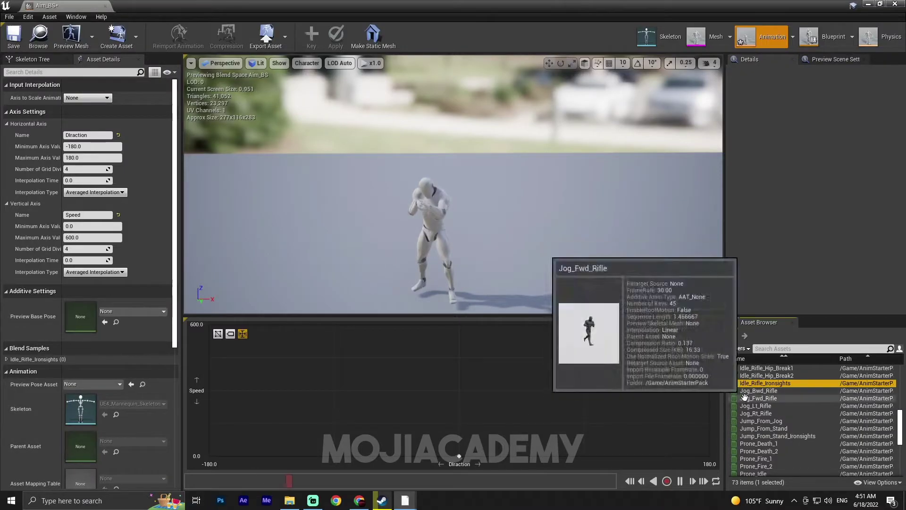
drag(743, 383, 571, 457)
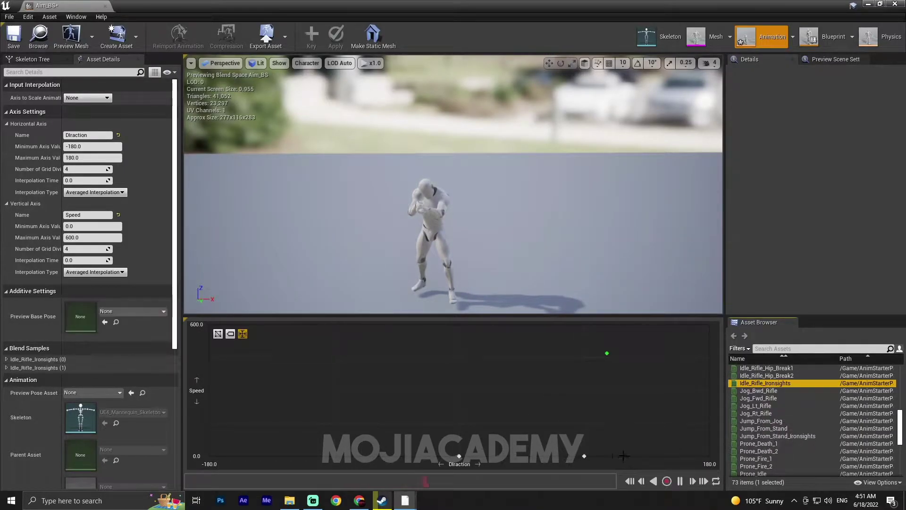
Place Idle_Rifle_Ironsights samples at zero speed on the blend space grid, at directions 180, -90 and -180
drag(765, 383, 709, 455)
drag(765, 384, 334, 456)
drag(764, 383, 250, 463)
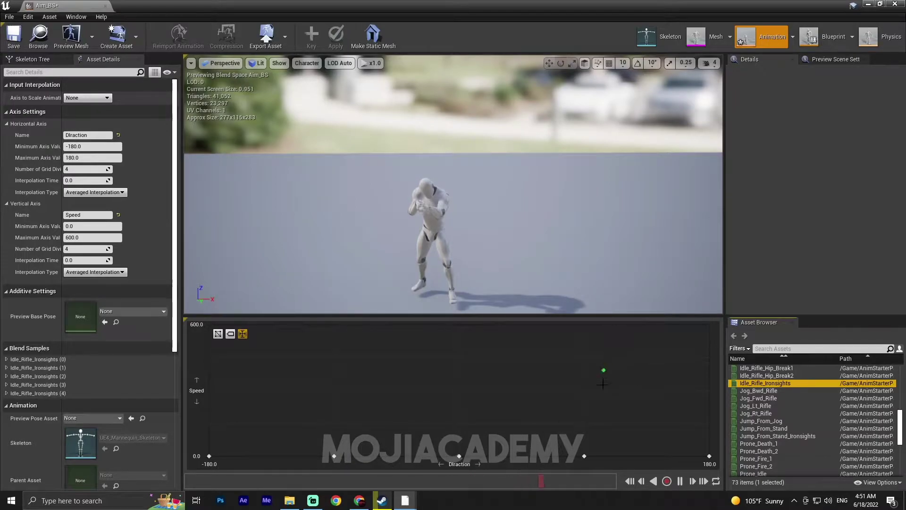
Examine the idle rifle aiming pose up close from the side, previewing the blend at direction 0
right_drag(485, 287, 500, 196)
key(w)
key(w)
key(s)
key(s)
key(w)
key(s)
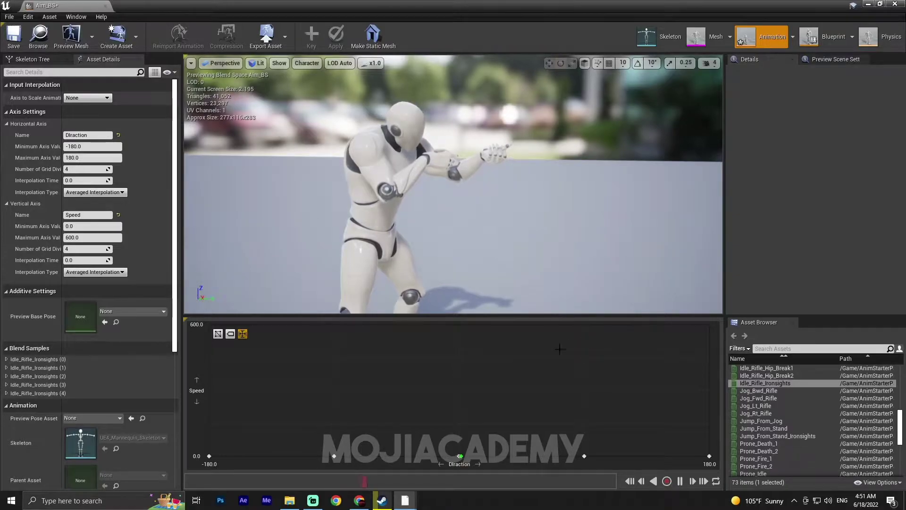
drag(460, 456, 459, 422)
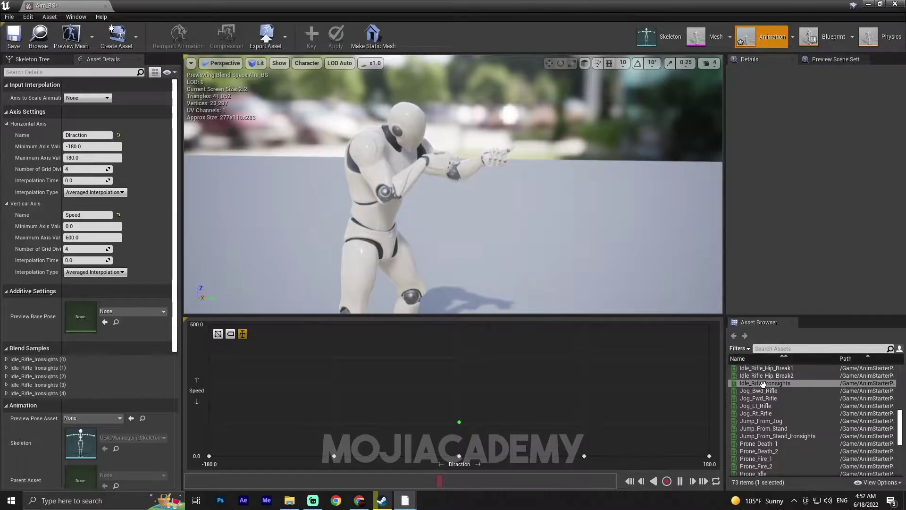
Place Walk_Fwd_Rifle_Ironsights at direction 0, Walk_Lt_Rifle_Ironsights at -90 and Walk_Rt_Rifle_Ironsights at 90, all at speed 150
scroll(759, 390, down, 5)
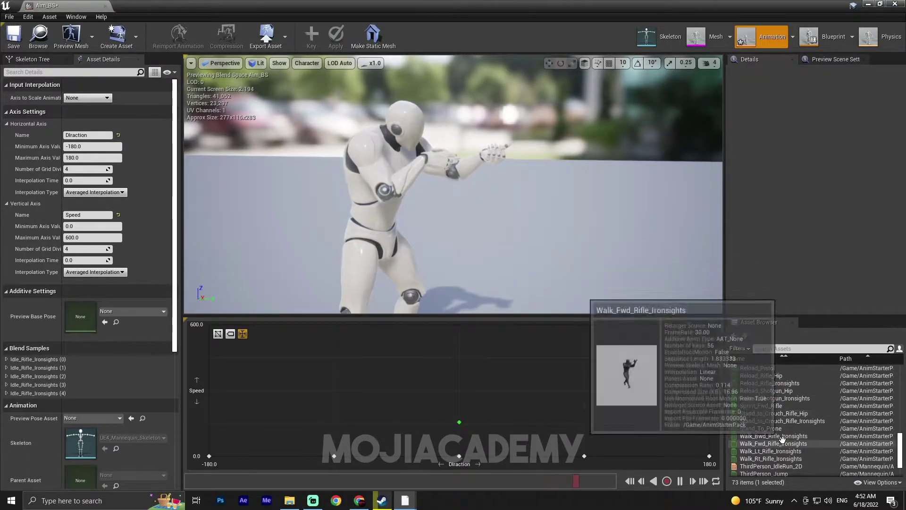
drag(774, 443, 470, 423)
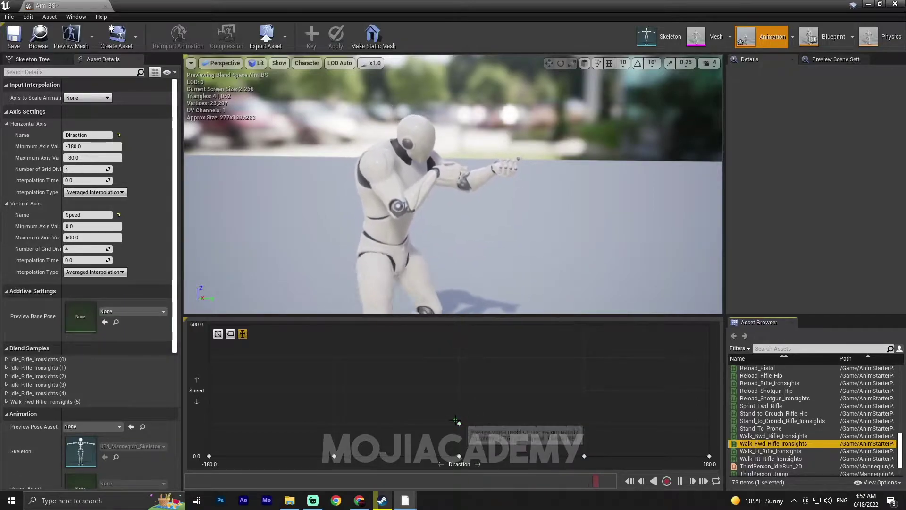
mouse_move(774, 451)
drag(774, 451, 350, 429)
drag(777, 457, 596, 427)
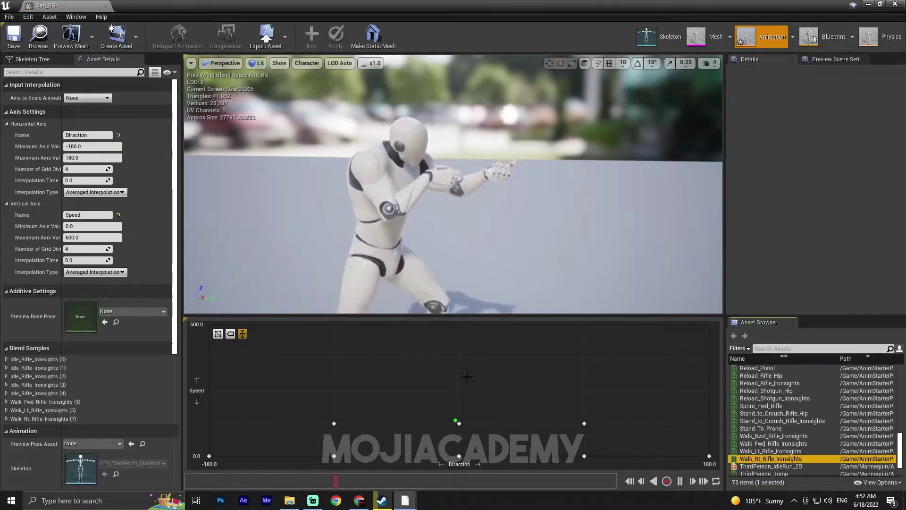
Preview the left and right walk samples at directions -90 and 90, examining the character from front and behind
ctrl+drag(454, 420, 334, 423)
mouse_move(388, 283)
right_down()
mouse_move(453, 283)
mouse_move(350, 279)
mouse_move(396, 269)
right_up()
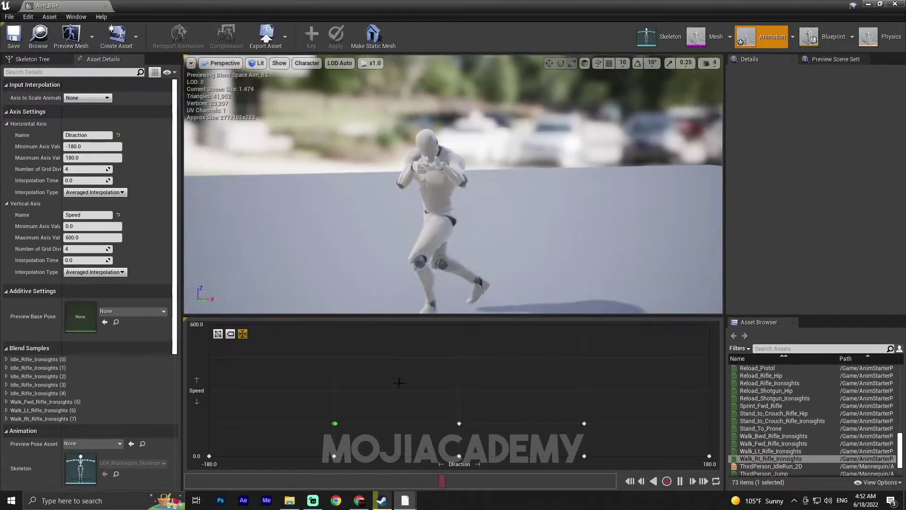
key(shift)
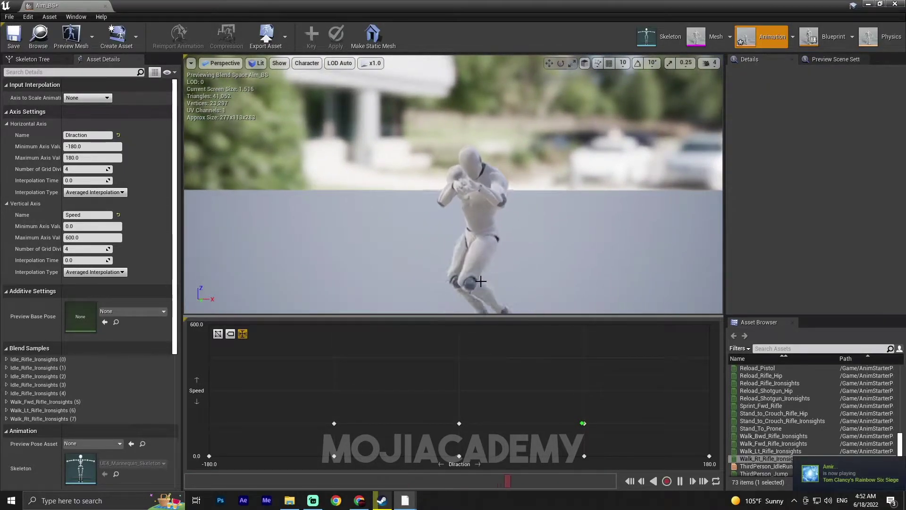
right_drag(481, 281, 708, 281)
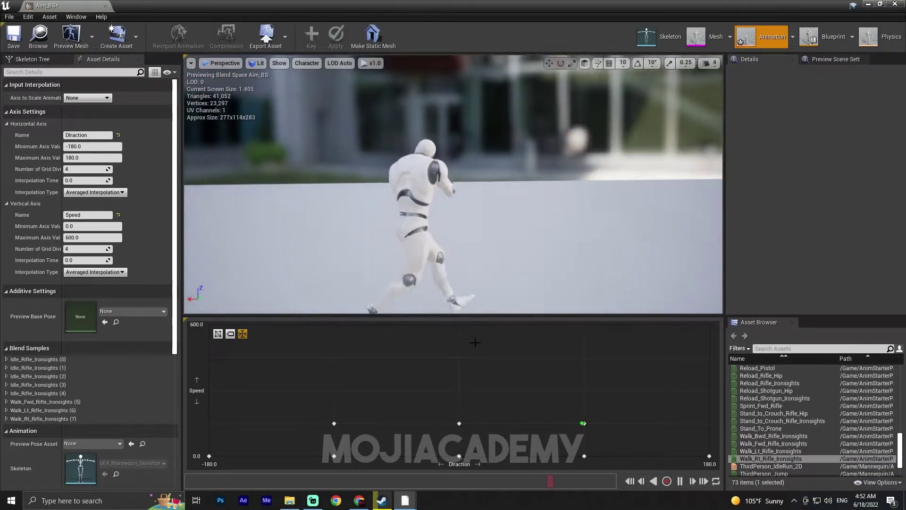
right_drag(449, 254, 510, 236)
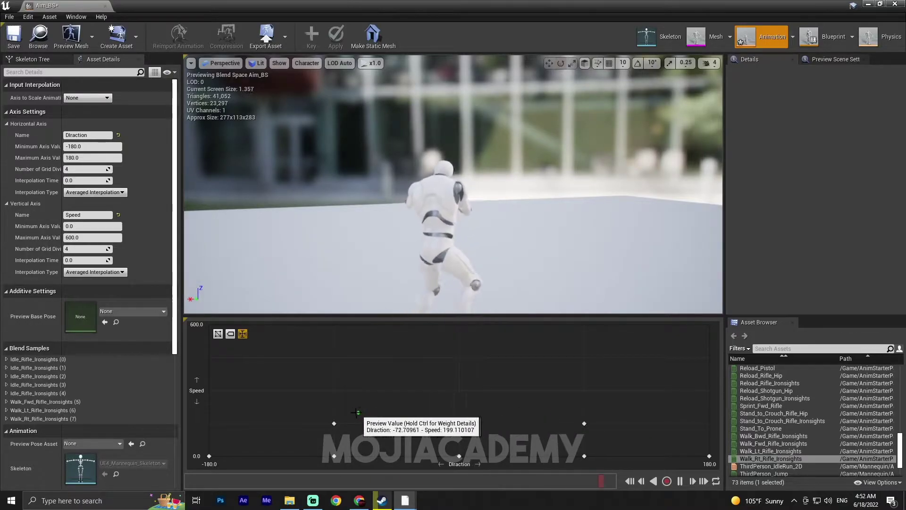
drag(461, 268, 461, 268)
right_drag(453, 184, 496, 250)
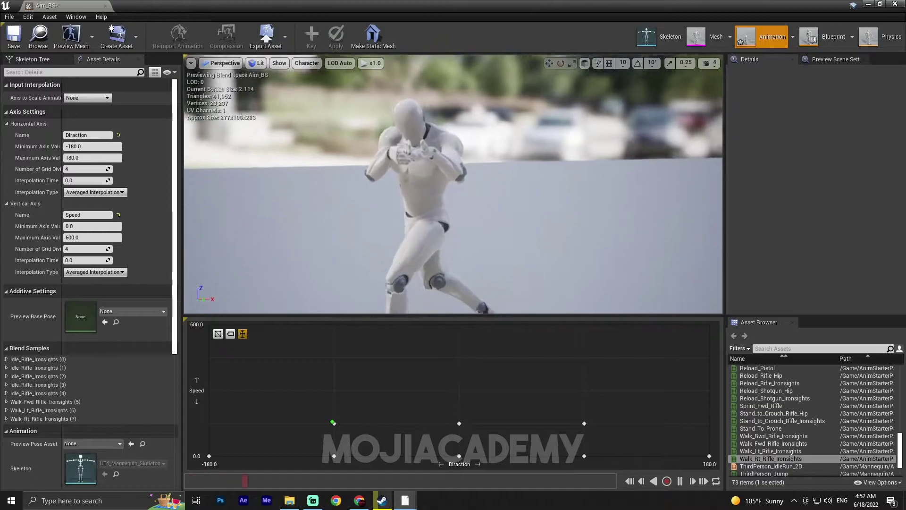
Search the animation assets for "spri" and place Sprint_Fwd_Rifle at direction 0, speed 600
scroll(453, 184, down, 3)
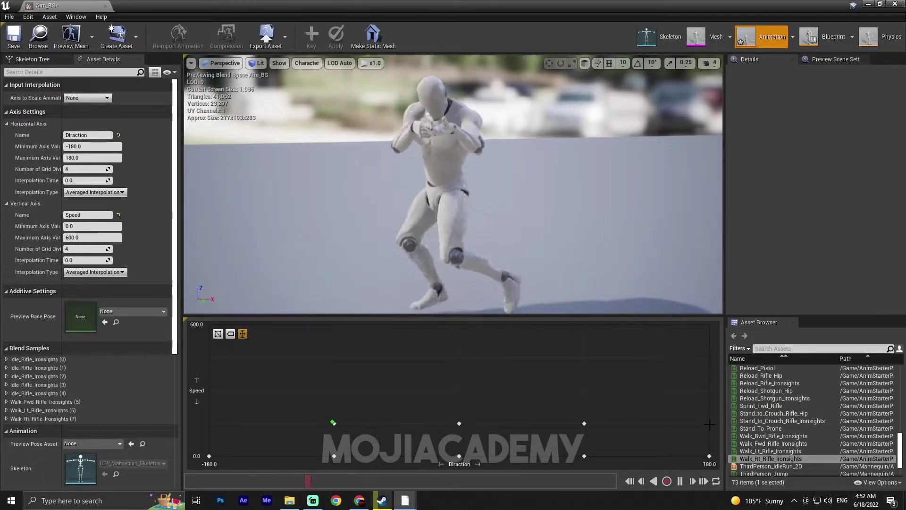
scroll(764, 443, down, 3)
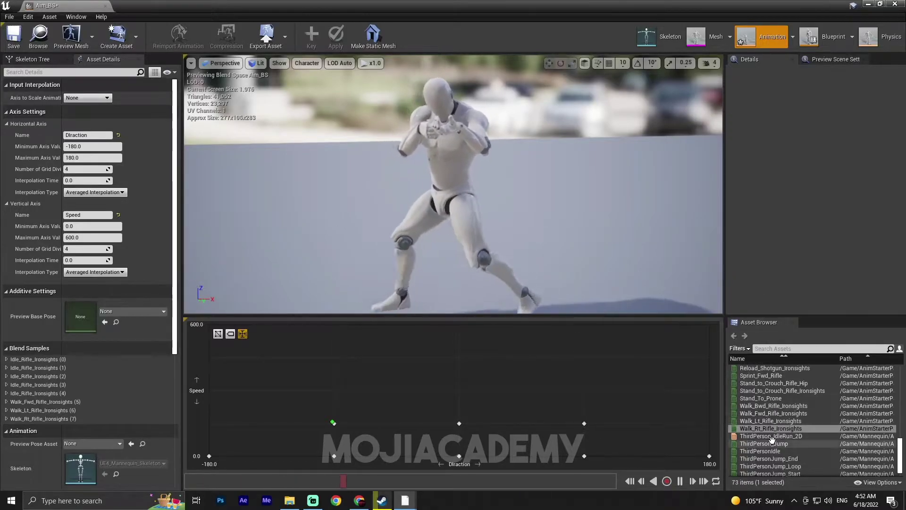
scroll(757, 443, up, 10)
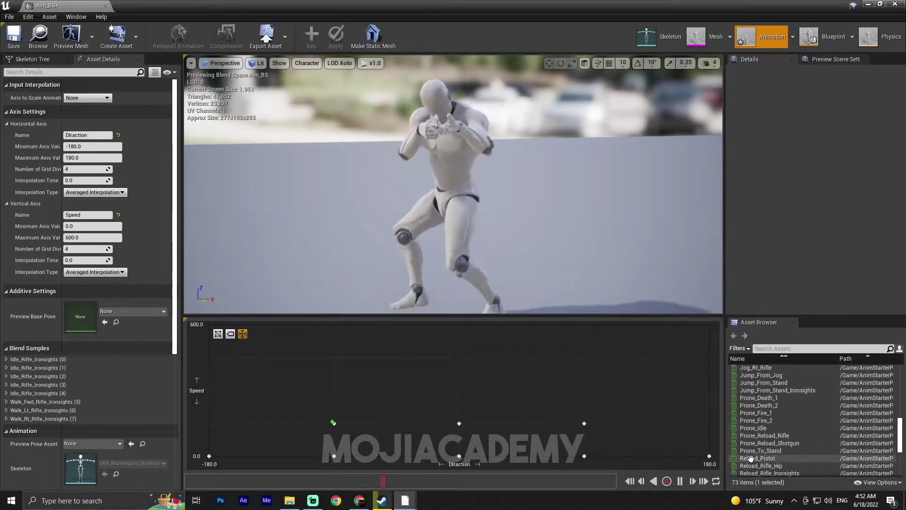
scroll(751, 445, up, 10)
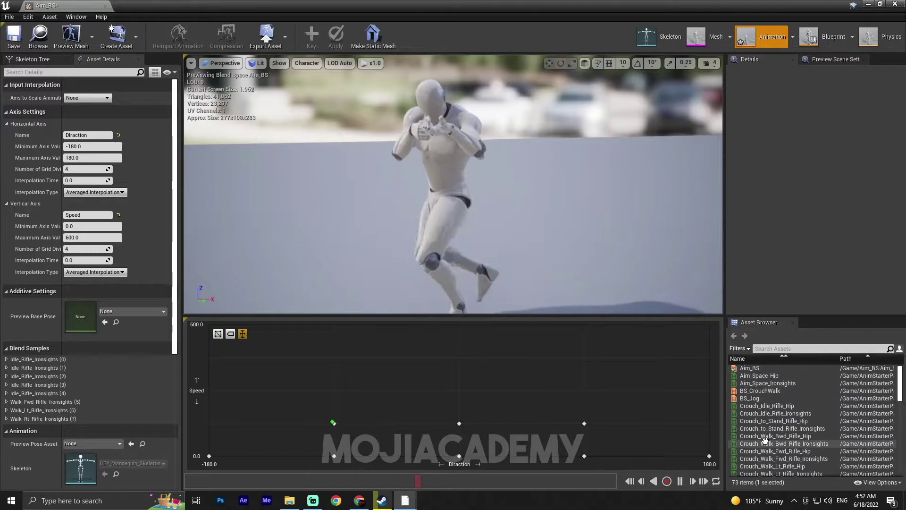
scroll(762, 428, down, 7)
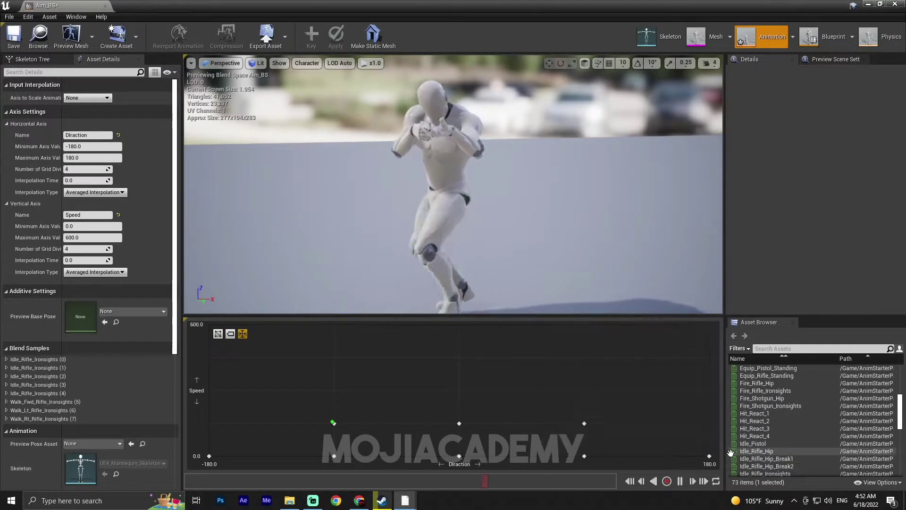
scroll(736, 446, down, 8)
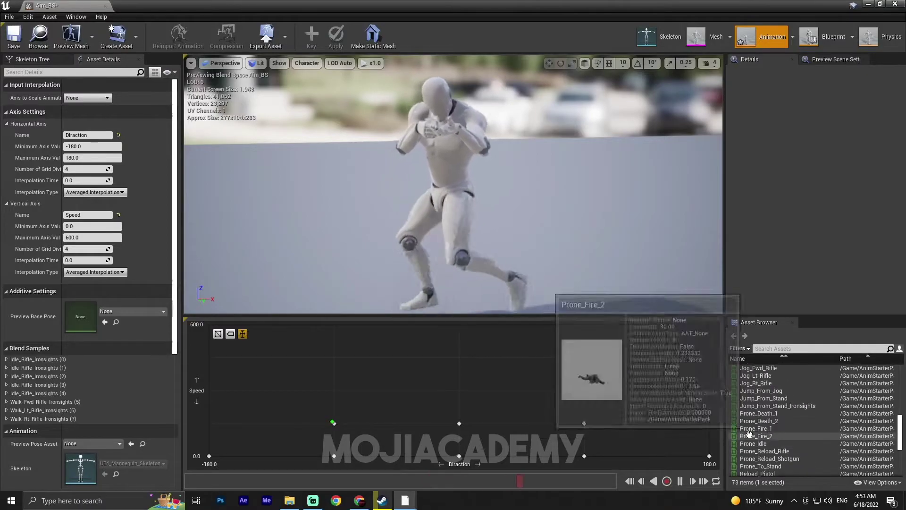
click(771, 348)
text(spri)
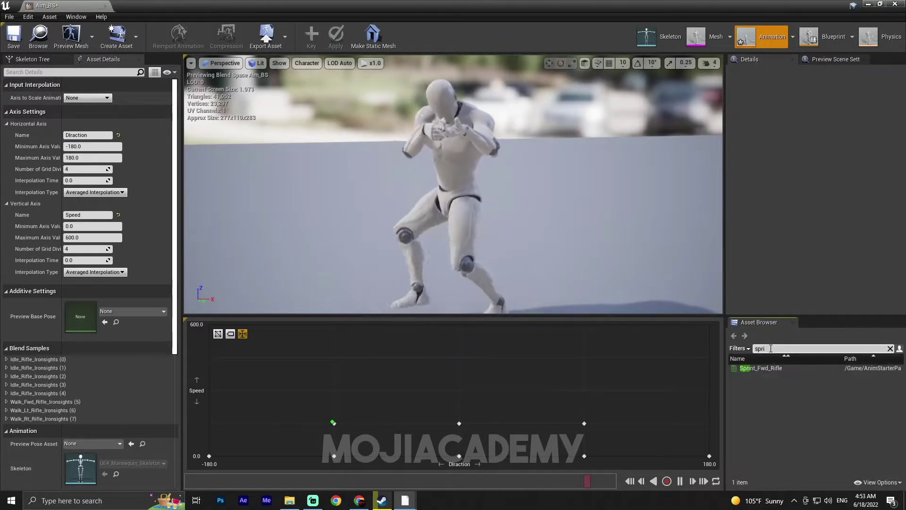
drag(764, 376, 478, 330)
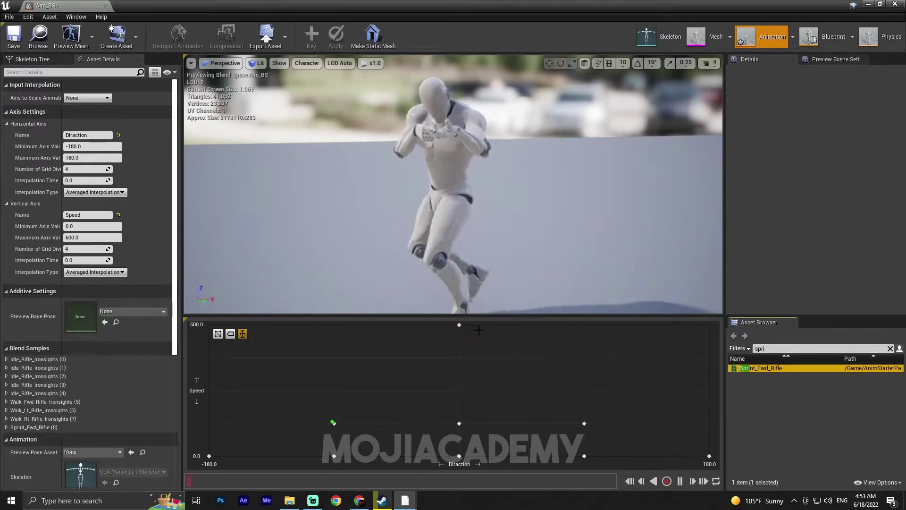
Clear the asset search, place Walk_Bwd_Rifle_Ironsights at directions 180 and -180, speed 150, and preview the backward walk
click(781, 348)
key(BackSpace)
key(BackSpace)
key(BackSpace)
key(BackSpace)
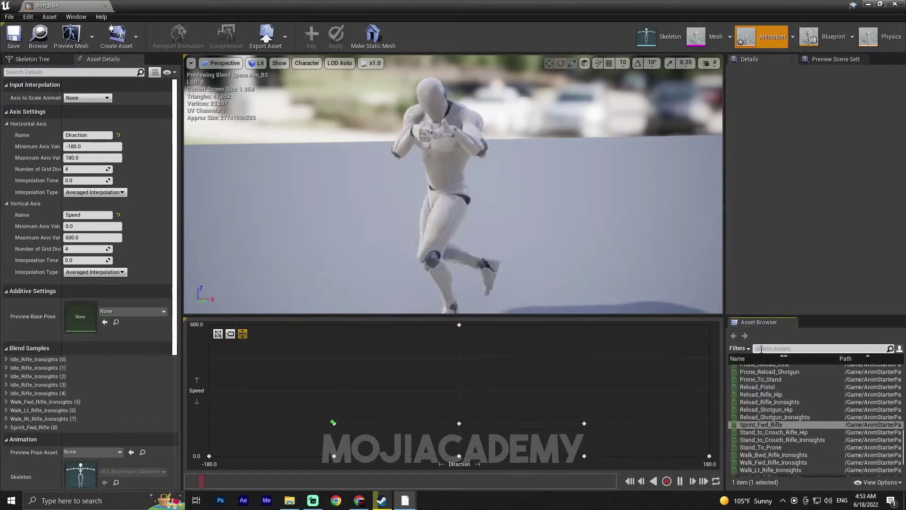
scroll(759, 409, down, 2)
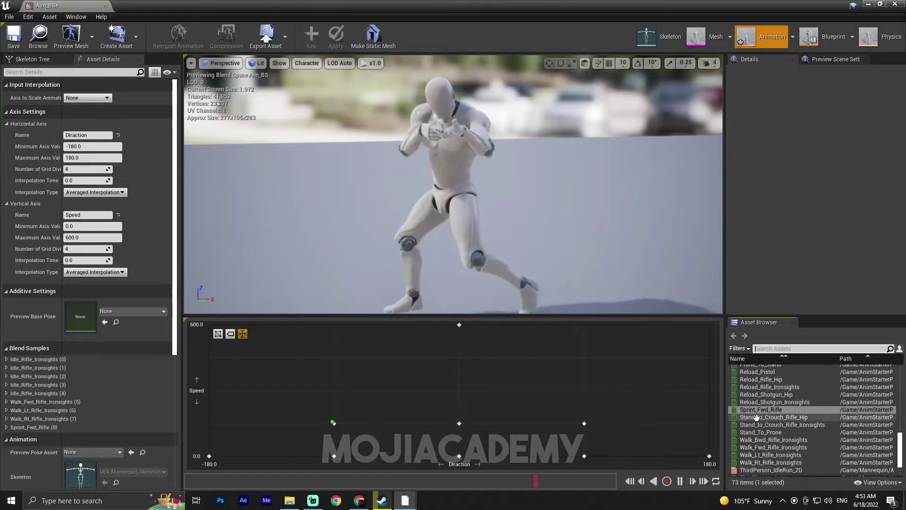
click(780, 439)
drag(780, 438, 707, 425)
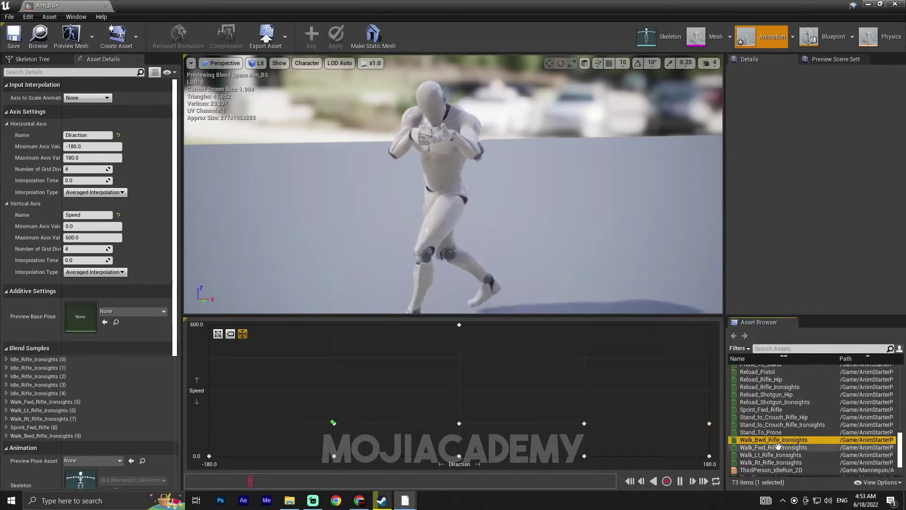
drag(774, 440, 209, 424)
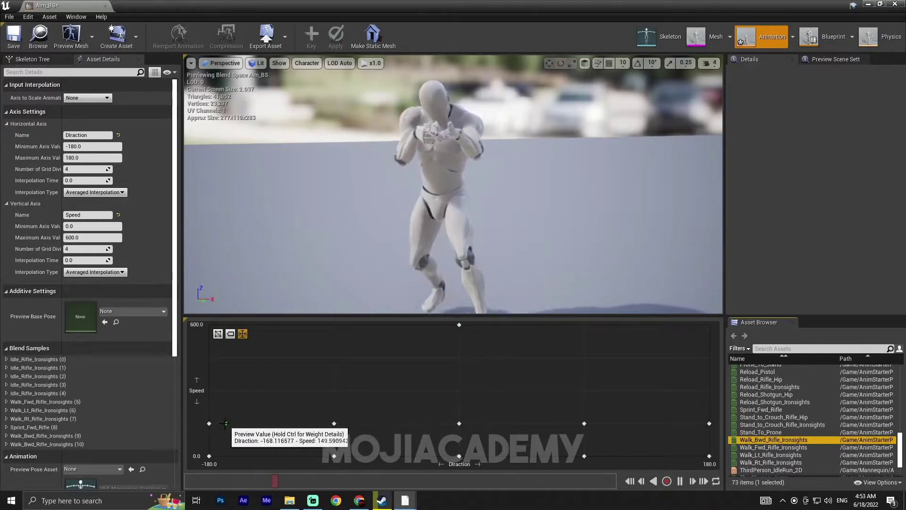
right_drag(471, 255, 330, 259)
scroll(324, 279, down, 3)
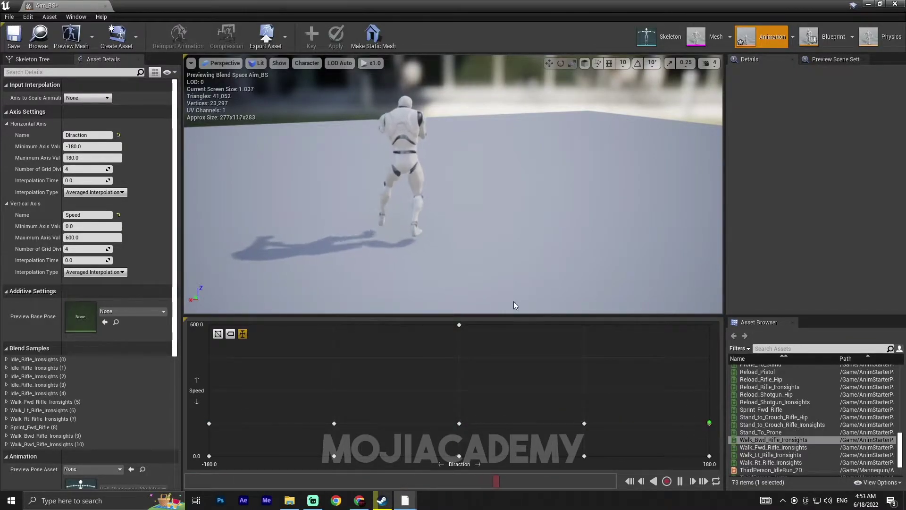
right_drag(515, 302, 349, 251)
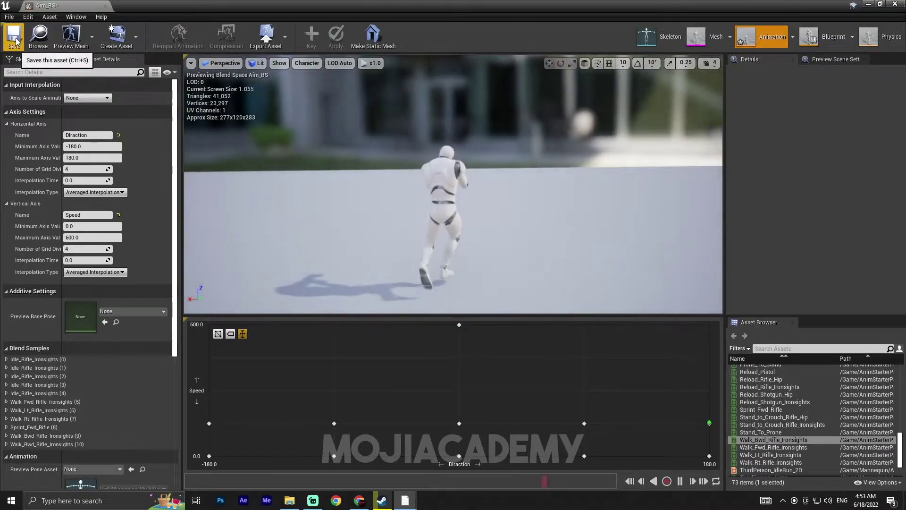
Place Sprint_Fwd_Rifle samples at speed 600 for directions 180, 90, -90 and -180, and save the blend space
scroll(765, 397, up, 10)
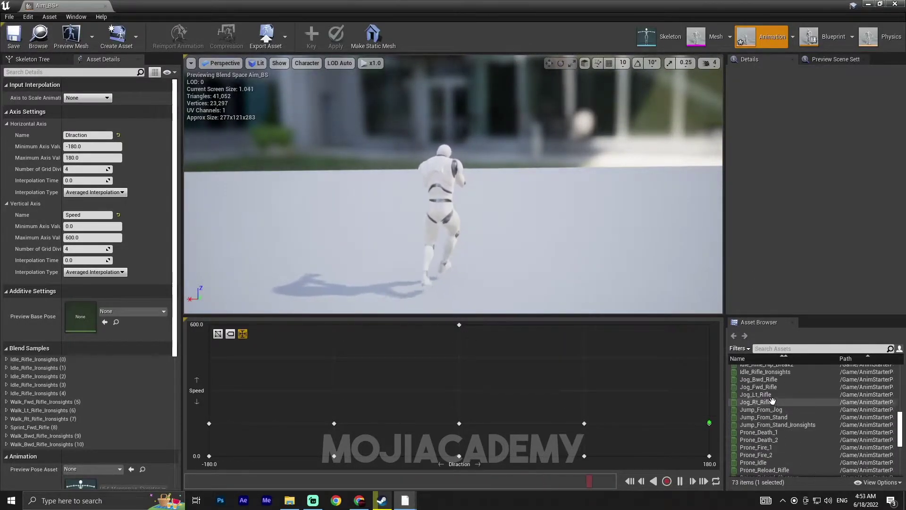
scroll(762, 392, down, 10)
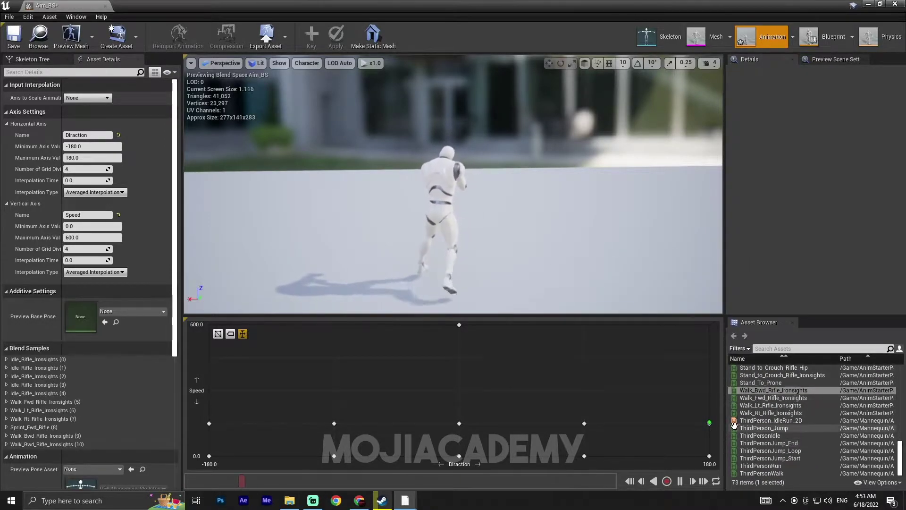
drag(761, 436, 583, 324)
drag(761, 435, 347, 334)
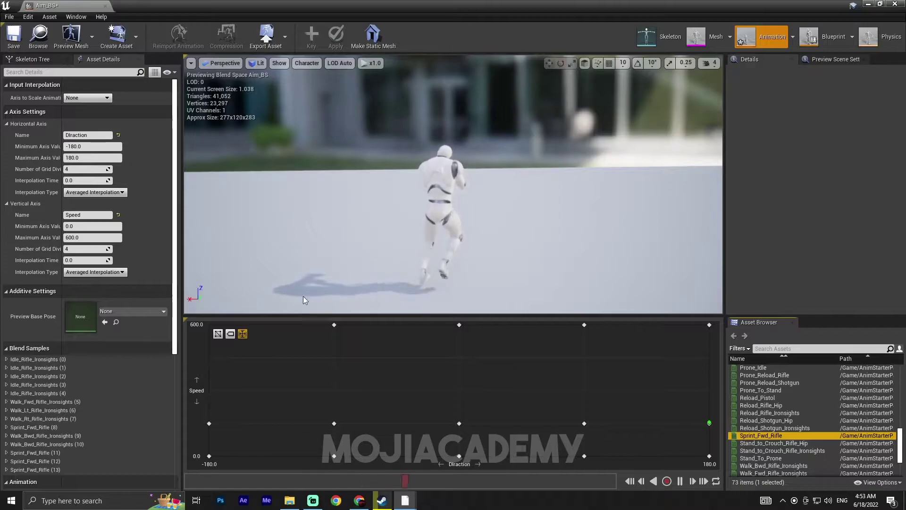
drag(761, 435, 209, 326)
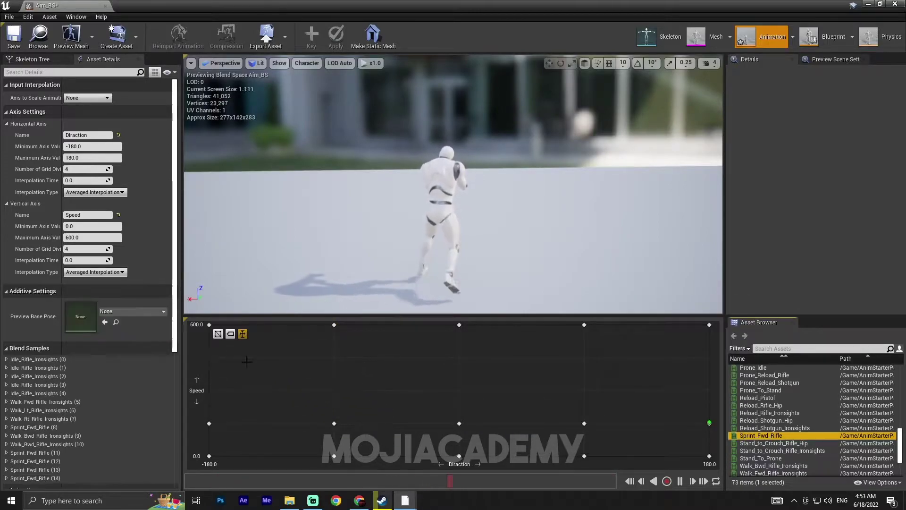
click(10, 42)
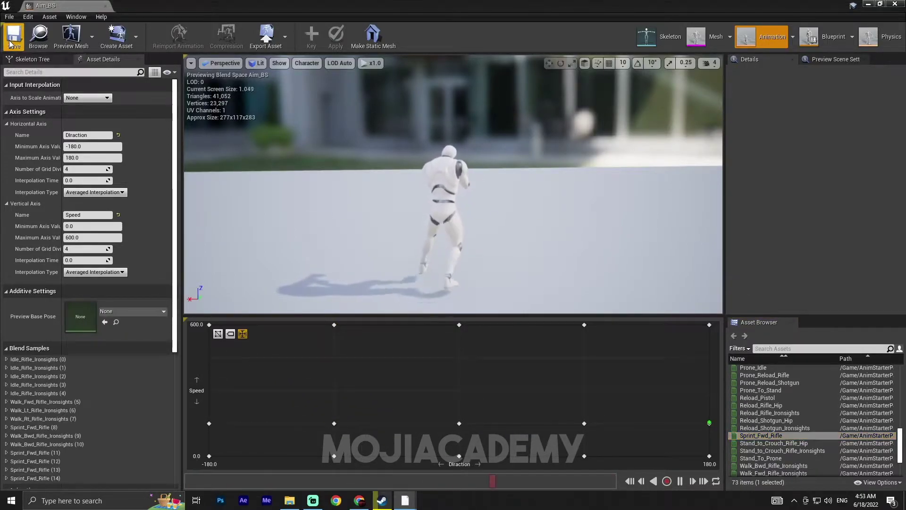
Close the blend space editor and open the ThirdPerson_AnimBP animation blueprint from the Mannequin Animations folder
click(899, 4)
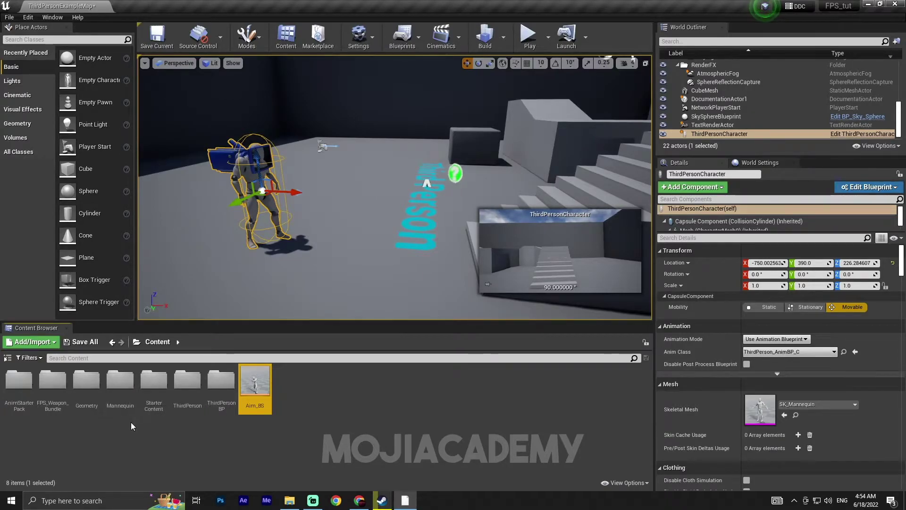
double_click(120, 380)
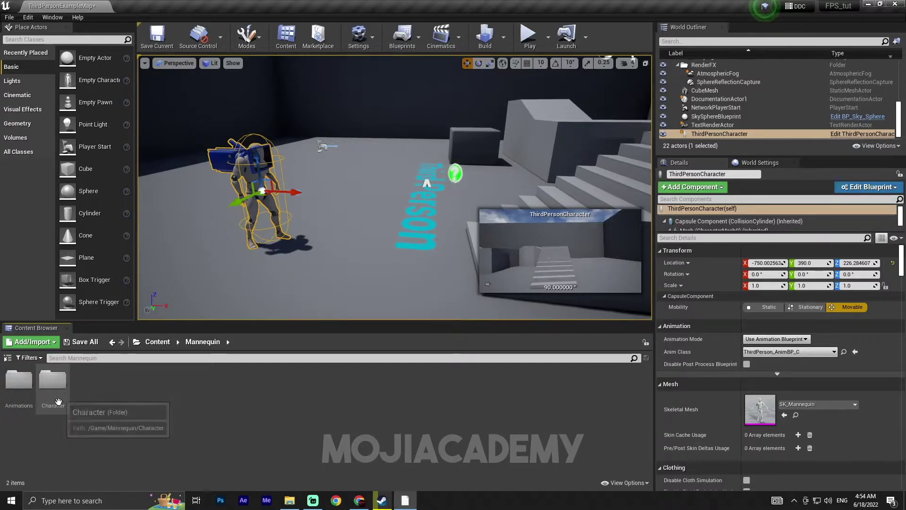
double_click(19, 382)
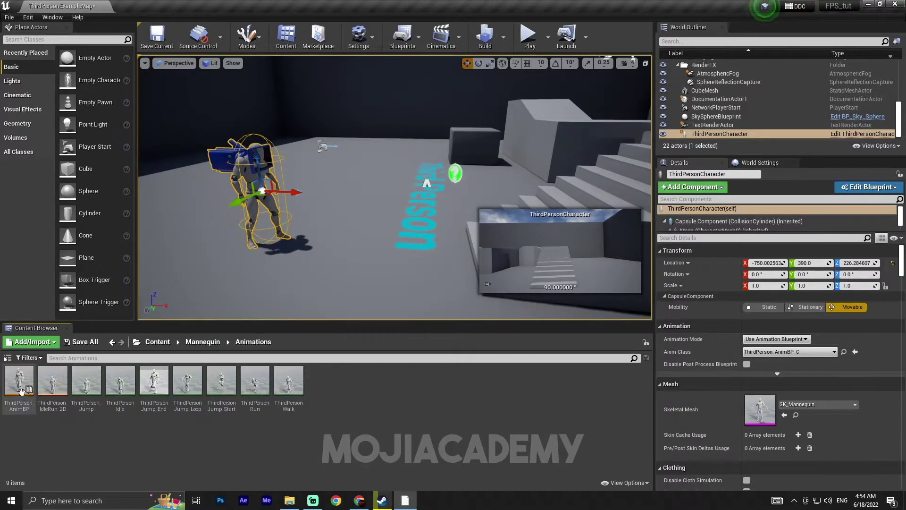
double_click(21, 389)
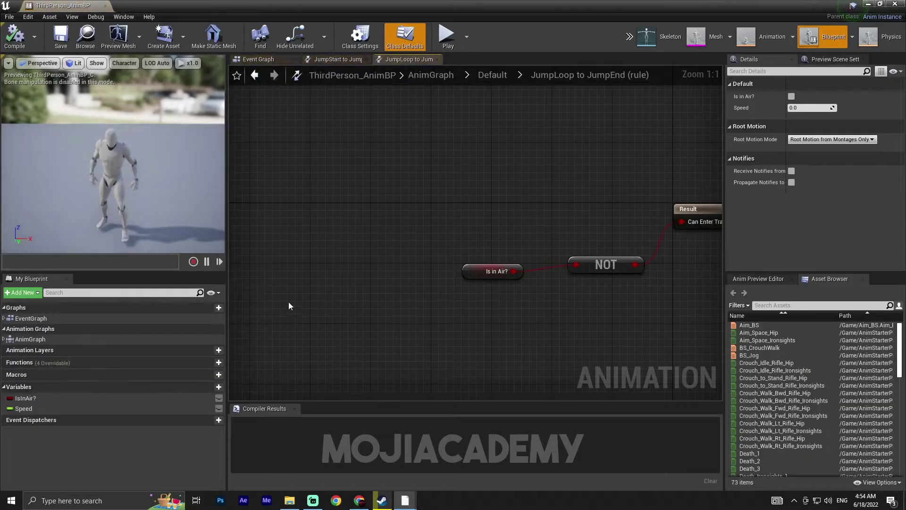
scroll(406, 203, down, 5)
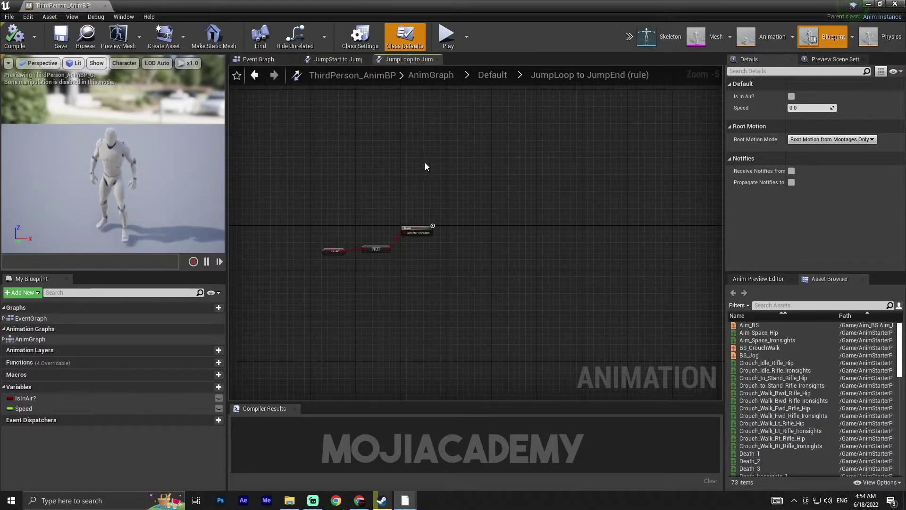
Return to the Default state machine and move the JumpStart state down so it sits level with Idle/Run
click(492, 74)
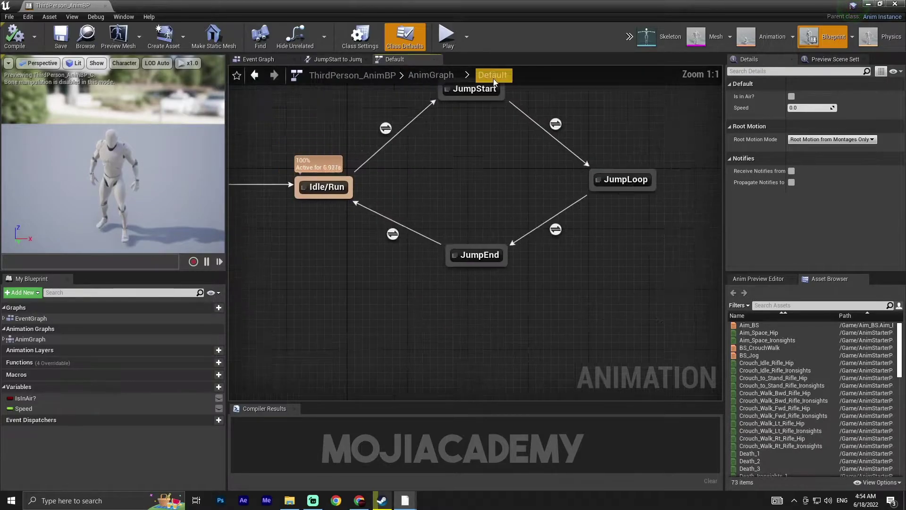
drag(547, 166, 540, 256)
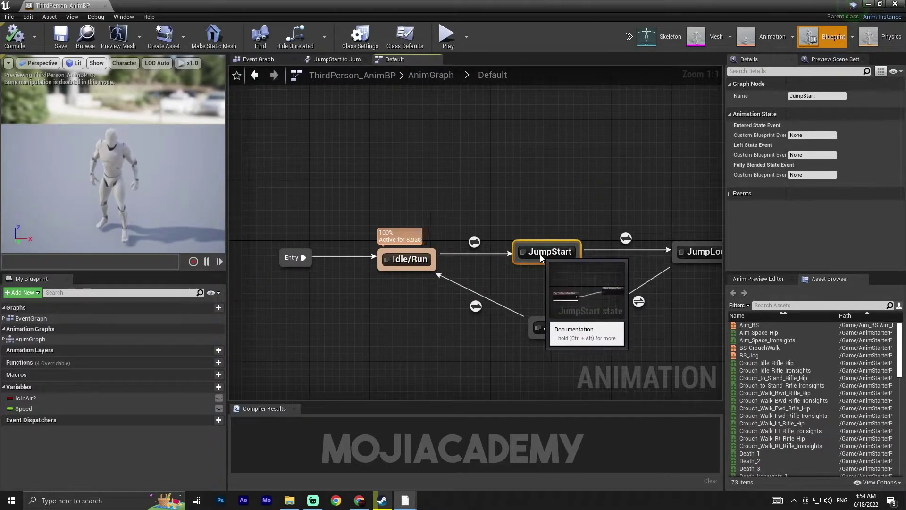
right_drag(481, 194, 556, 159)
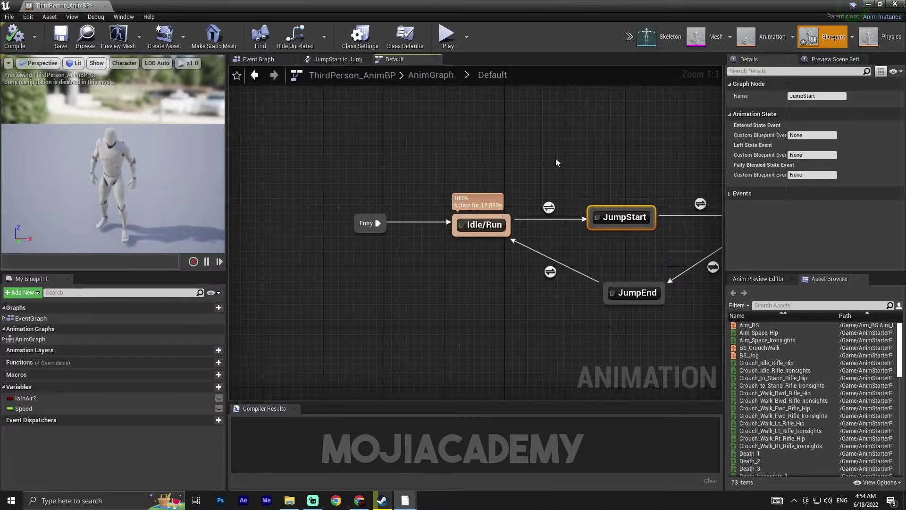
right_drag(474, 174, 368, 158)
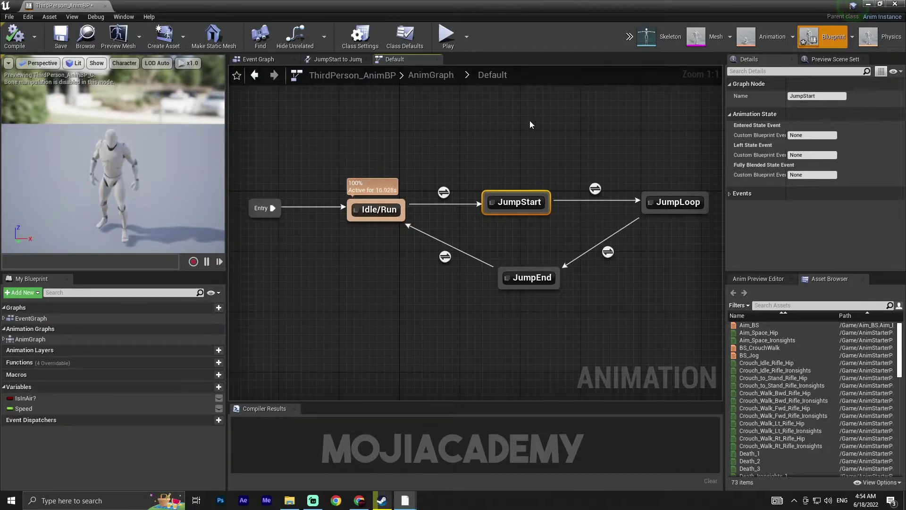
right_drag(530, 122, 586, 154)
right_drag(469, 180, 397, 183)
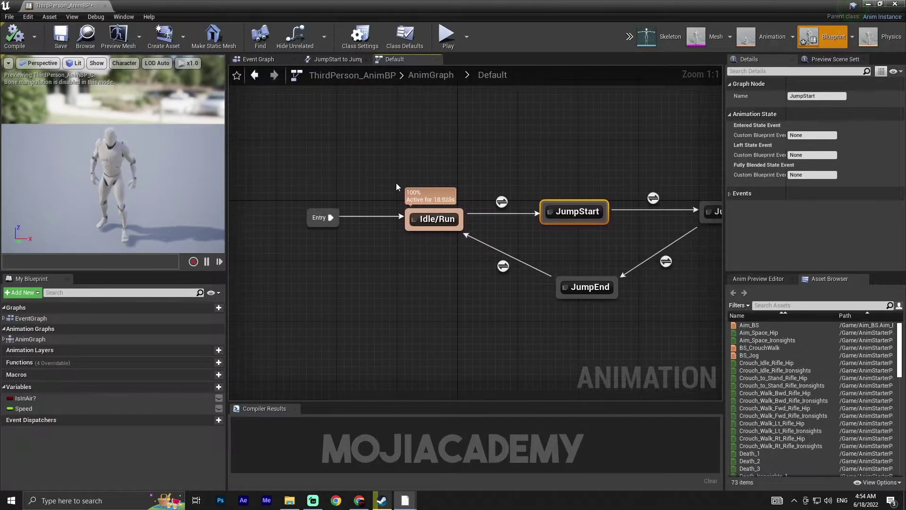
right_drag(483, 271, 336, 261)
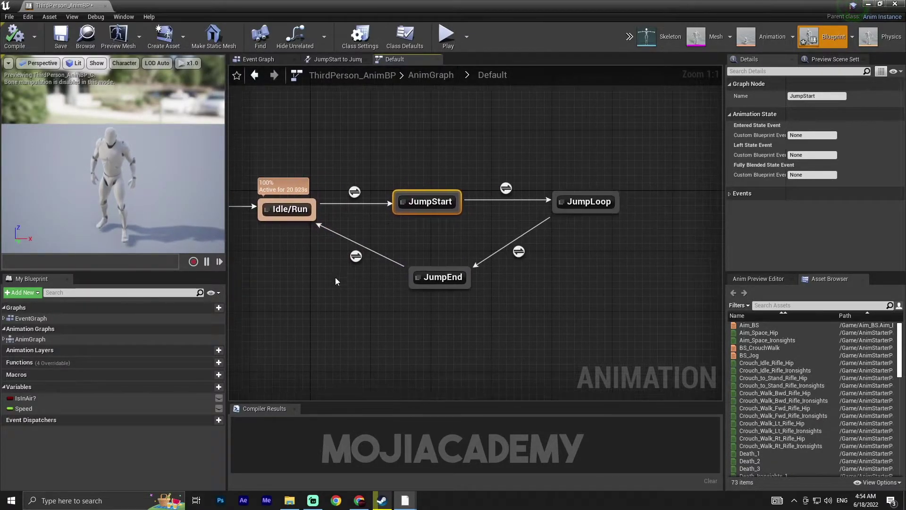
Move the JumpStart, JumpLoop and JumpEnd states together below Idle/Run to make room for another state
drag(372, 295, 583, 200)
drag(429, 206, 477, 332)
right_drag(407, 216, 494, 267)
right_drag(405, 249, 342, 278)
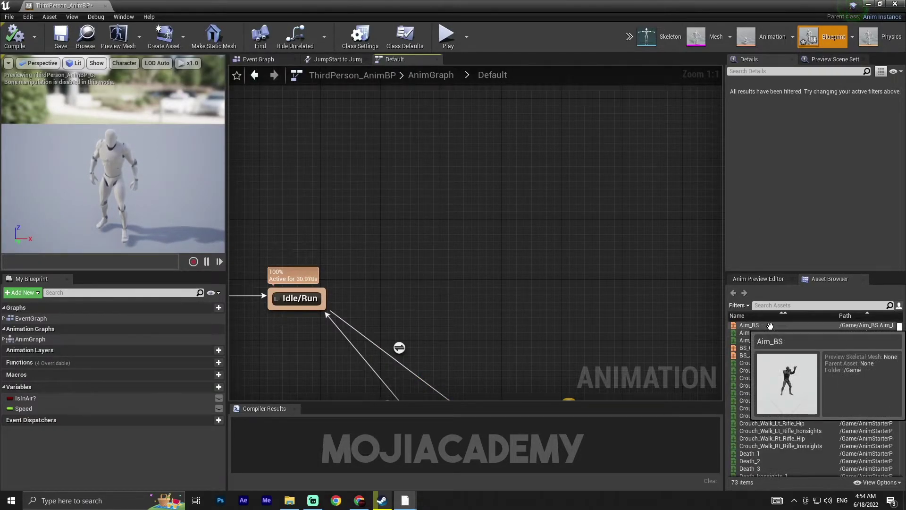
Add Aim_BS as a new state, link it with Idle/Run by transitions in both directions, and compile the blueprint
drag(750, 325, 455, 228)
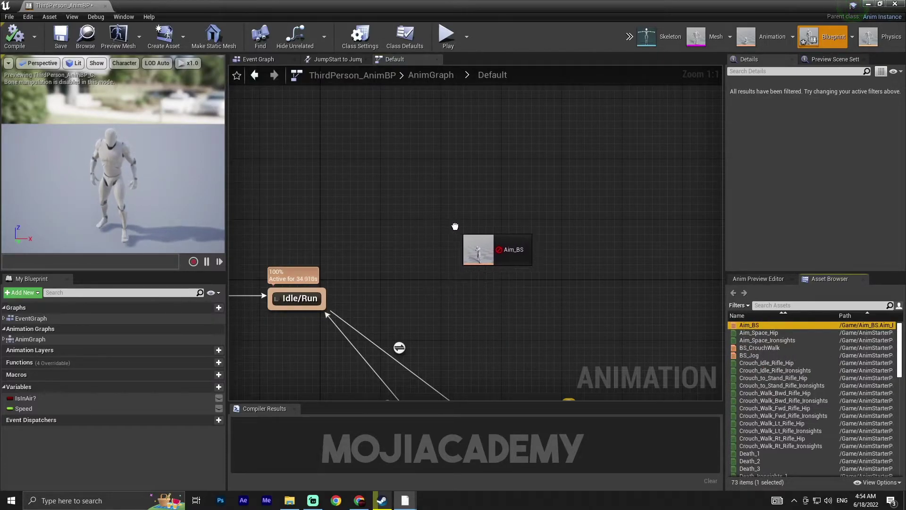
click(395, 260)
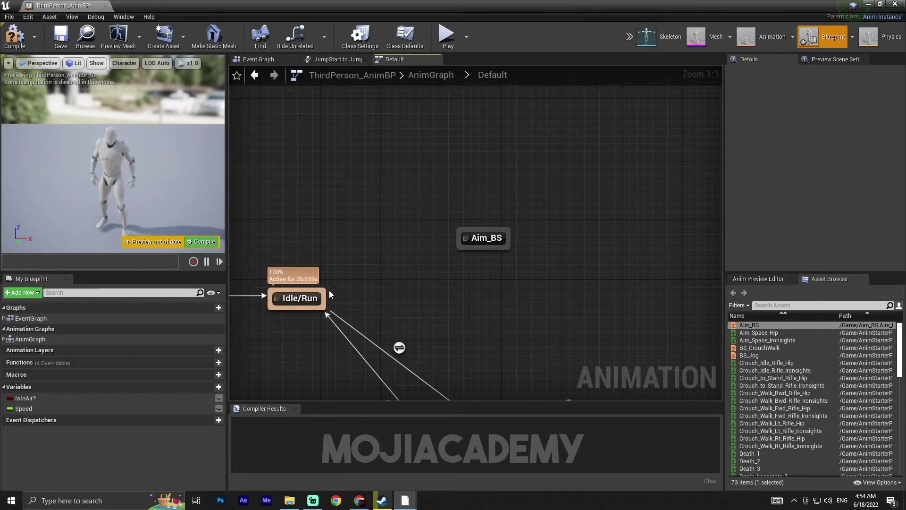
drag(330, 295, 459, 247)
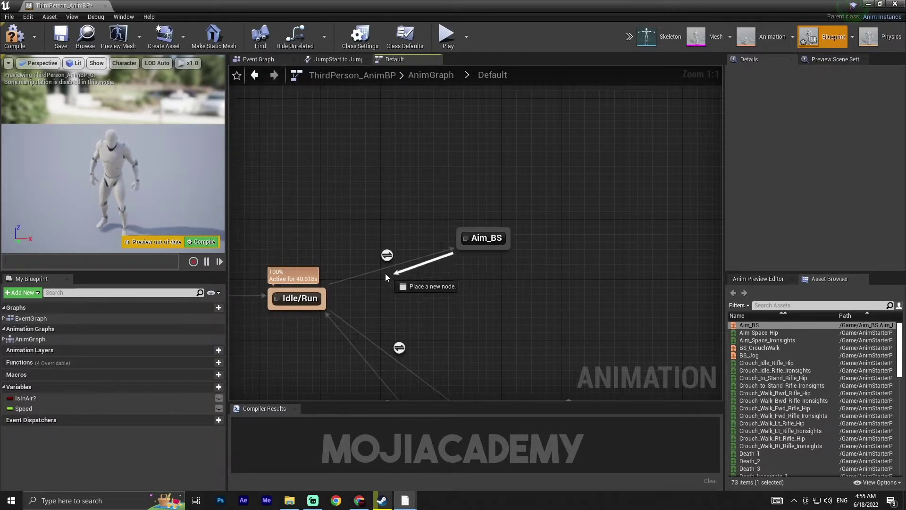
drag(323, 298, 323, 298)
key(F7)
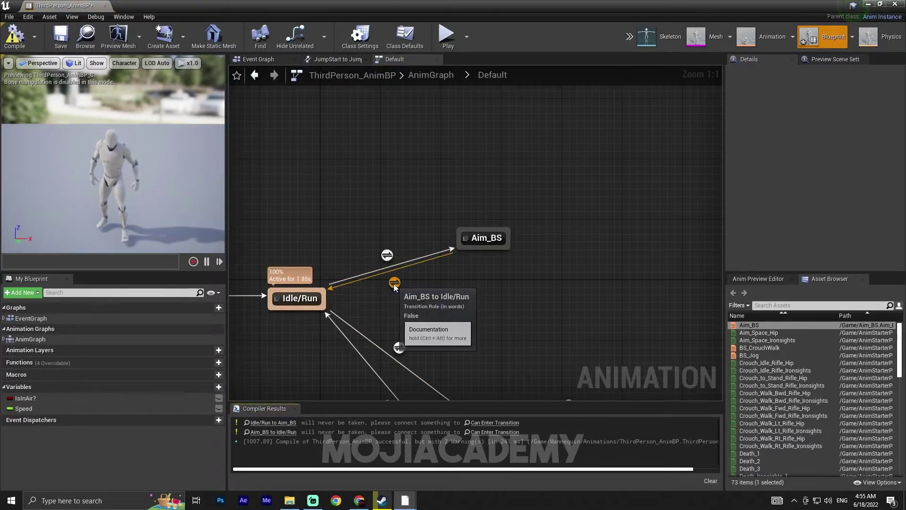
right_drag(307, 249, 432, 221)
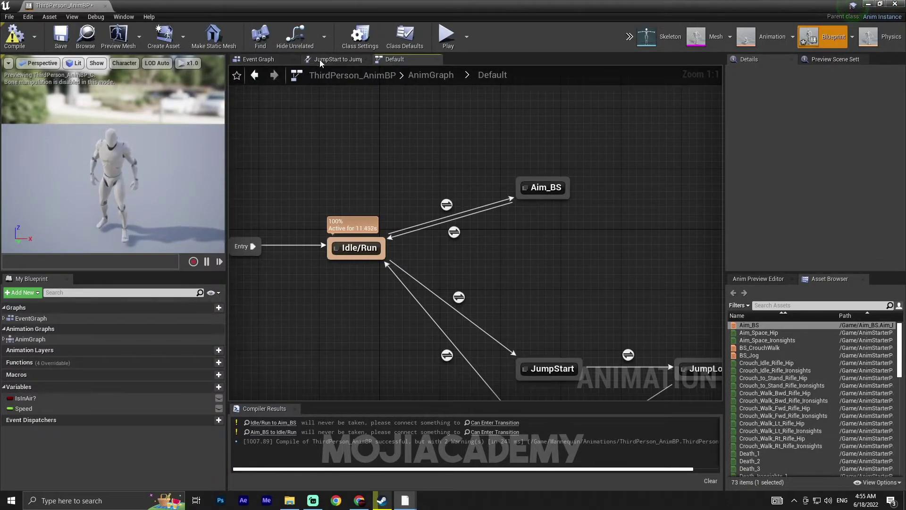
Open the Event Graph and add a Calculate Direction node in the empty area below the existing nodes
click(268, 75)
scroll(471, 214, down, 4)
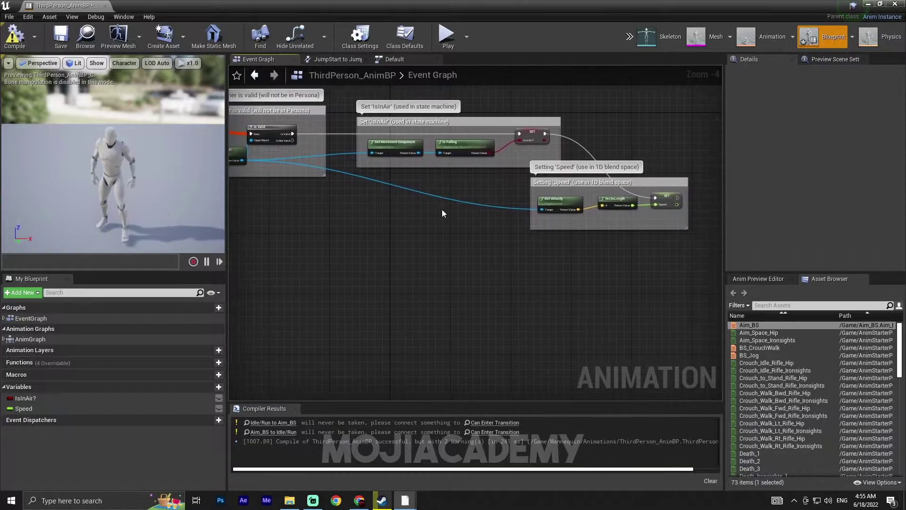
scroll(331, 185, up, 4)
right_click(436, 263)
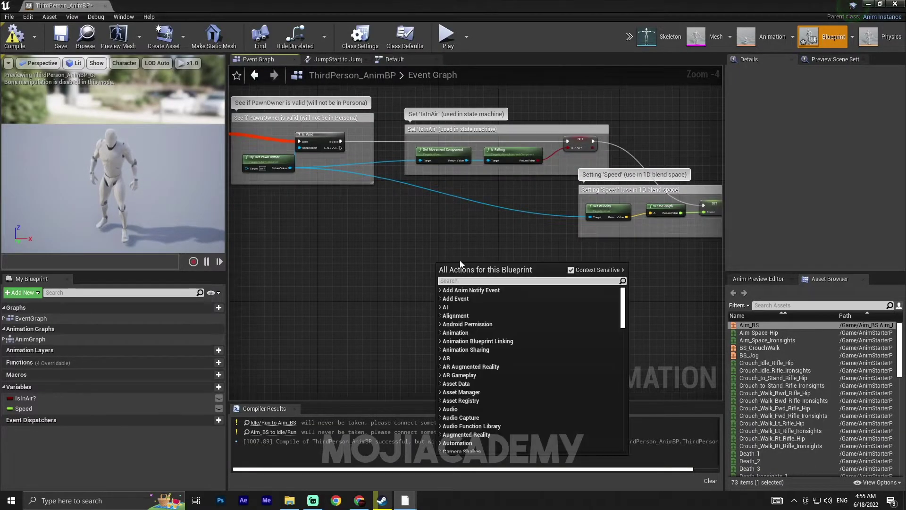
text(cal)
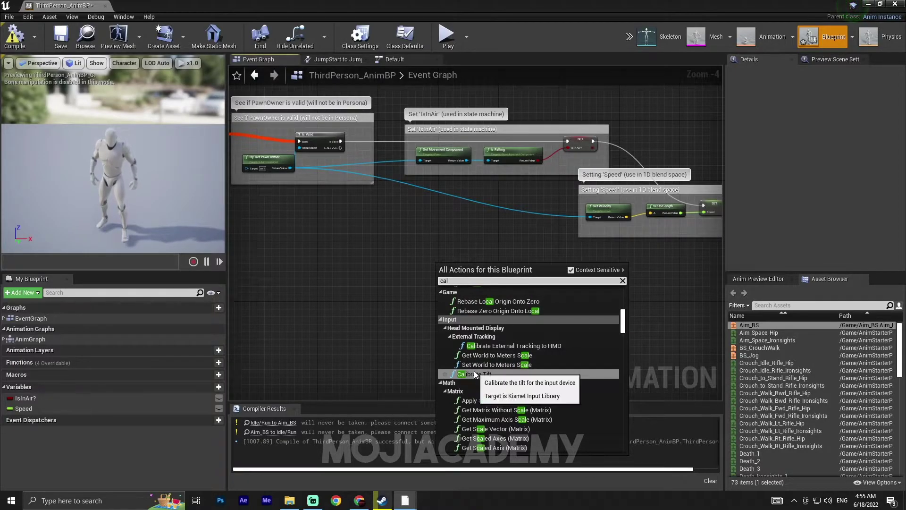
text(cu)
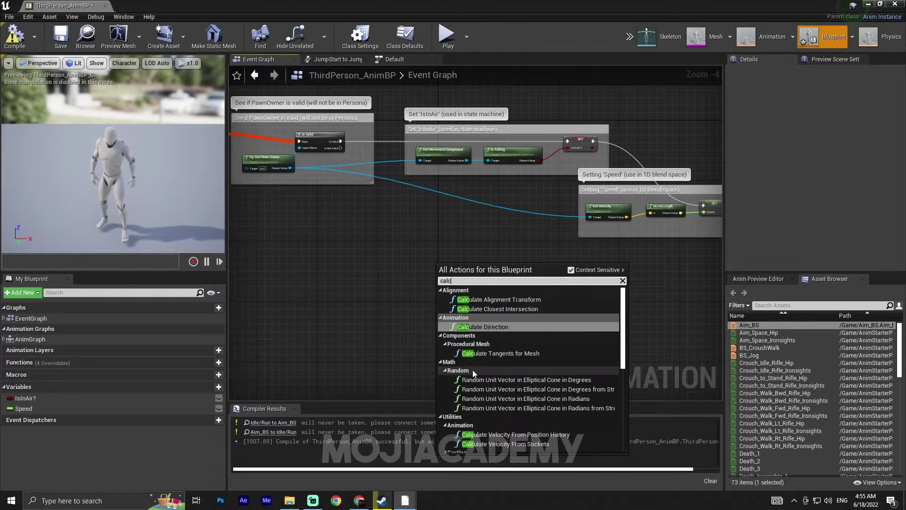
click(491, 328)
Position Calculate Direction below Get Velocity and connect Get Velocity's return value to its Velocity input
scroll(395, 250, up, 3)
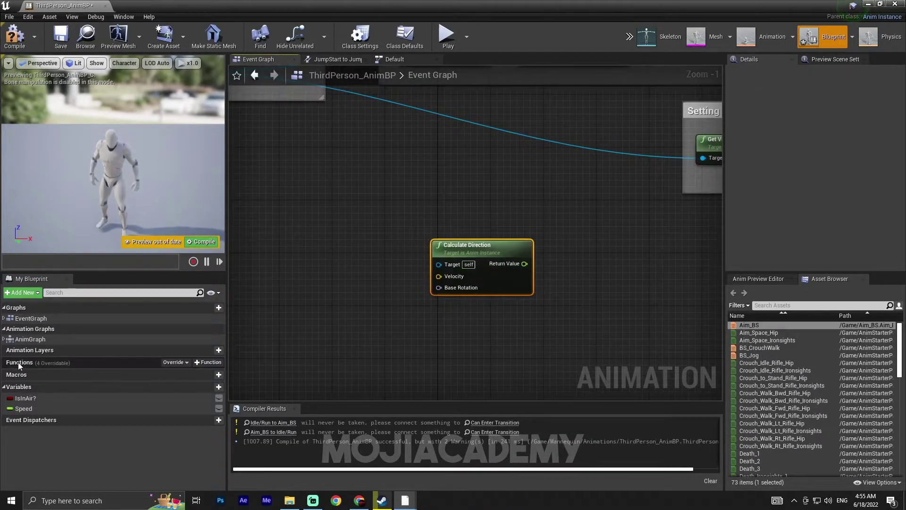
right_drag(331, 283, 408, 291)
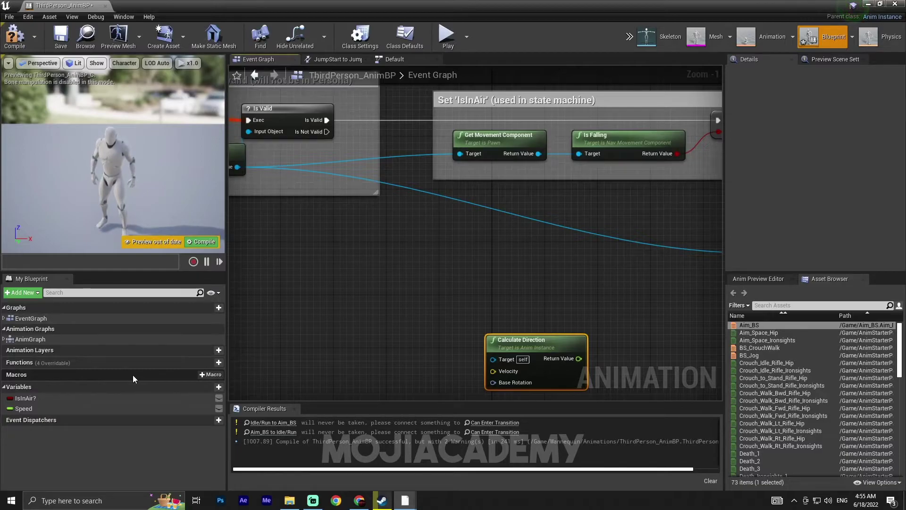
right_drag(427, 285, 318, 211)
drag(389, 276, 655, 274)
right_drag(589, 271, 453, 265)
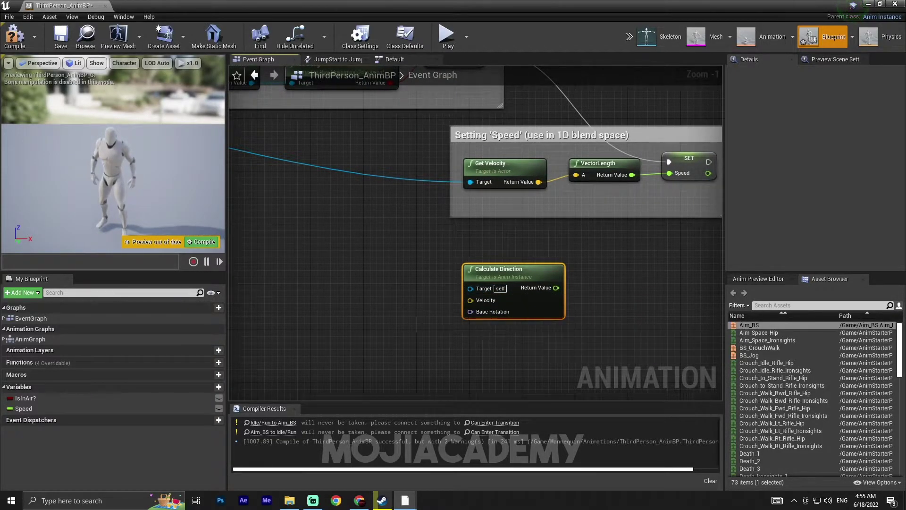
right_drag(470, 317, 528, 309)
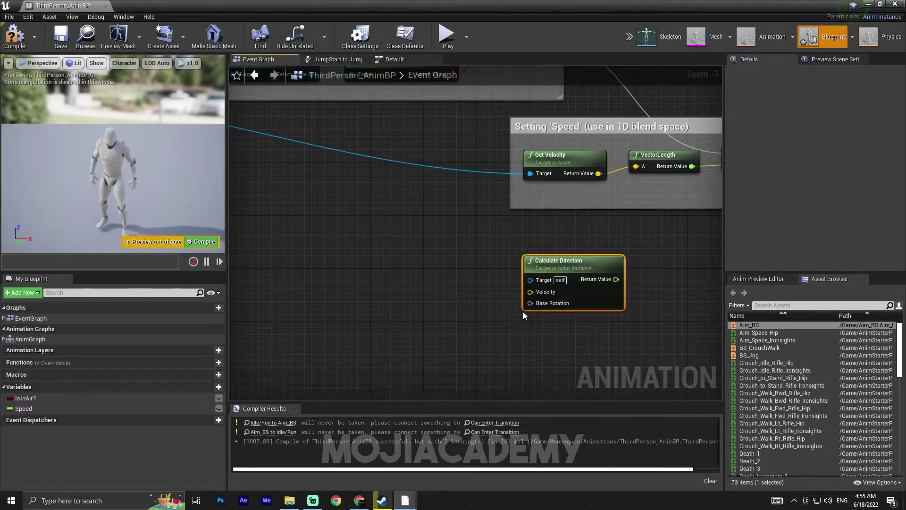
right_drag(539, 304, 427, 309)
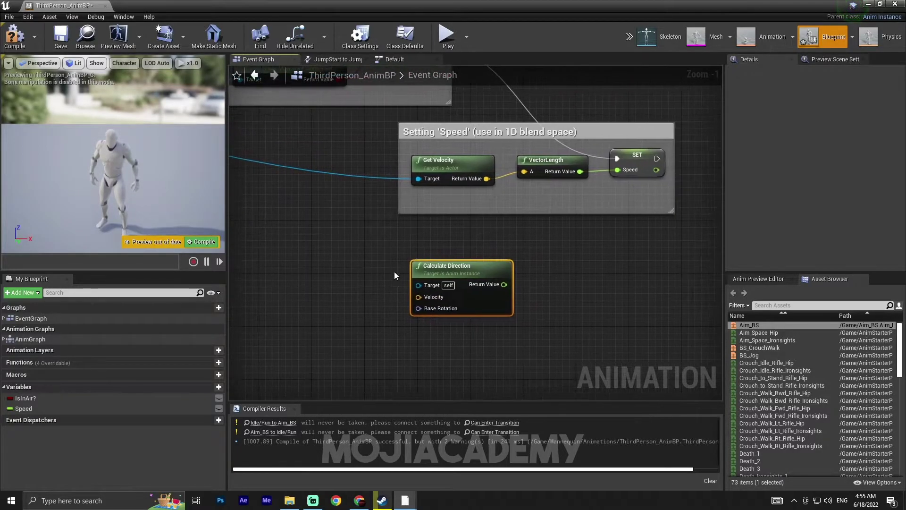
drag(457, 157, 423, 299)
Add a GetActorRotation node from Try Get Pawn Owner's return value and connect its output to Calculate Direction's Base Rotation
right_drag(290, 271, 505, 319)
scroll(476, 283, down, 1)
right_drag(246, 173, 329, 185)
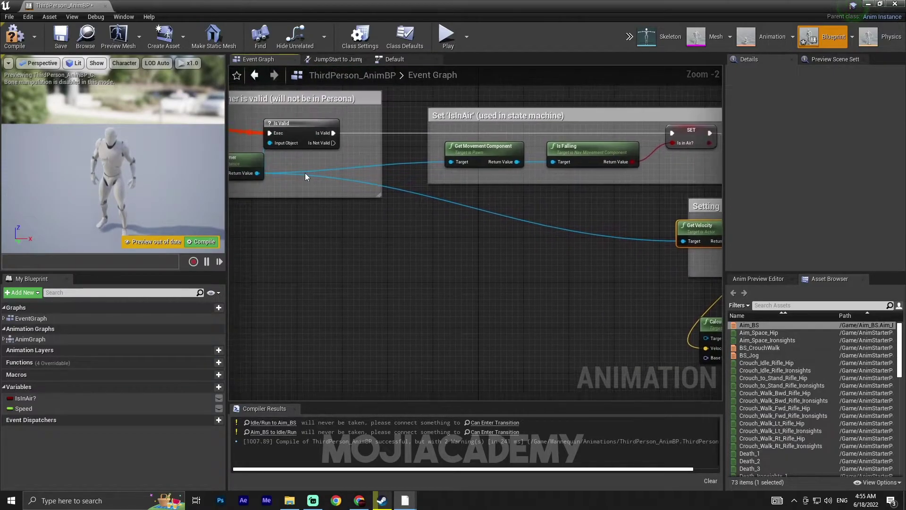
drag(257, 173, 589, 365)
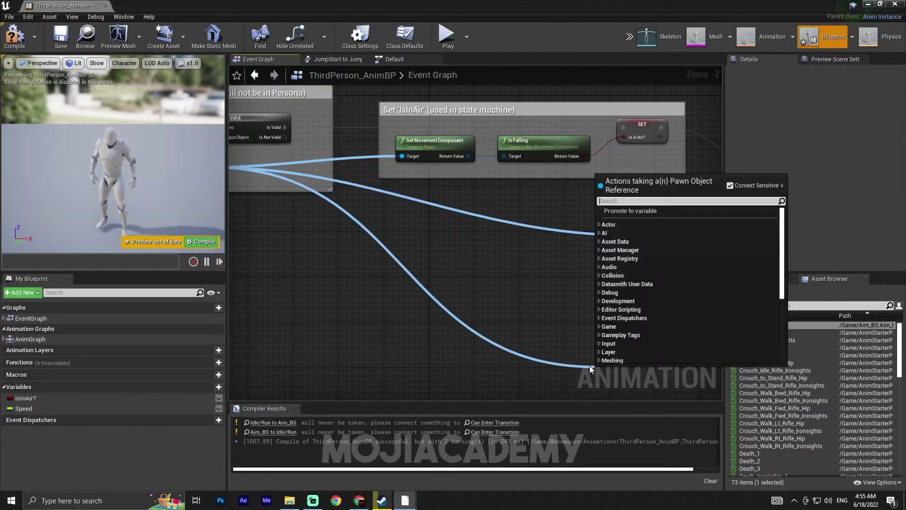
text(g)
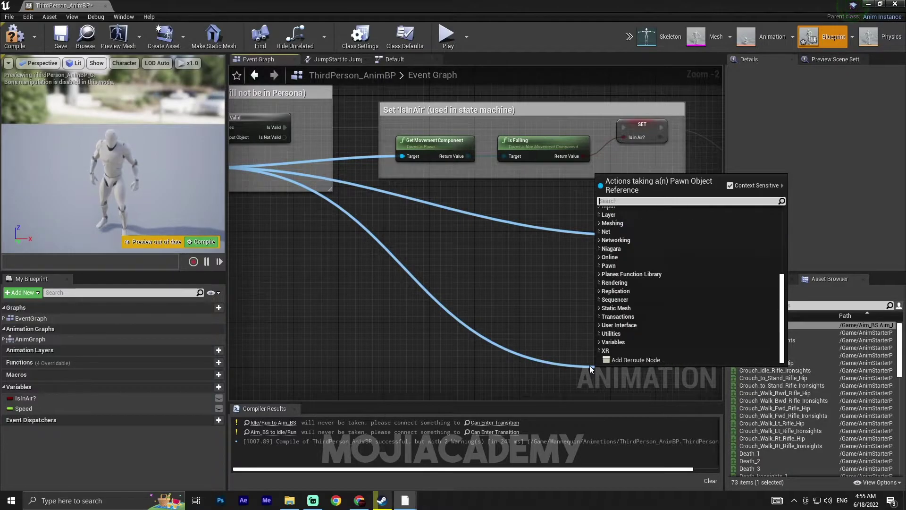
text(et actor)
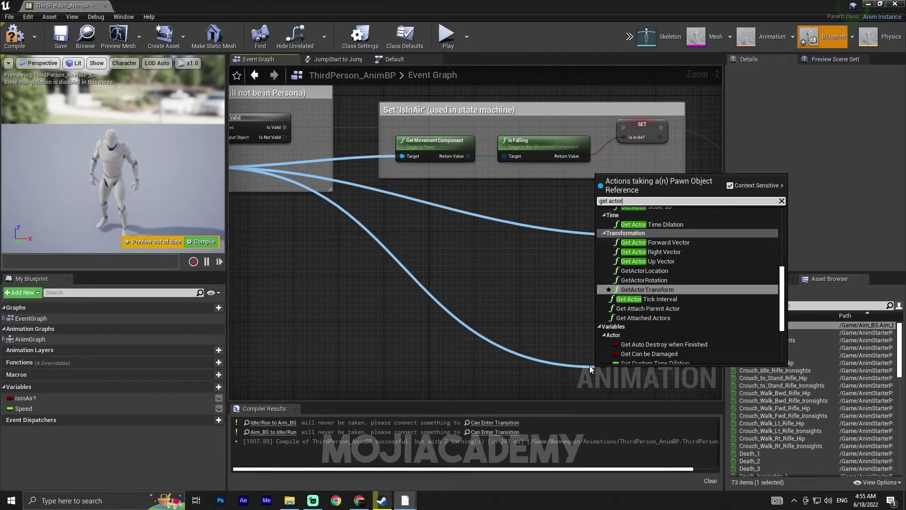
scroll(634, 276, down, 1)
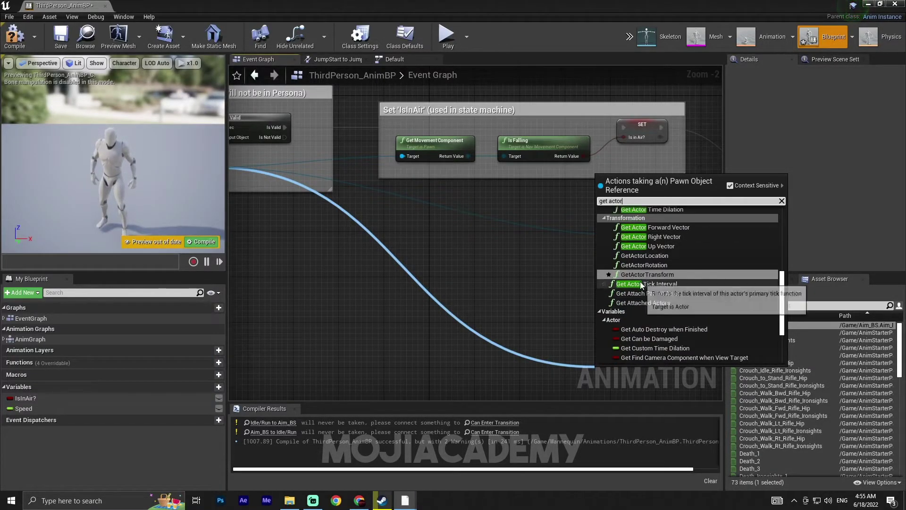
text(rot)
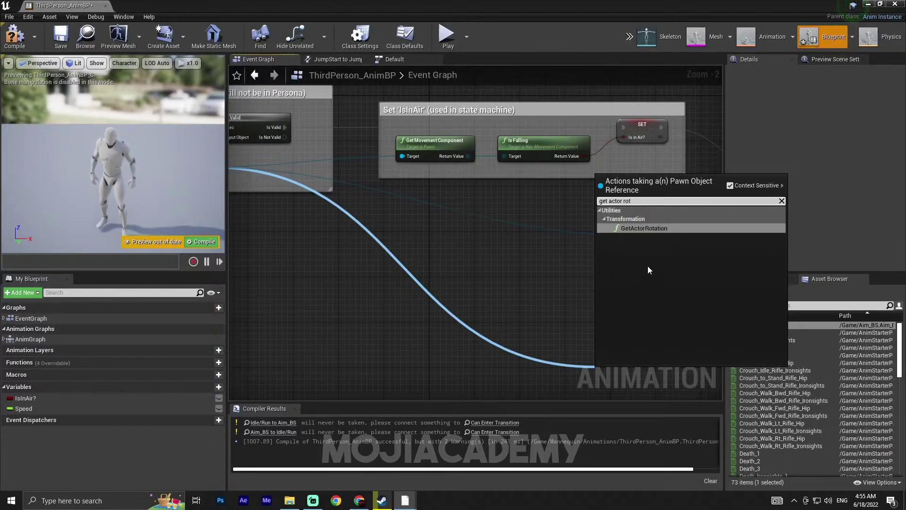
click(644, 228)
drag(613, 377, 657, 352)
Promote Calculate Direction's return value to a new float variable named Diraction
right_drag(653, 333, 307, 333)
scroll(307, 333, up, 2)
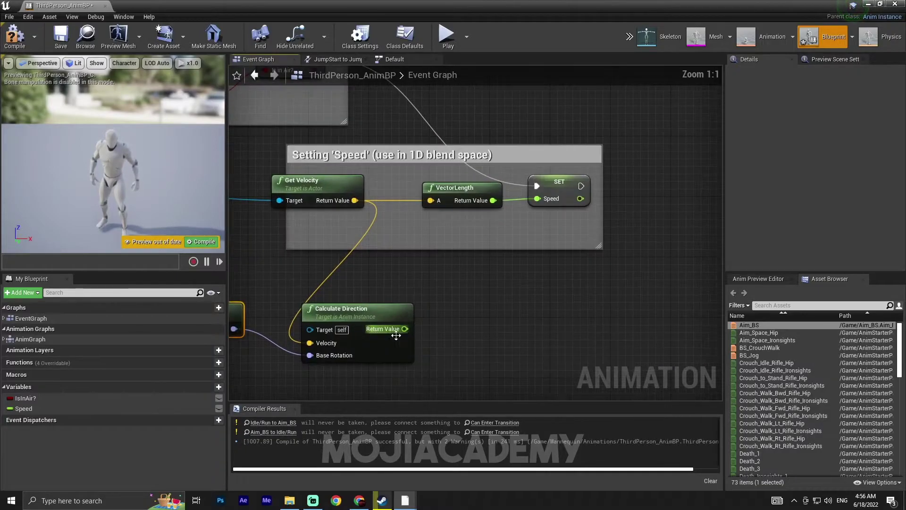
drag(405, 329, 478, 311)
click(537, 142)
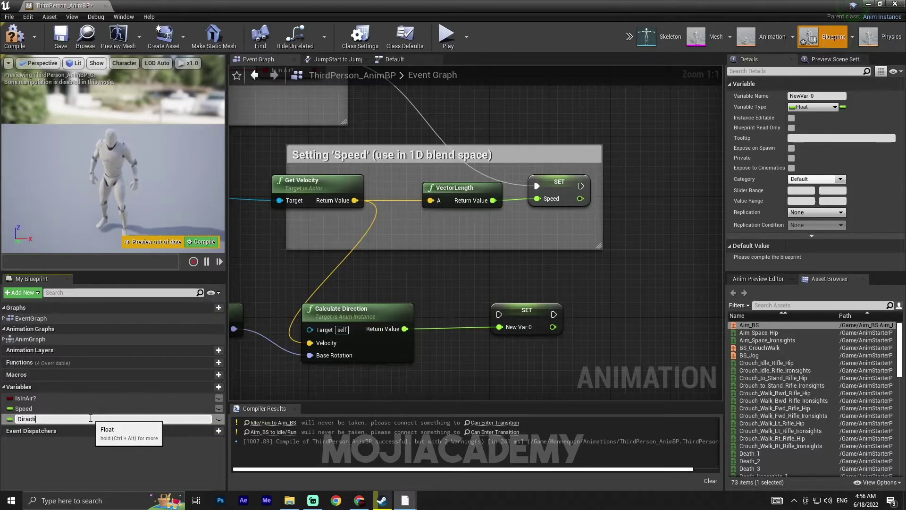
key(Return)
Move the Diraction SET node beside the Speed SET node and connect the execution flow from Speed to it
right_drag(574, 330, 466, 347)
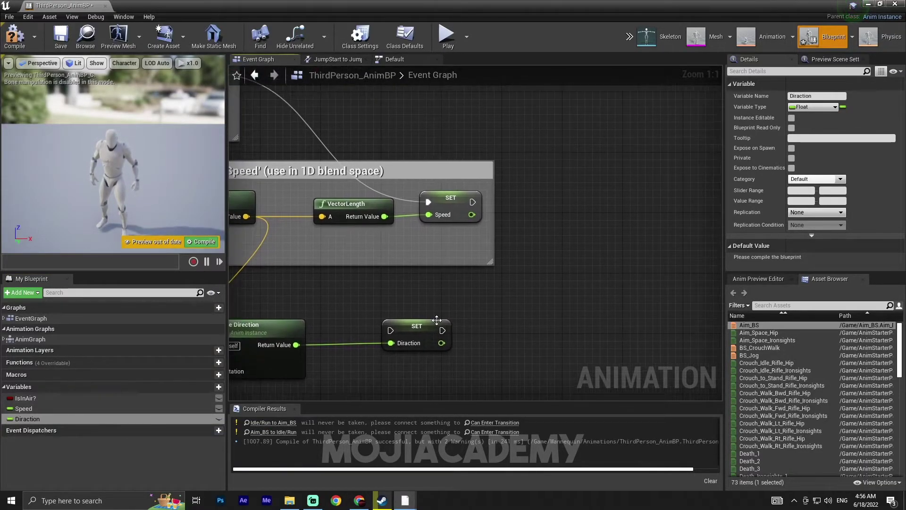
drag(435, 320, 584, 201)
drag(473, 202, 542, 210)
Add an Event Blueprint Begin Play node in the empty area above the PawnOwner validity comment
scroll(637, 280, down, 4)
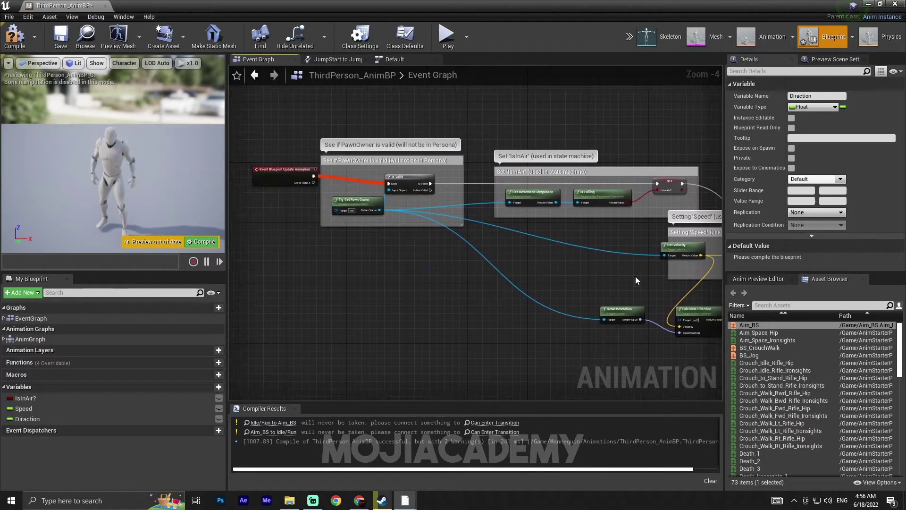
right_drag(422, 227, 587, 360)
scroll(587, 358, up, 2)
right_drag(524, 179, 438, 258)
scroll(437, 263, up, 2)
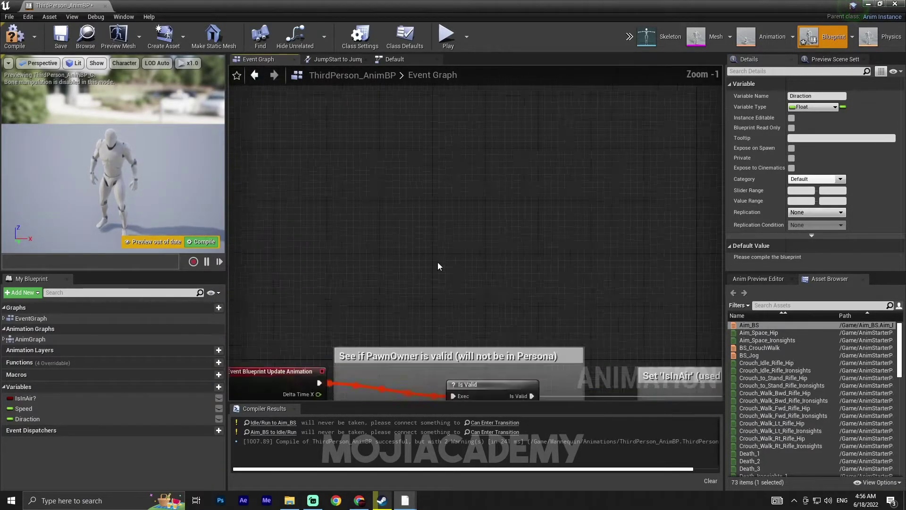
right_click(372, 224)
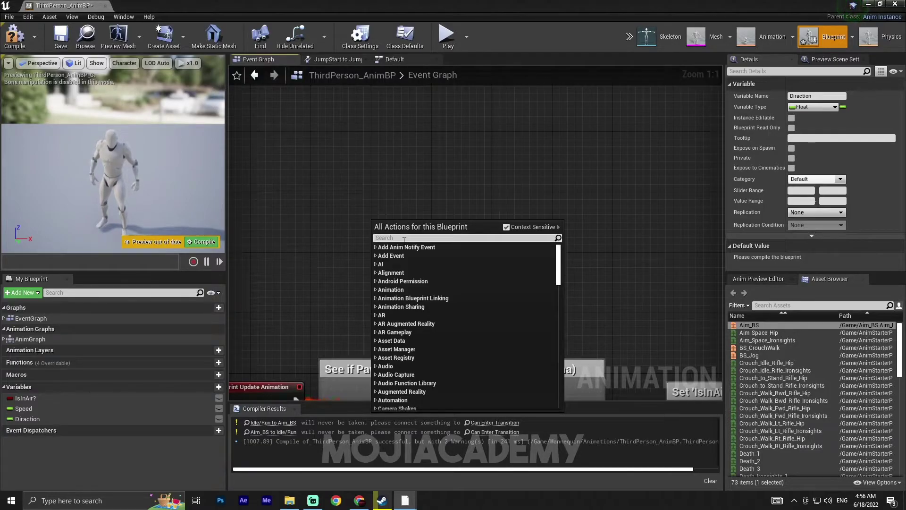
text(event begi)
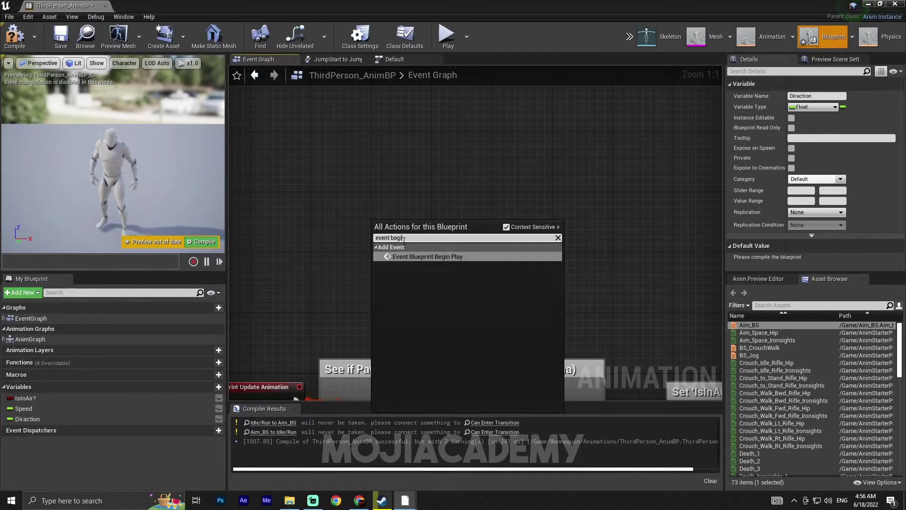
click(427, 257)
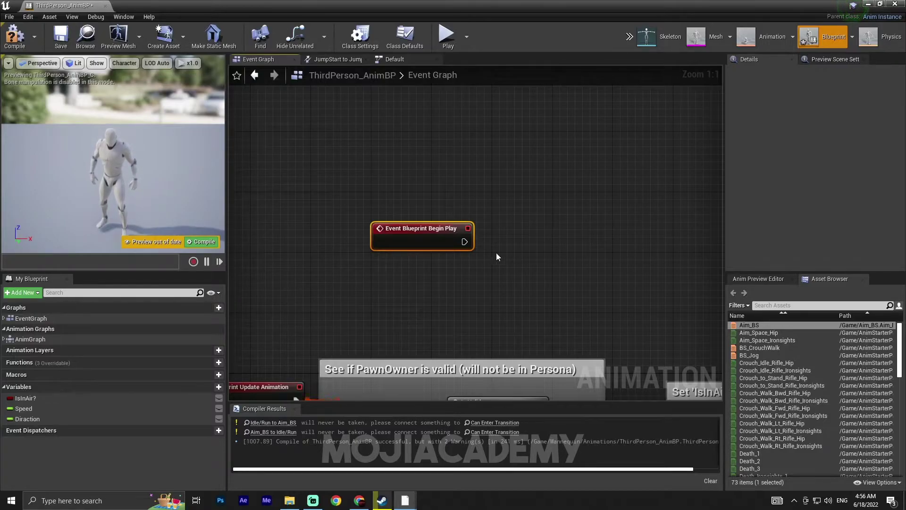
Add a Cast To ThirdPerson_AnimBP node executed from Event Blueprint Begin Play
right_drag(493, 256, 388, 245)
drag(395, 233, 497, 228)
text(cas)
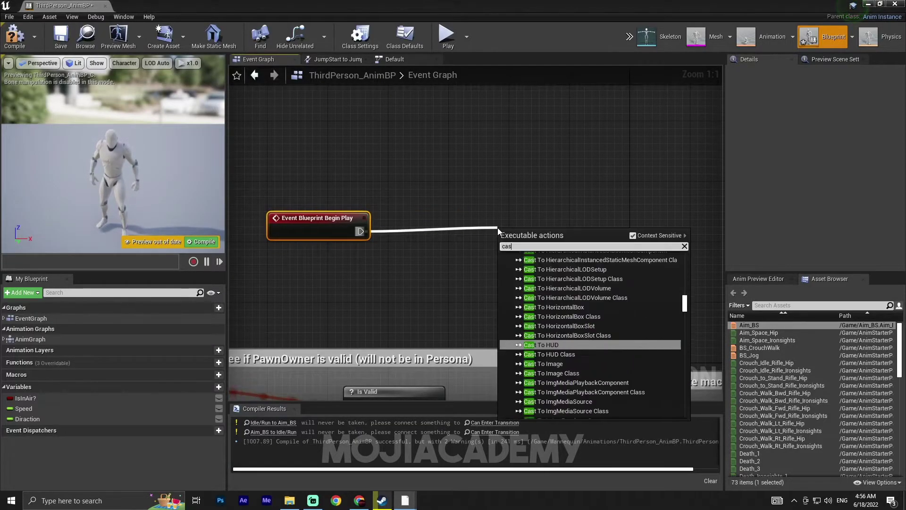
text(t to third)
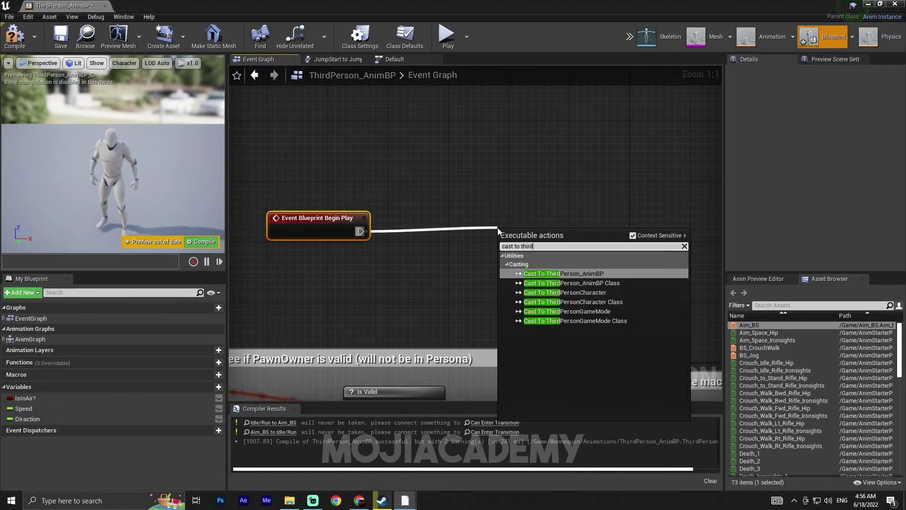
click(582, 273)
drag(558, 229, 534, 230)
drag(644, 4, 603, 80)
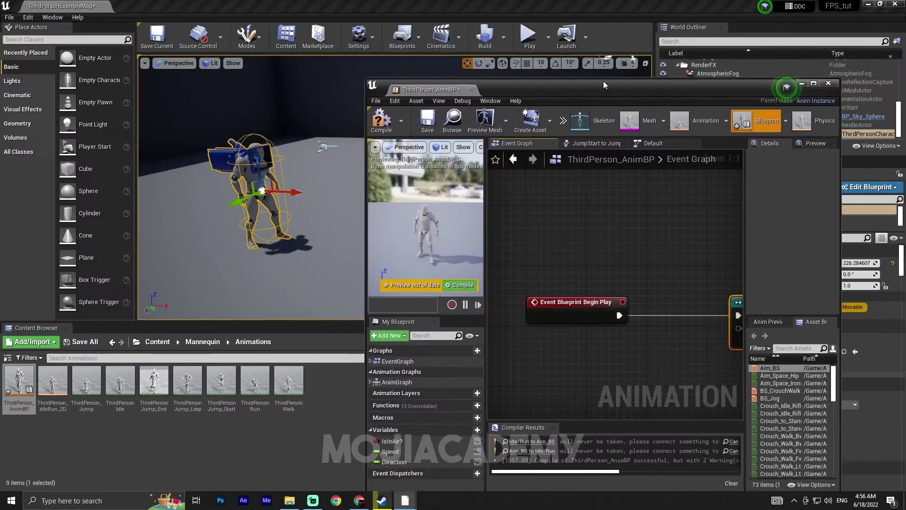
click(813, 84)
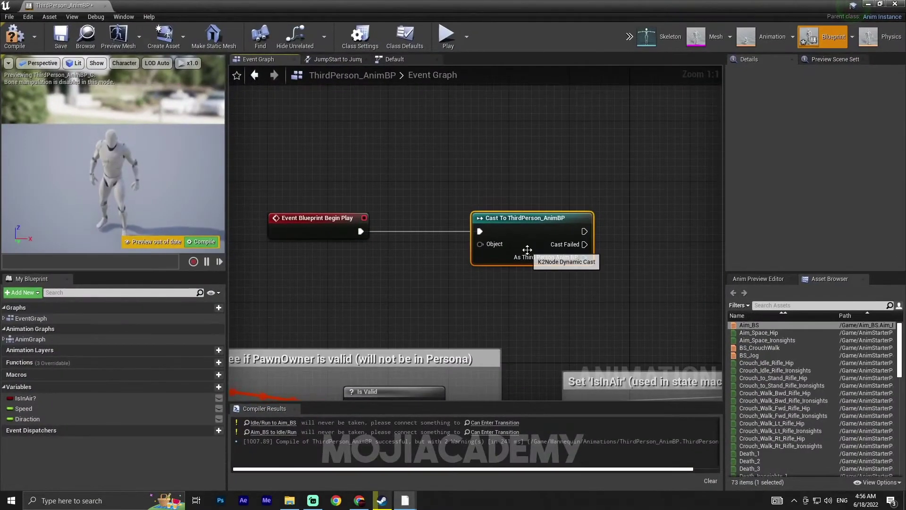
Connect the cast's Object input to Try Get Pawn Owner's return value and promote its As Third Person Anim BP output to a variable
right_drag(525, 245, 635, 133)
mouse_move(496, 251)
mouse_down()
mouse_move(495, 207)
mouse_move(495, 259)
mouse_up()
drag(484, 344, 640, 132)
right_drag(521, 213, 232, 260)
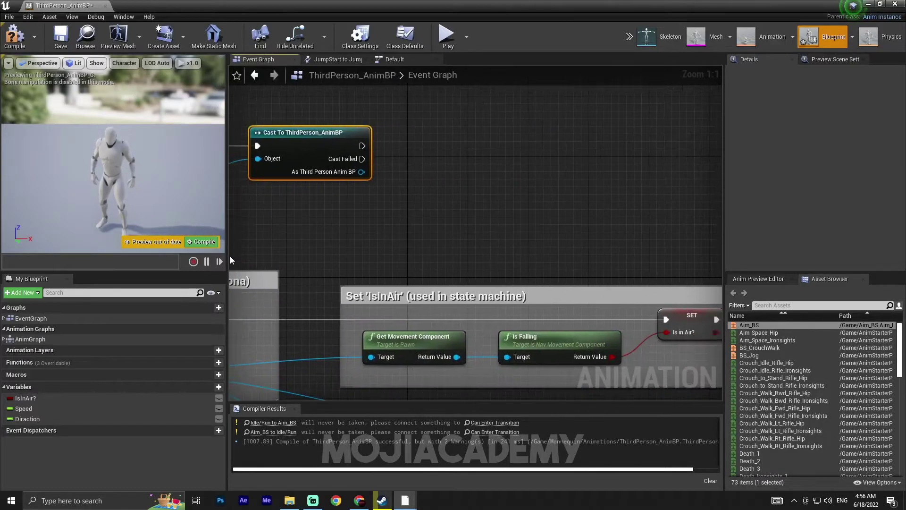
right_click(363, 173)
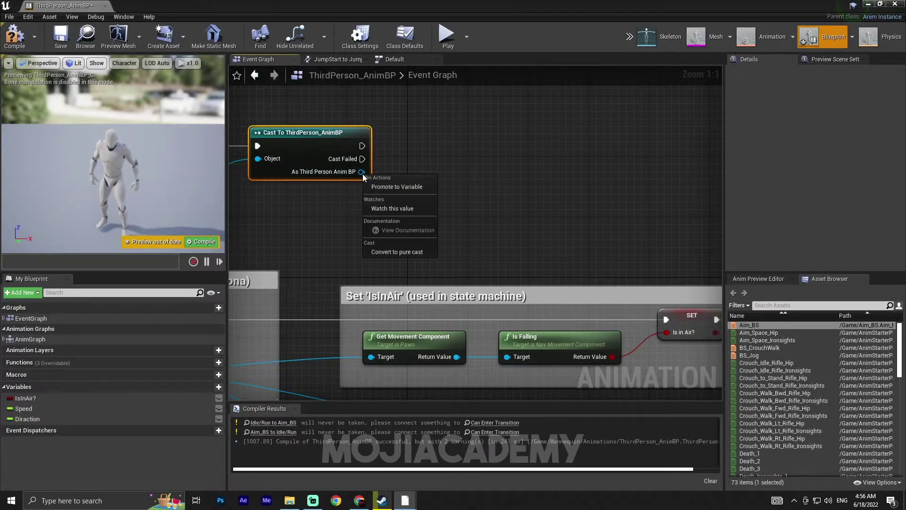
click(404, 188)
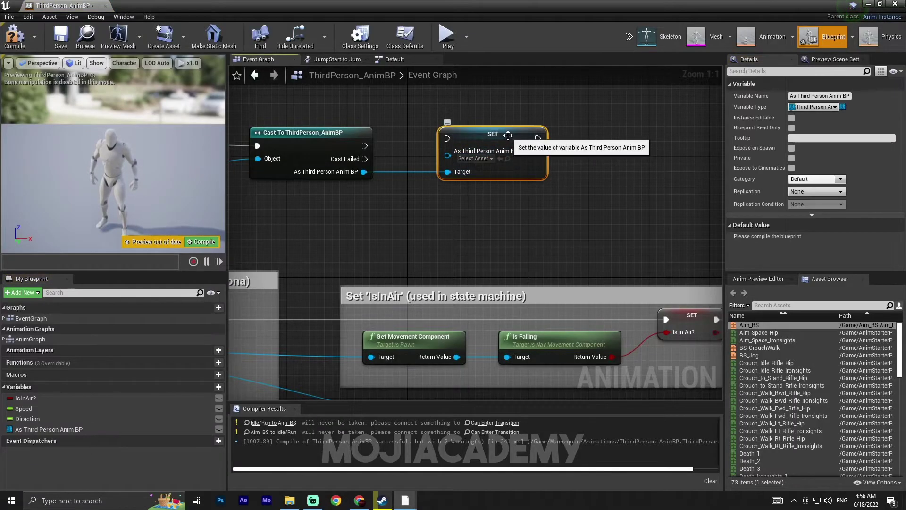
Delete the As Third Person Anim BP SET node and variable, along with the Cast To ThirdPerson_AnimBP node
key(Delete)
right_click(363, 171)
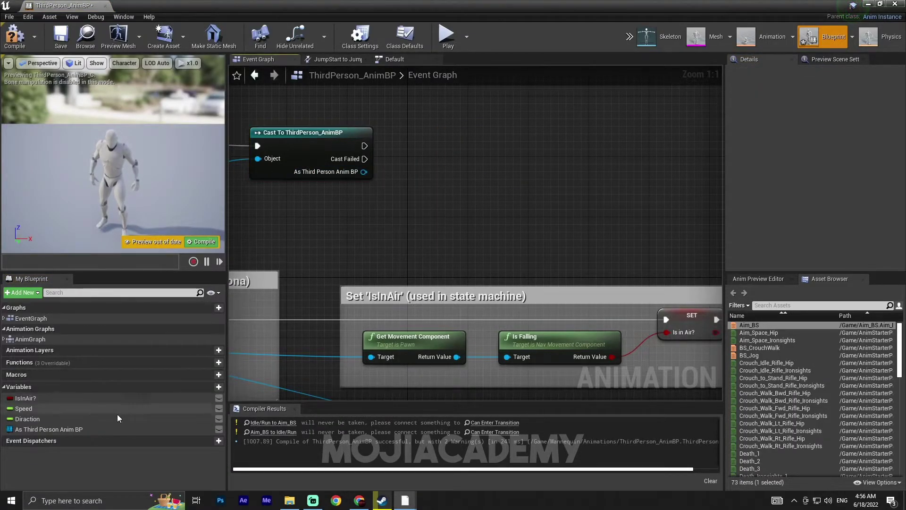
click(103, 429)
key(Delete)
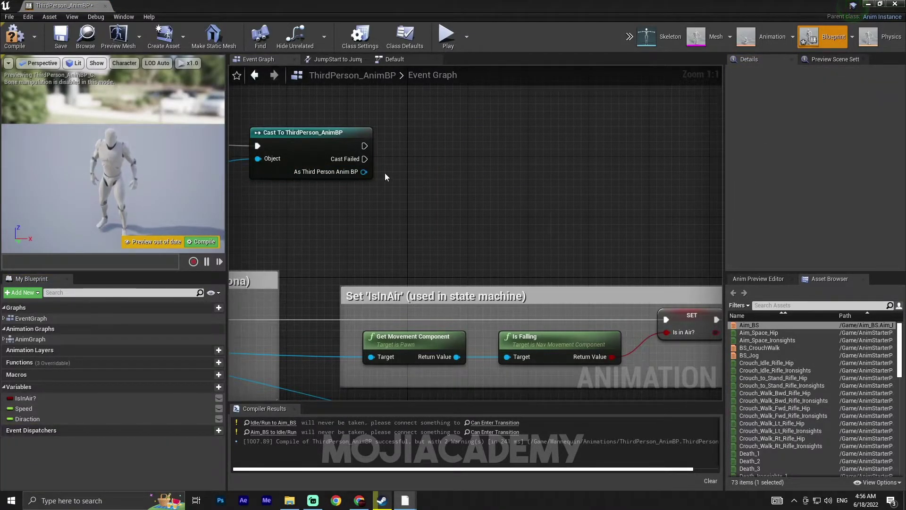
right_click(364, 172)
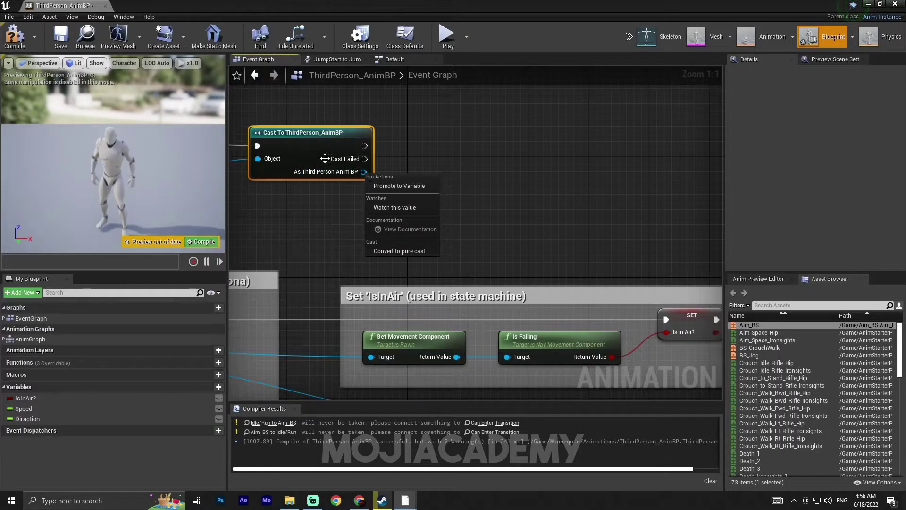
right_drag(281, 227, 457, 282)
key(Delete)
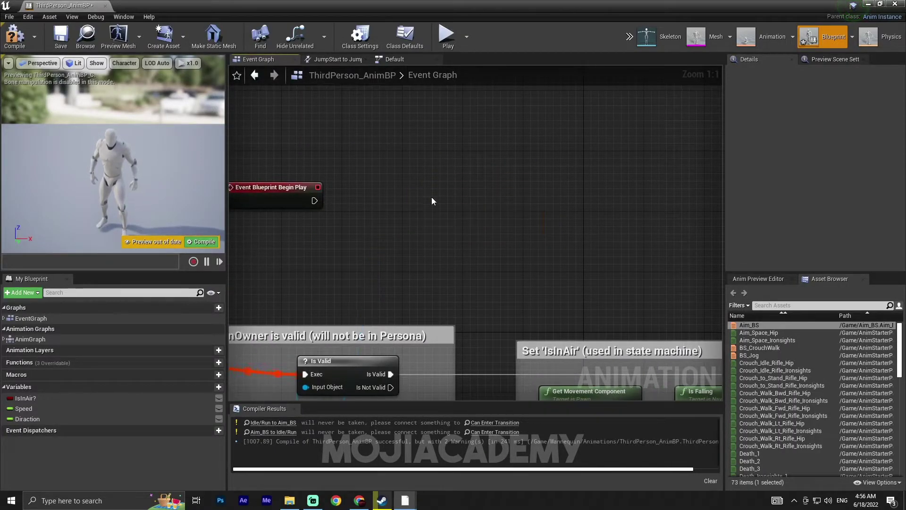
Add a Cast To ThirdPersonCharacter node from Event Blueprint Begin Play and connect its Object input to Try Get Pawn Owner's return value
drag(362, 202, 464, 199)
text(cast t)
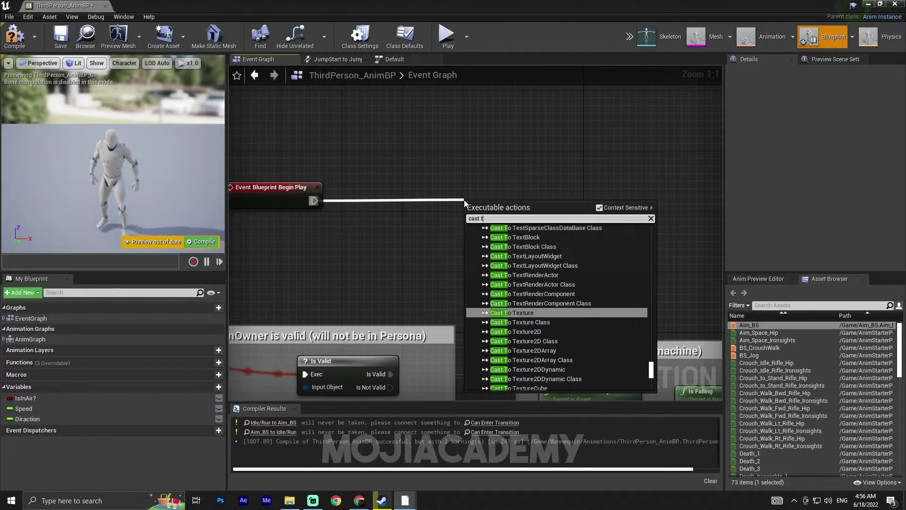
text(o third)
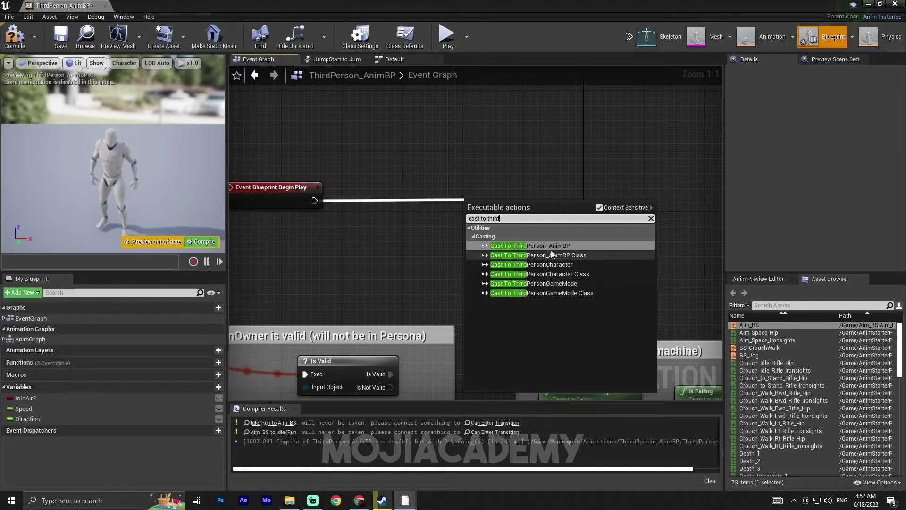
click(564, 265)
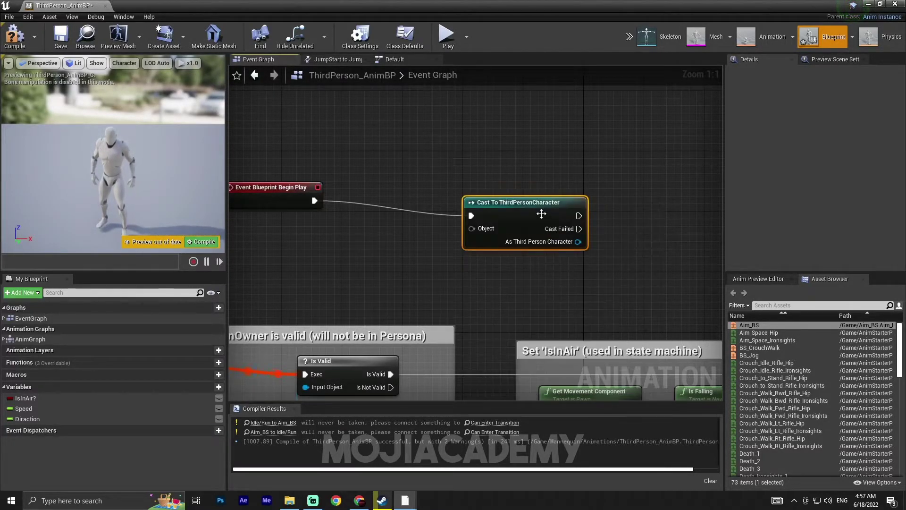
right_drag(363, 248, 570, 182)
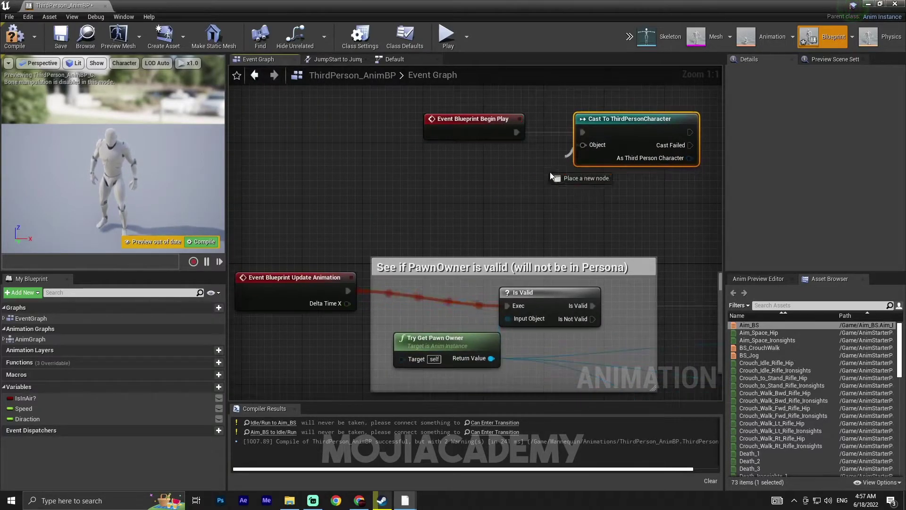
drag(583, 145, 490, 359)
Promote the cast's As Third Person Character output to a variable, align its SET node with the cast, and compile the blueprint
right_drag(482, 197, 190, 263)
right_click(393, 228)
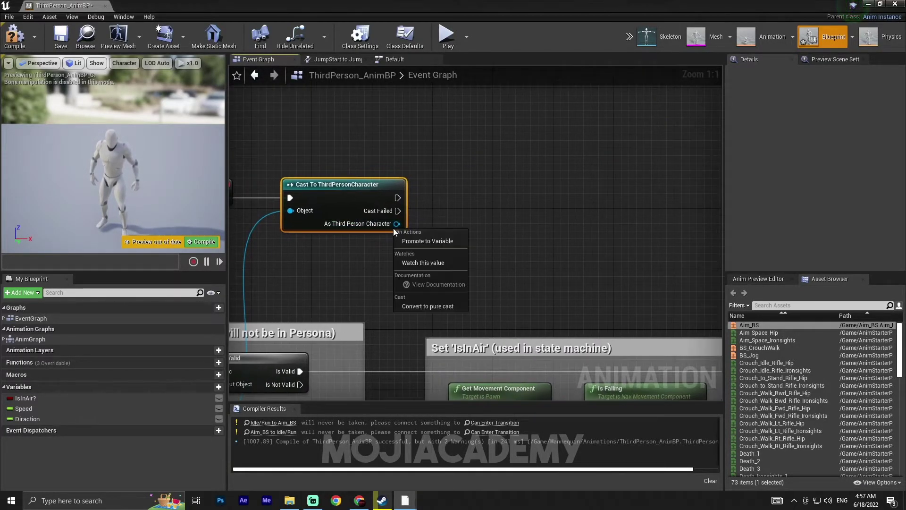
click(432, 240)
drag(539, 199, 514, 206)
click(15, 37)
scroll(522, 255, down, 2)
right_drag(522, 255, 441, 108)
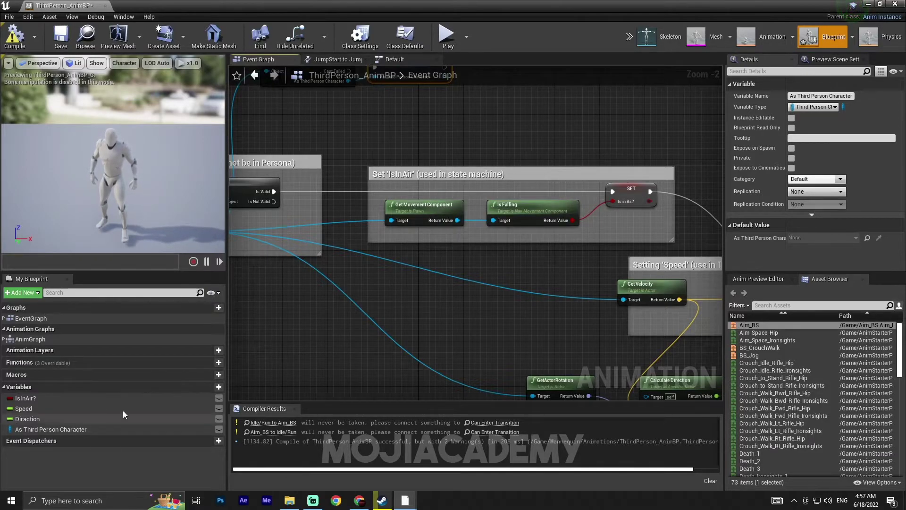
right_drag(512, 293, 357, 219)
right_drag(479, 320, 293, 278)
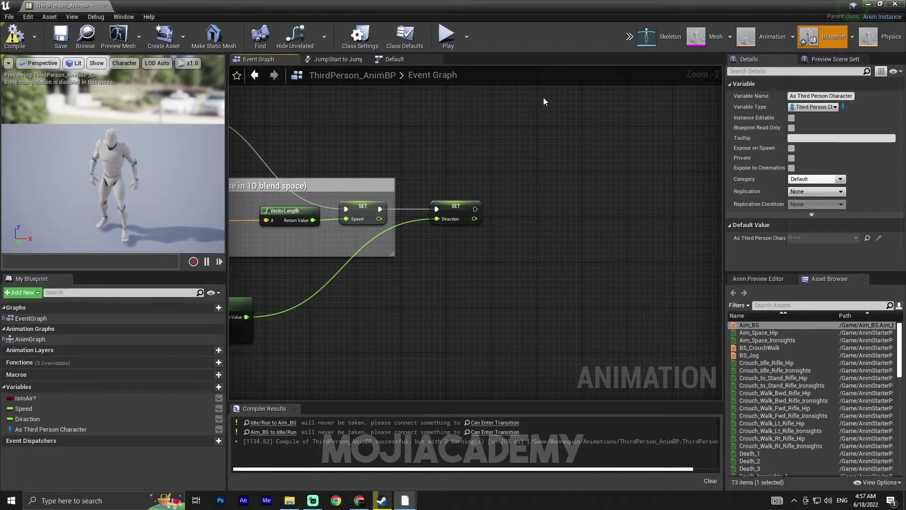
Open the ThirdPersonCharacter blueprint from the level's actor list and show its Event Graph
click(871, 5)
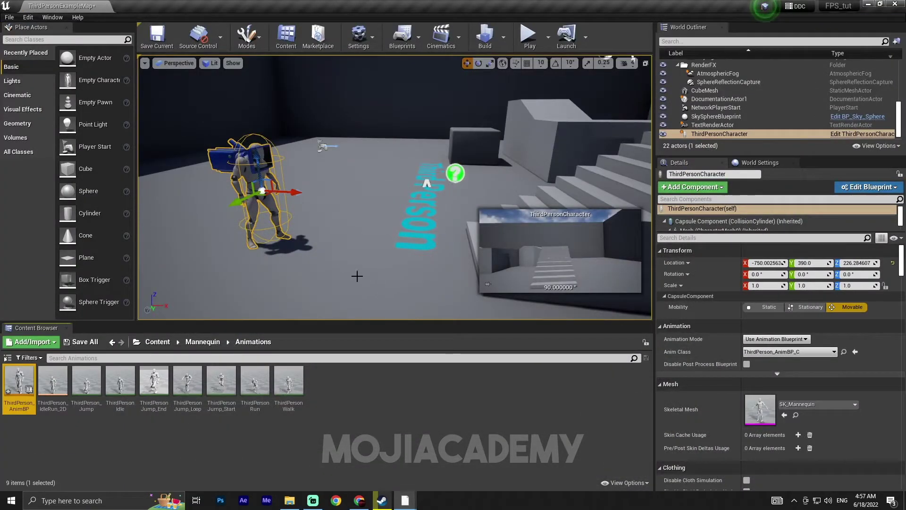
click(861, 134)
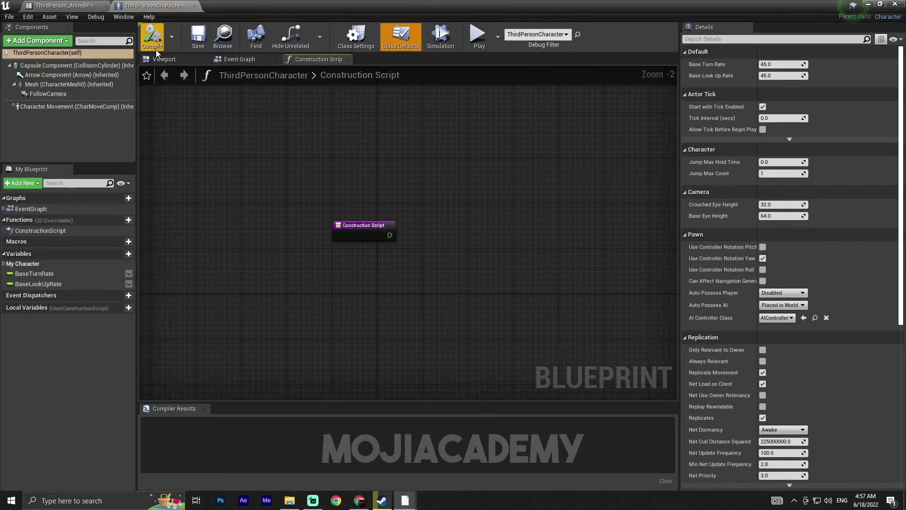
click(172, 59)
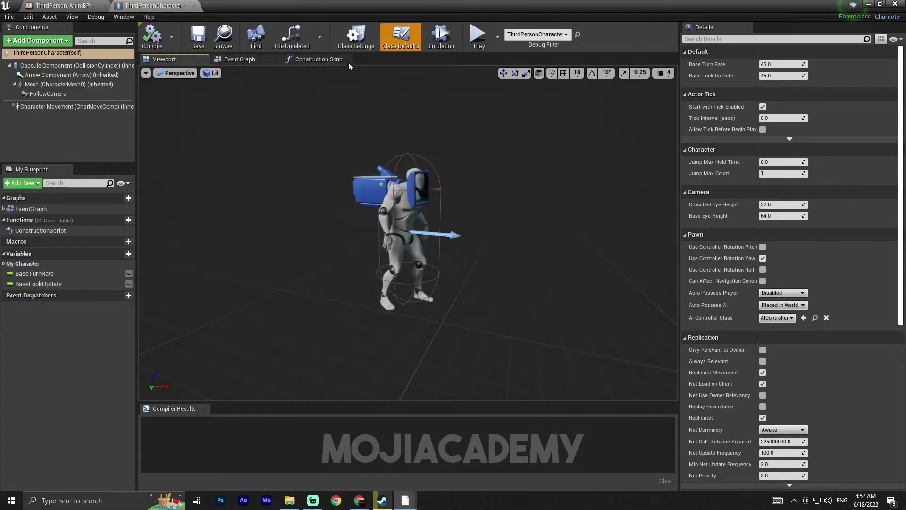
click(239, 59)
Add a keyboard event node for the 1 key in an empty area of the ThirdPersonCharacter Event Graph
scroll(412, 146, down, 4)
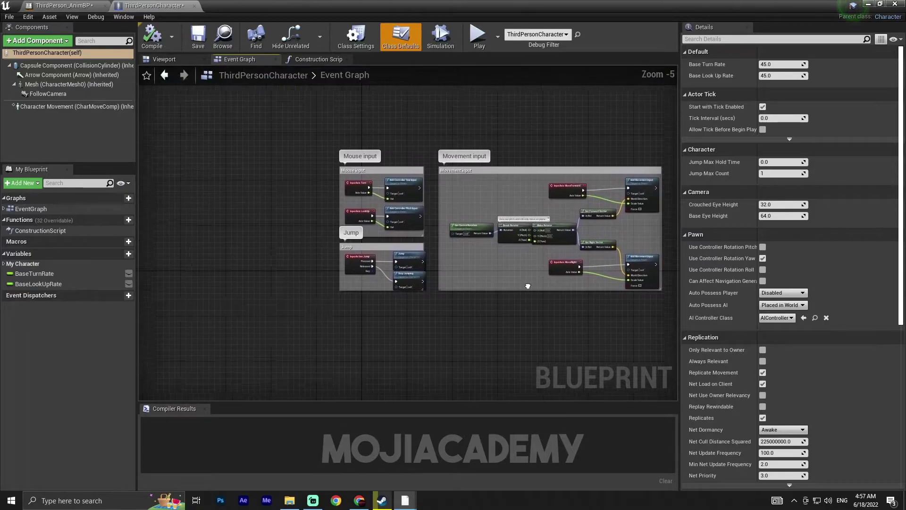
scroll(411, 144, up, 3)
right_click(288, 203)
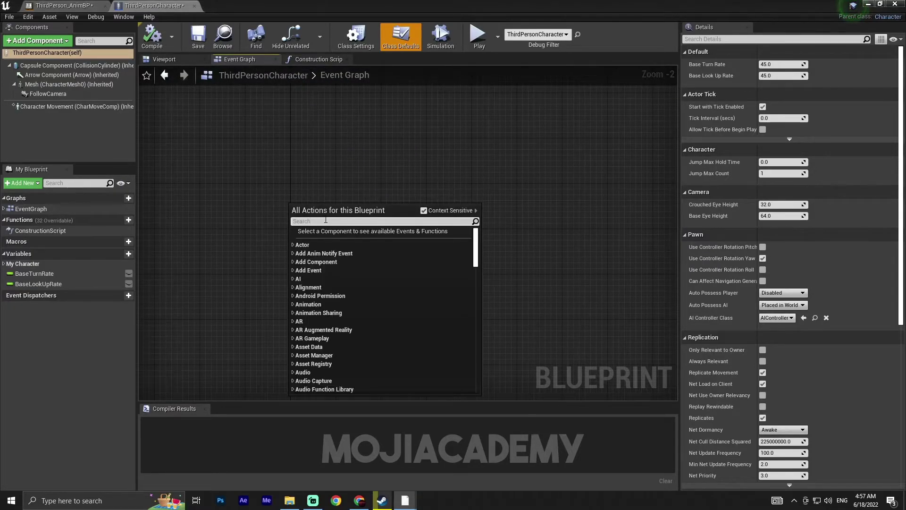
text(!)
key(BackSpace)
text(1)
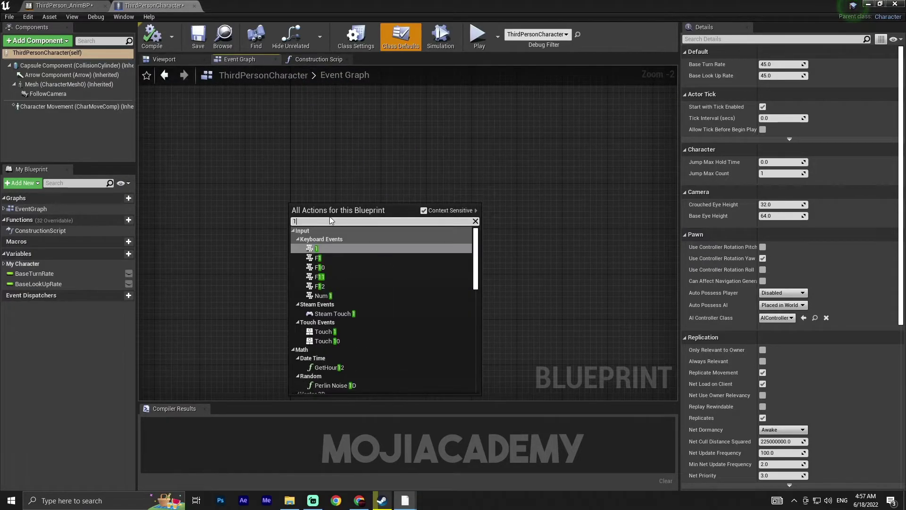
click(324, 246)
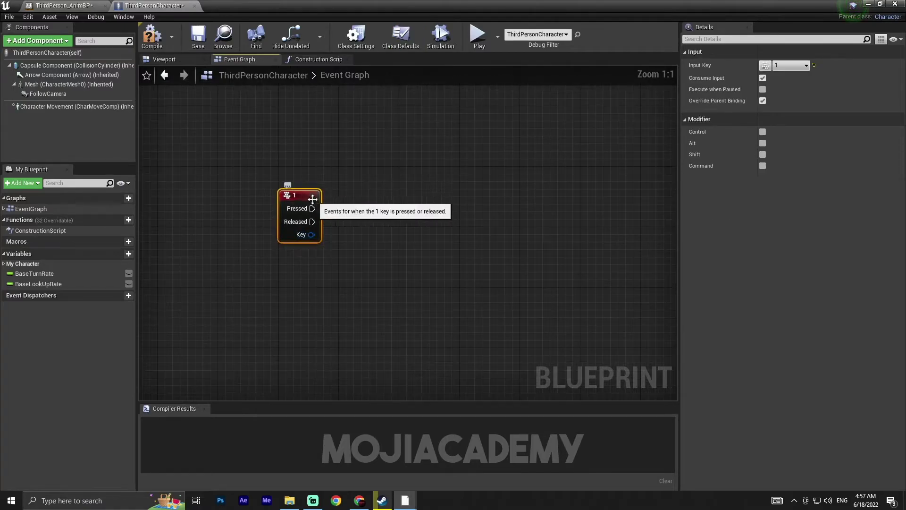
Create a new Boolean variable named Enter aim in the ThirdPersonCharacter blueprint
right_drag(344, 216, 290, 214)
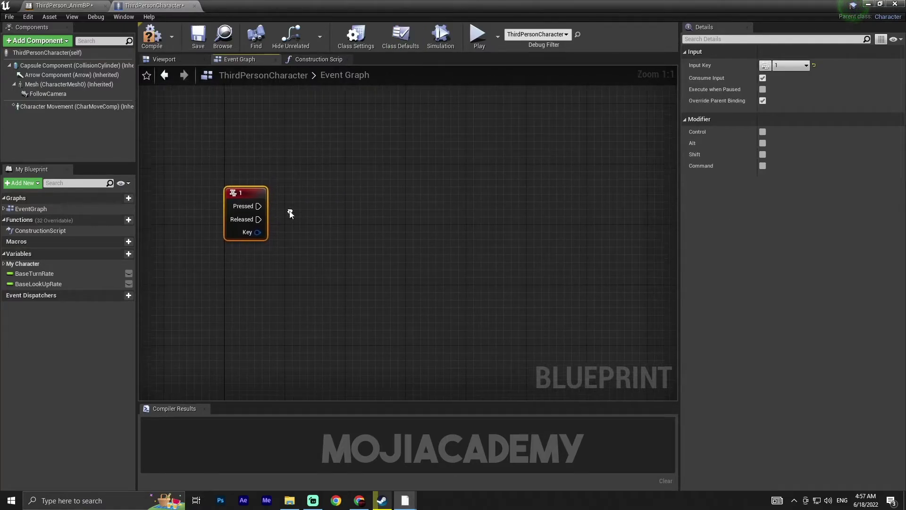
click(121, 256)
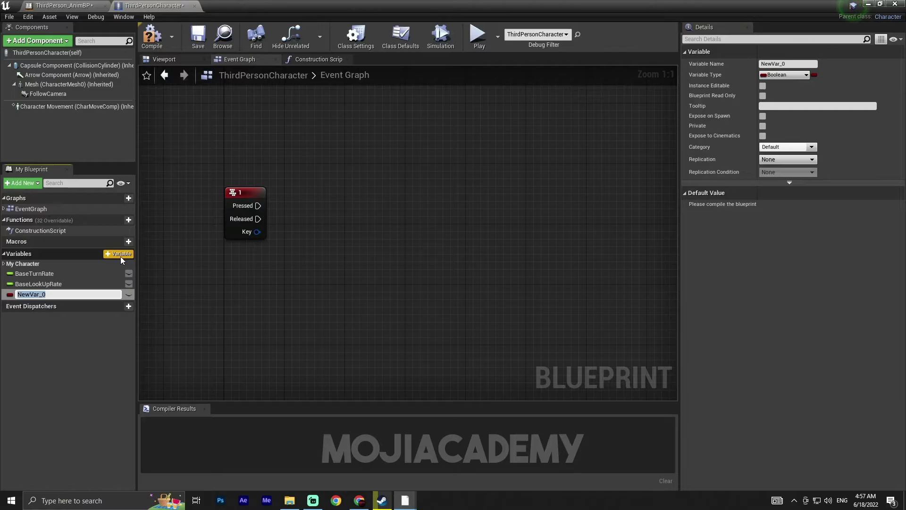
key(BackSpace)
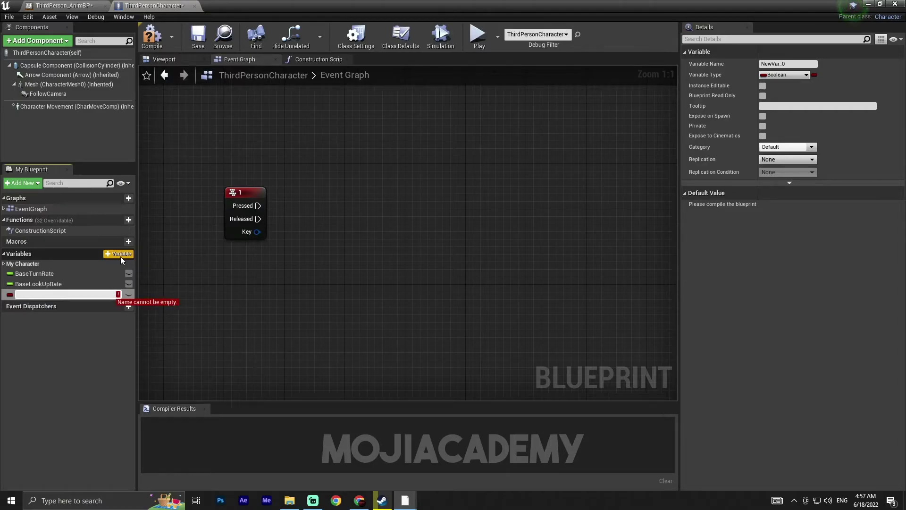
text(Enter aim)
key(Return)
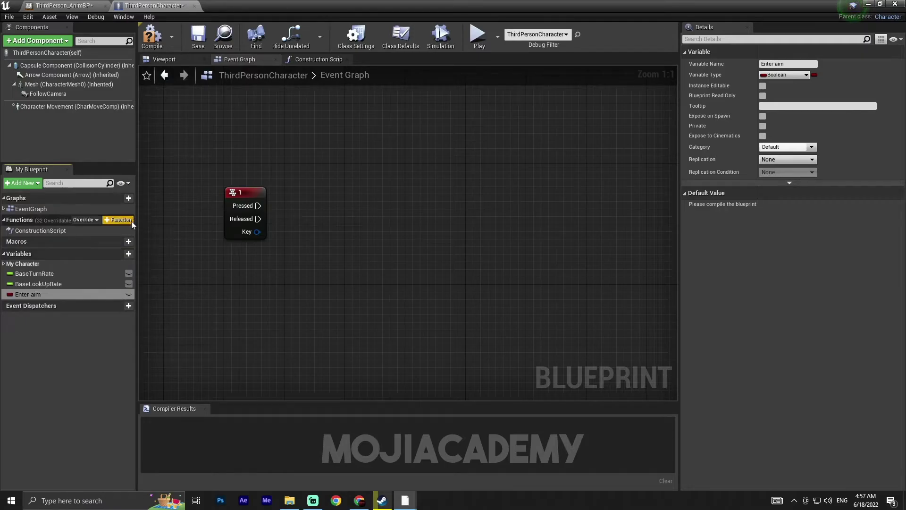
Add an Enter Aim SET node connected to the 1 key's Pressed output and set its value to true
drag(29, 294, 258, 207)
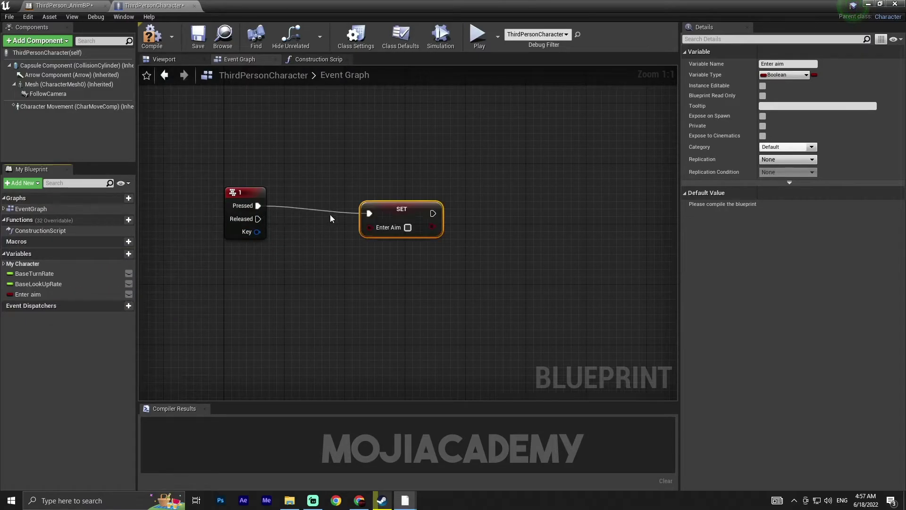
drag(391, 235, 399, 213)
click(415, 205)
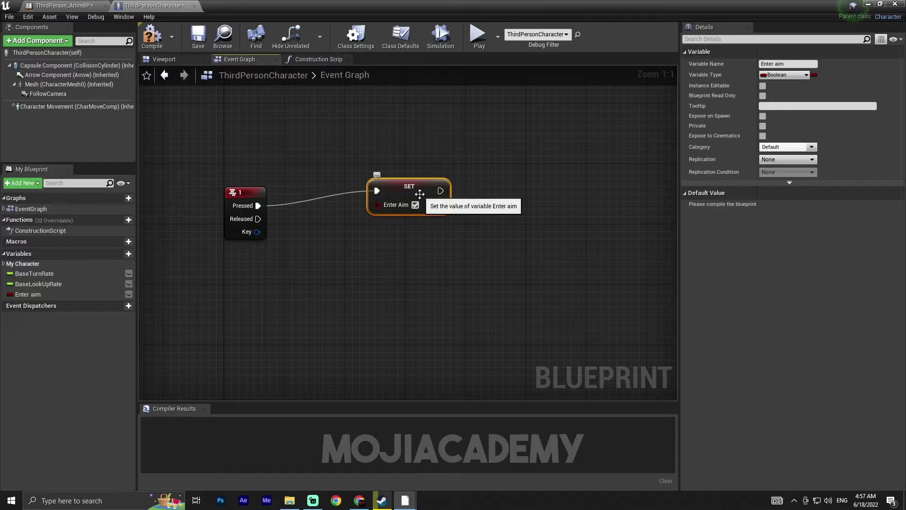
Duplicate the Enter Aim SET node for the 1 key's Released output with its value set to false, and compile the blueprint
key(ctrl+c)
key(ctrl+v)
drag(258, 218, 414, 270)
click(370, 280)
click(152, 38)
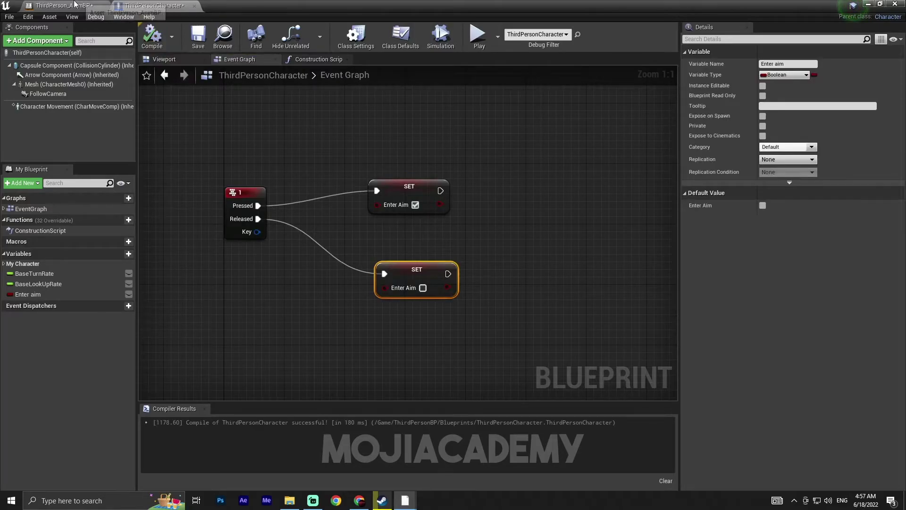
Return to ThirdPerson_AnimBP's Event Graph and place a Get As Third Person Character node below the Speed and Diraction SET nodes
click(63, 5)
right_drag(366, 263, 415, 189)
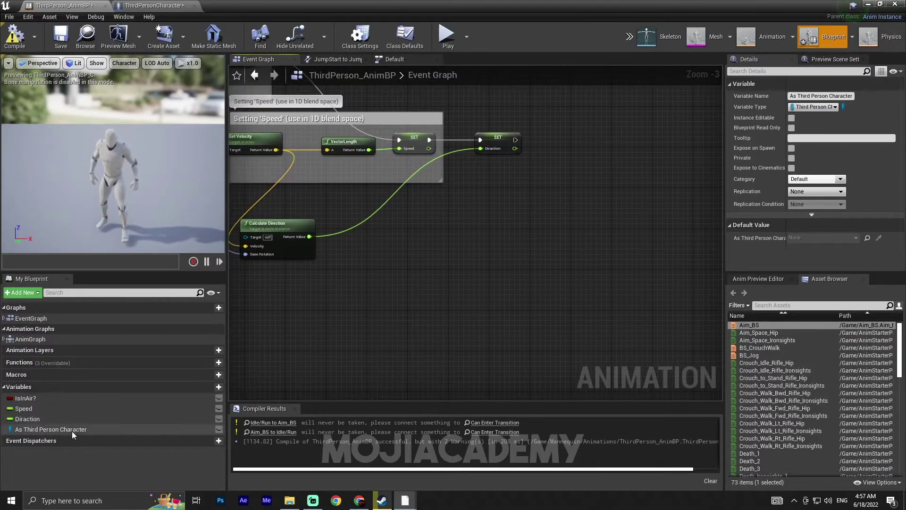
right_drag(285, 336, 466, 323)
scroll(466, 323, up, 2)
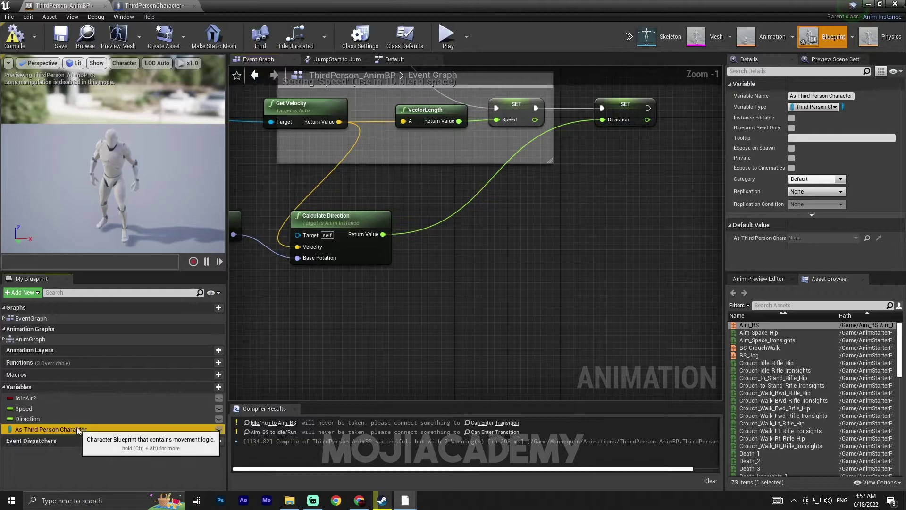
drag(48, 429, 486, 241)
right_drag(545, 218, 392, 286)
drag(47, 429, 330, 311)
click(352, 315)
scroll(397, 335, up, 1)
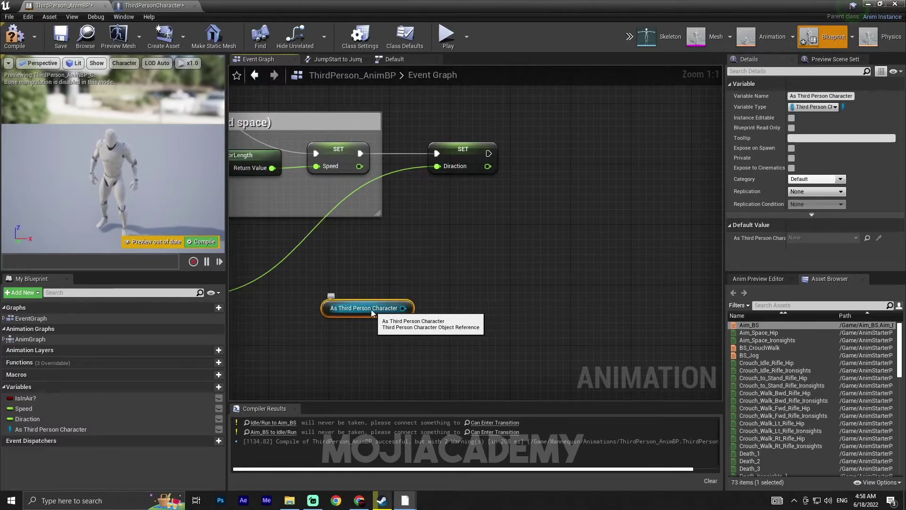
Convert the As Third Person Character getter to a validated Get and connect it to the Diraction SET node's execution output
right_click(324, 308)
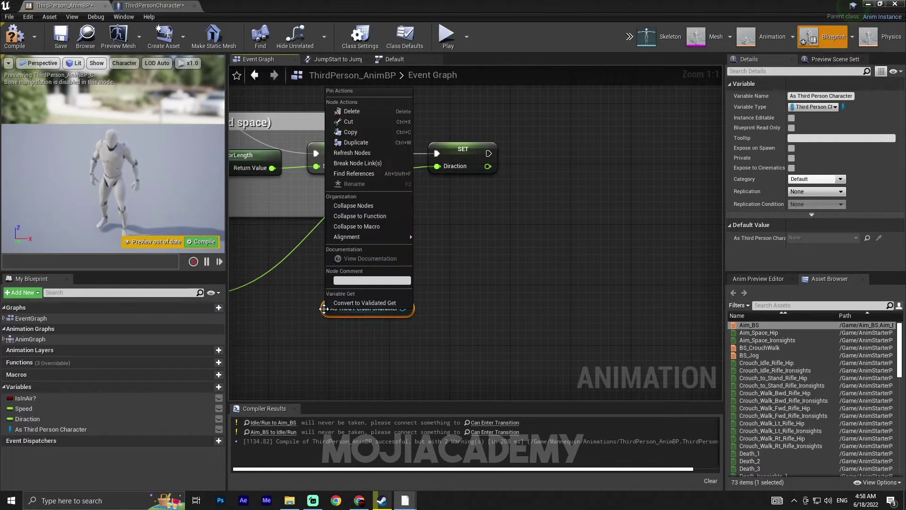
click(330, 304)
drag(361, 324, 604, 174)
right_drag(521, 214, 383, 297)
drag(467, 251, 444, 235)
drag(347, 238, 411, 237)
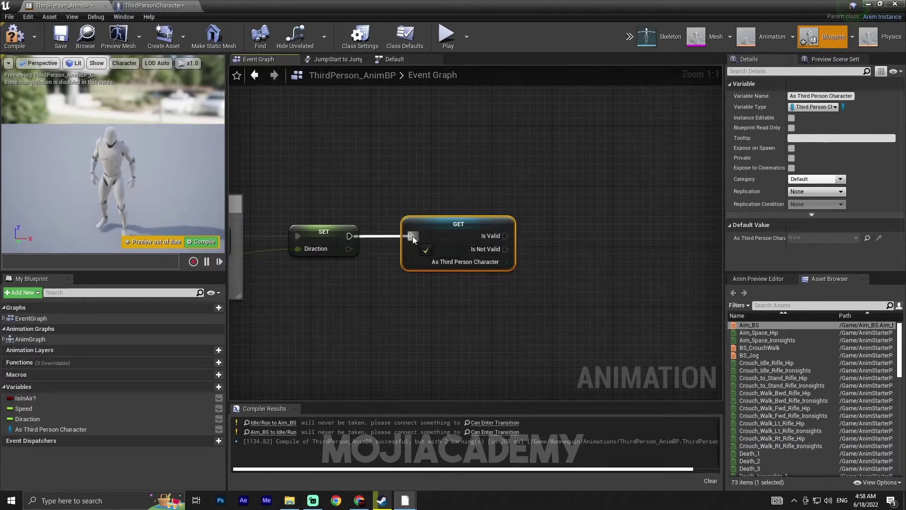
Review the Event Graph chain from the speed calculation through the Diraction SET node to the validated Get
right_drag(613, 226, 465, 208)
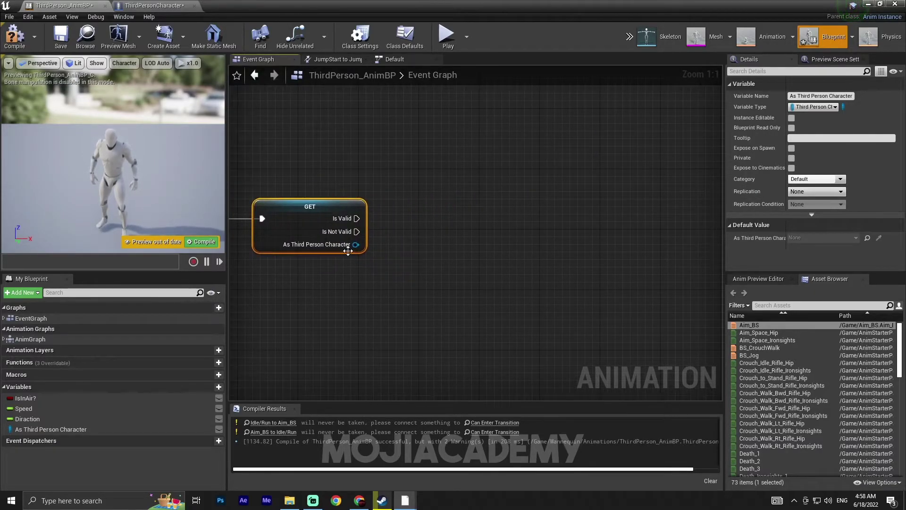
mouse_move(300, 249)
right_down()
mouse_move(370, 239)
mouse_move(298, 231)
right_up()
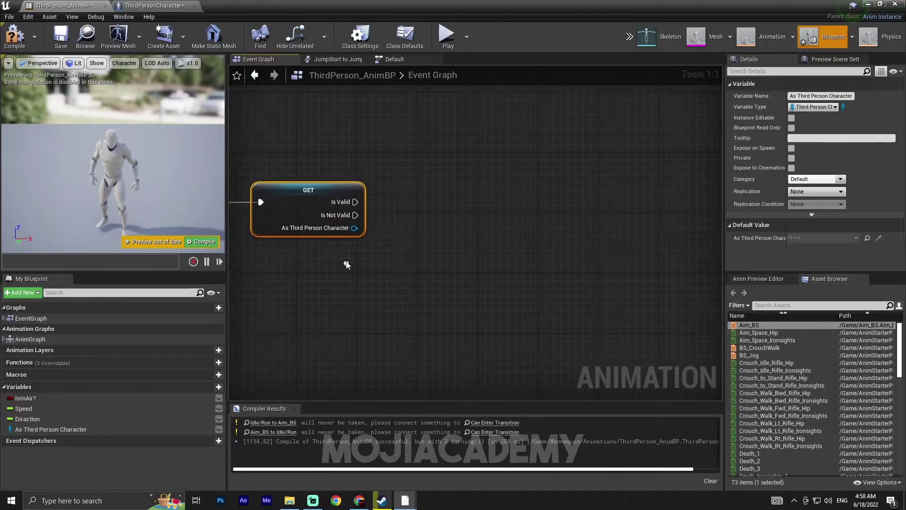
right_drag(278, 273, 533, 288)
scroll(536, 271, down, 2)
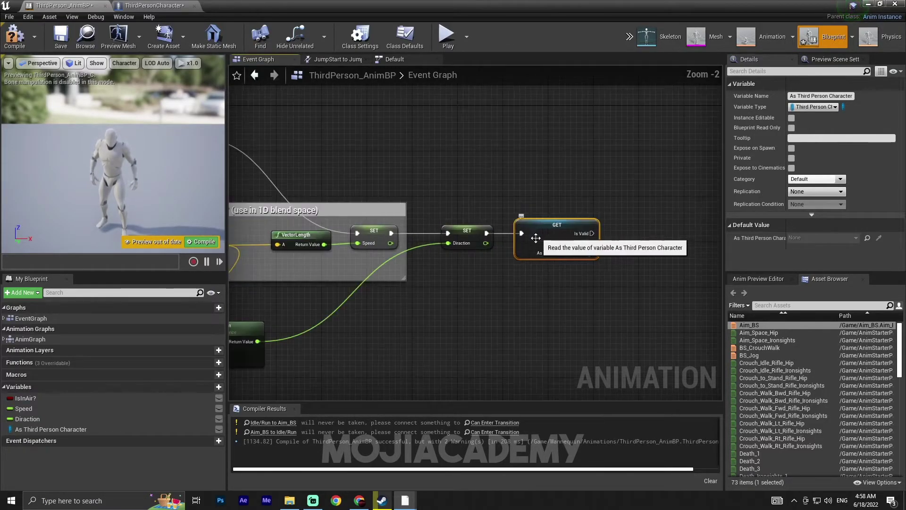
right_drag(405, 297, 720, 273)
right_drag(418, 227, 230, 242)
right_drag(570, 259, 396, 261)
scroll(488, 256, up, 2)
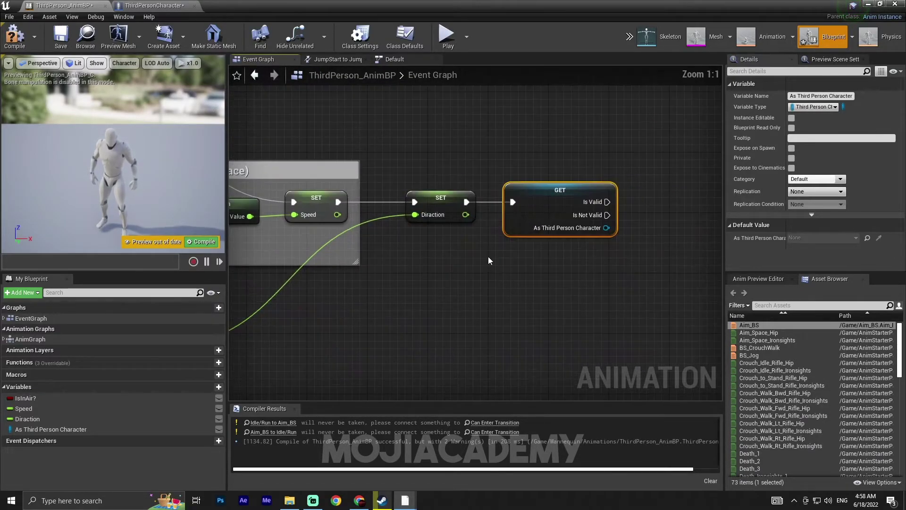
right_drag(488, 256, 326, 270)
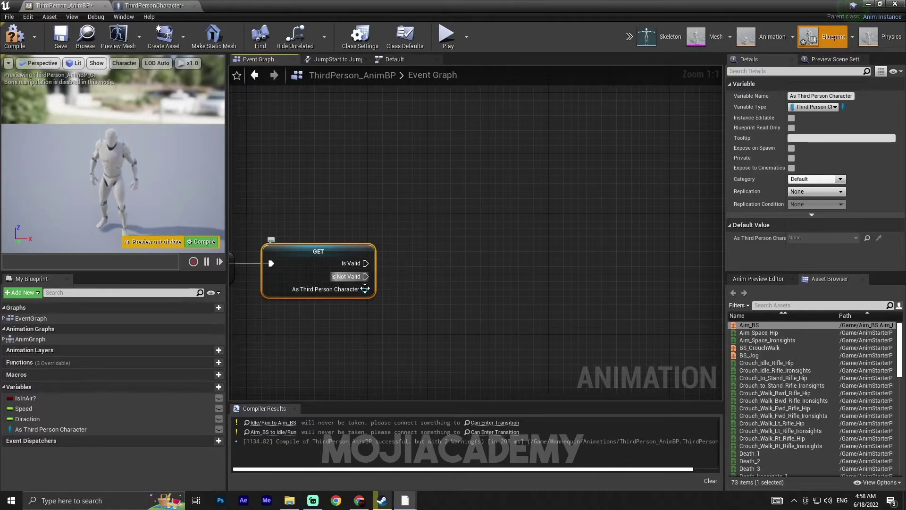
drag(364, 264, 504, 258)
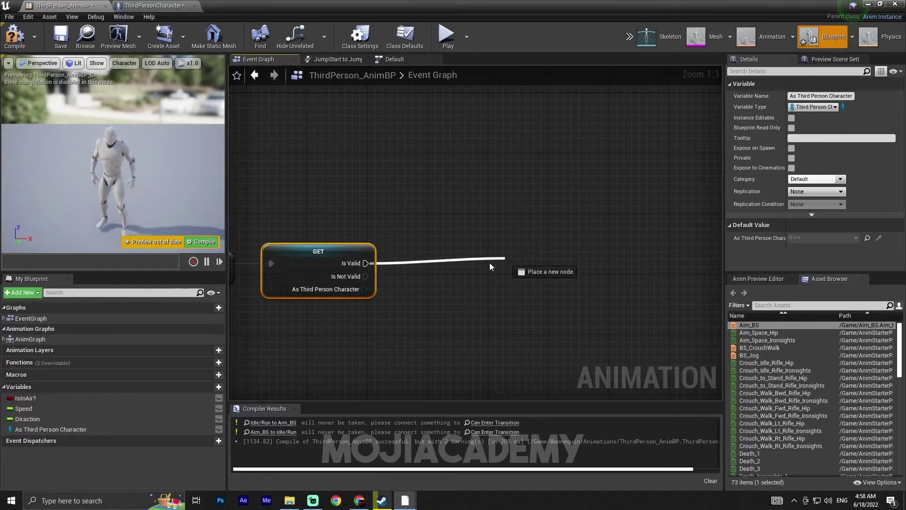
click(466, 263)
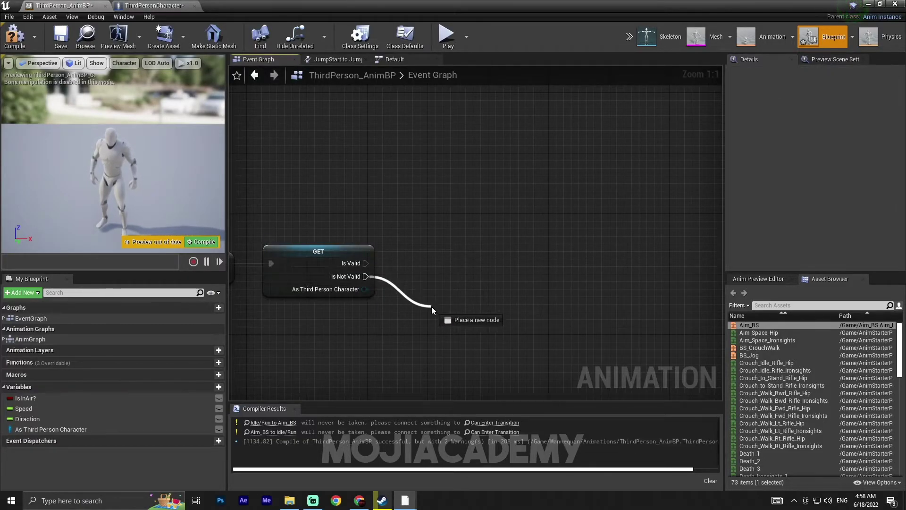
drag(432, 306, 431, 304)
click(416, 323)
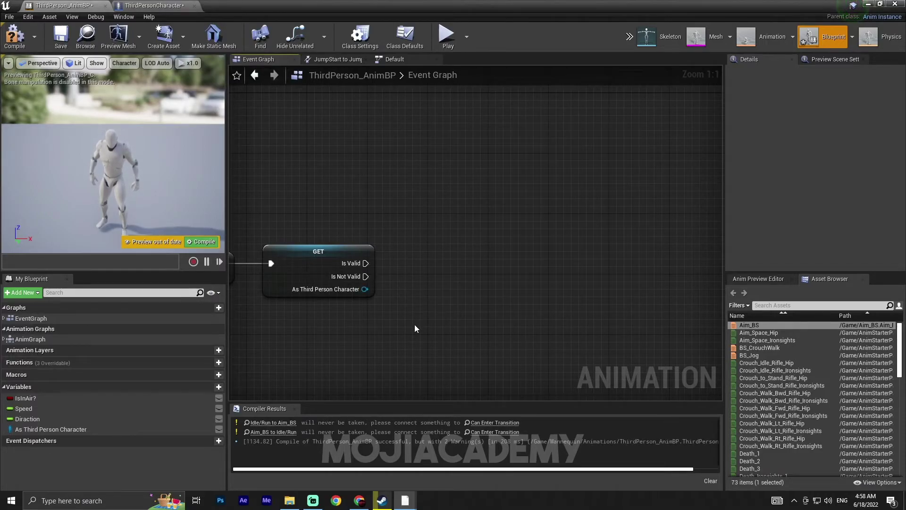
drag(365, 289, 418, 263)
click(403, 280)
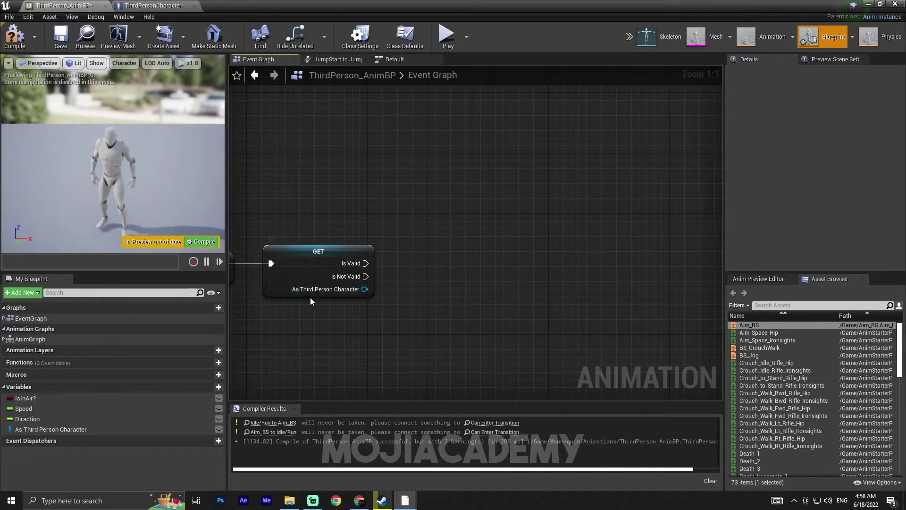
Add a Get Enter Aim node from the validated Get's As Third Person Character output and place it just below
drag(364, 289, 439, 330)
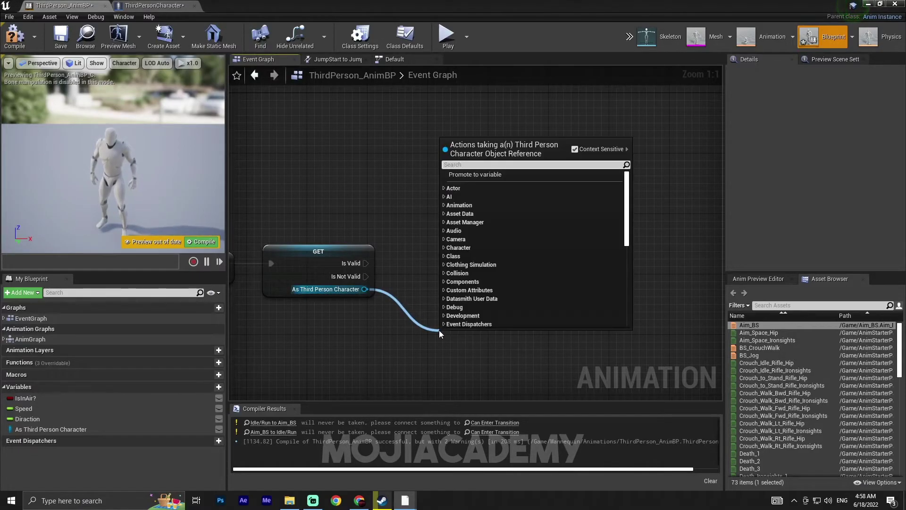
text(get enter)
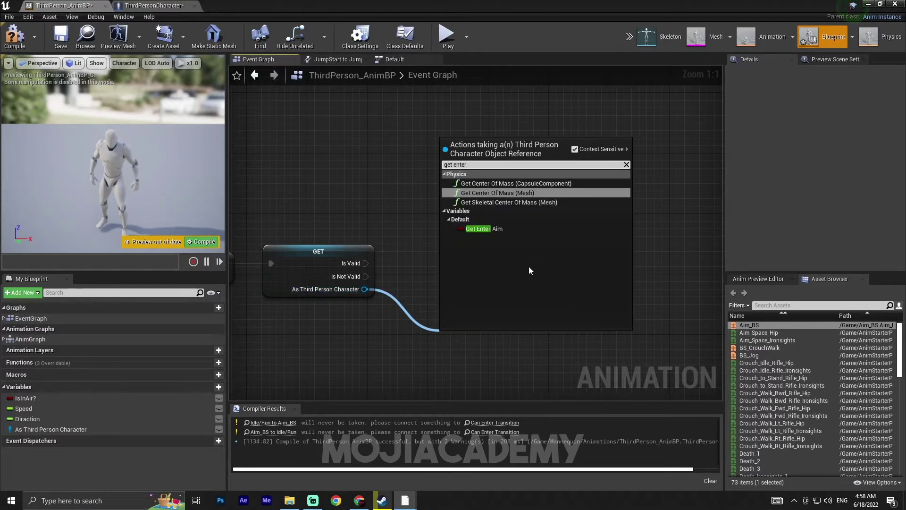
click(487, 229)
drag(476, 330, 423, 315)
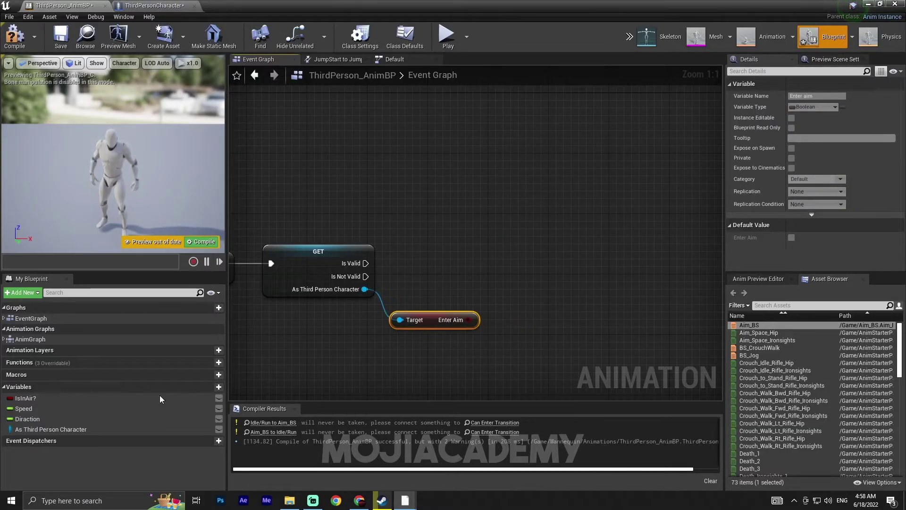
Promote the Enter Aim getter's output to a new variable with its own SET node in ThirdPerson_AnimBP
right_drag(479, 258, 396, 253)
drag(385, 313, 398, 297)
click(452, 324)
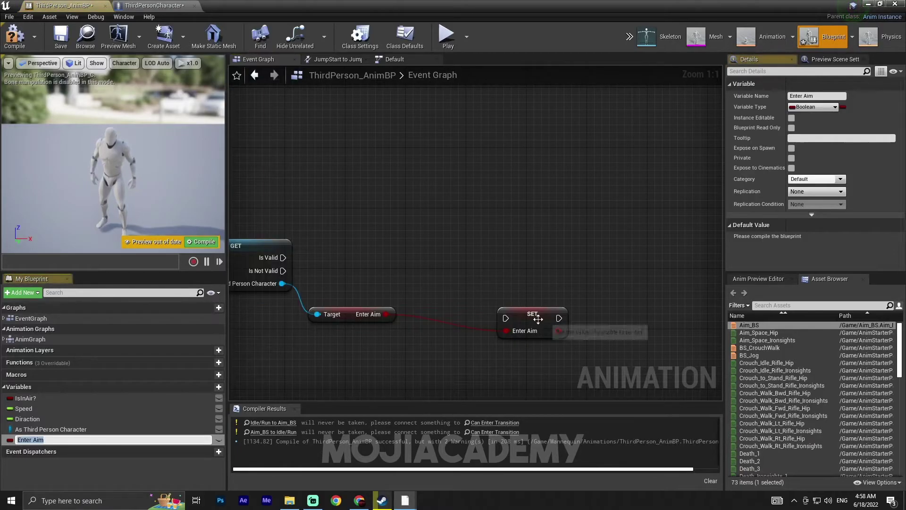
Place the Enter Aim SET node beside the validated Get, connect it to Is Valid, and compile the blueprint
drag(347, 253, 348, 252)
drag(378, 250, 408, 257)
click(10, 41)
click(10, 42)
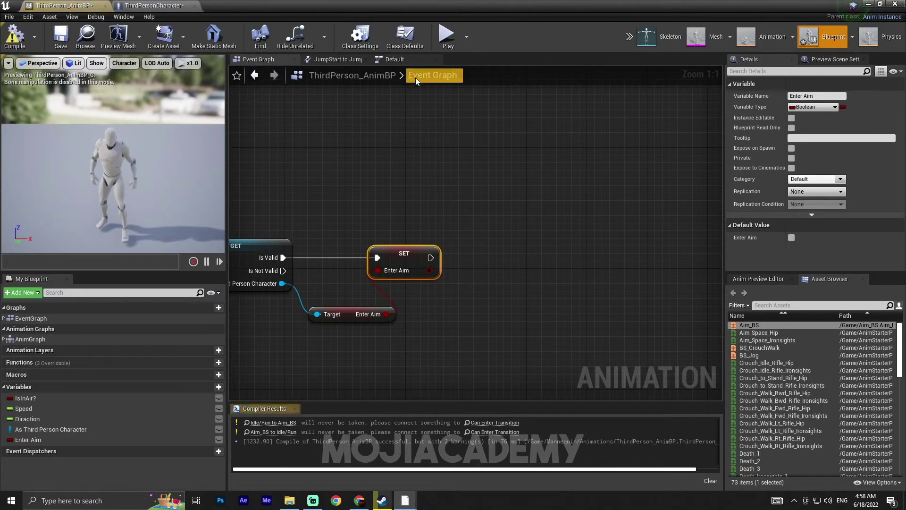
In the Default state machine's Idle/Run to Aim_BS rule, connect an Enter Aim getter to Can Enter Transition and compile
click(396, 60)
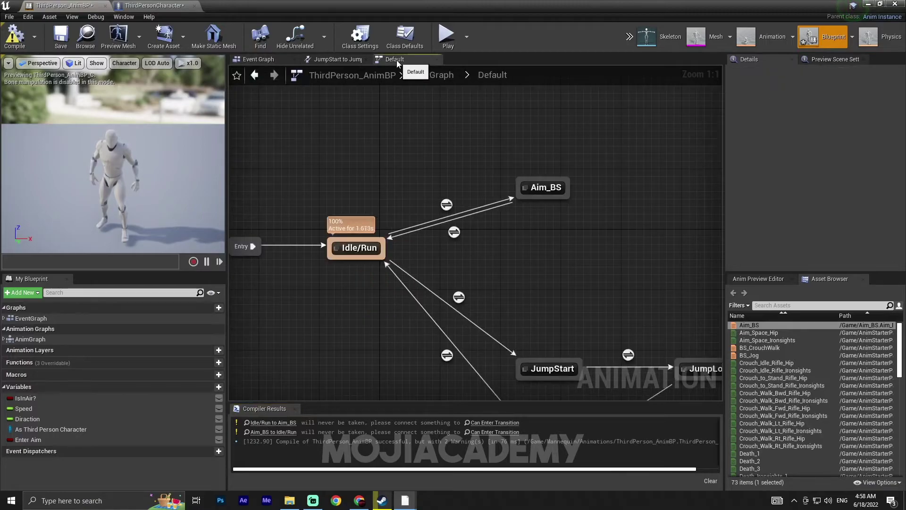
click(446, 205)
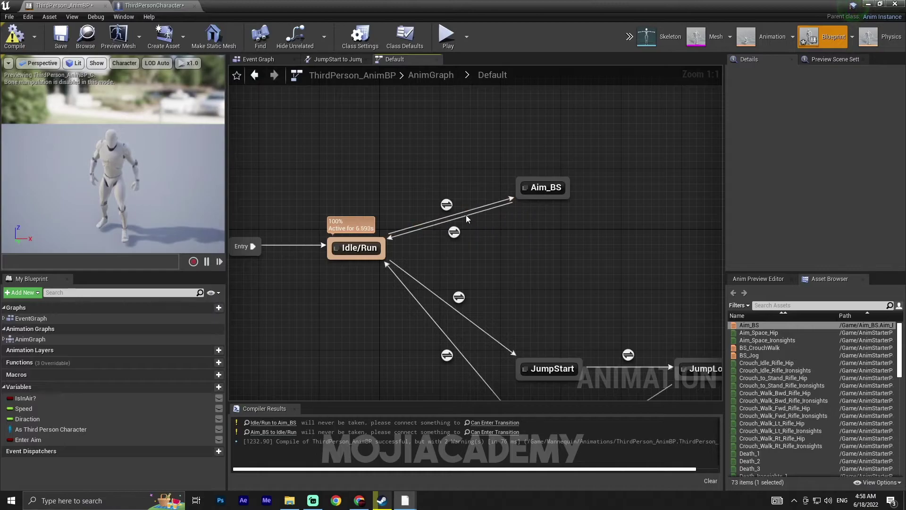
double_click(448, 206)
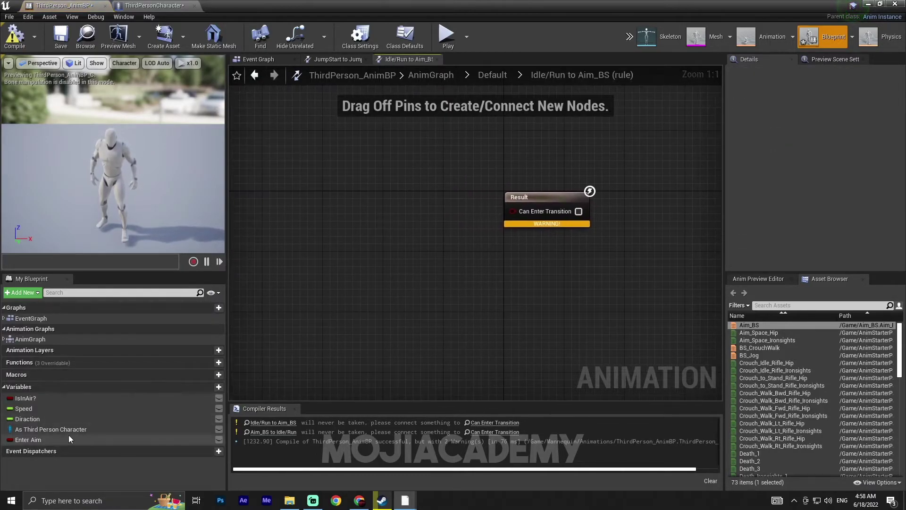
drag(28, 439, 538, 215)
click(373, 267)
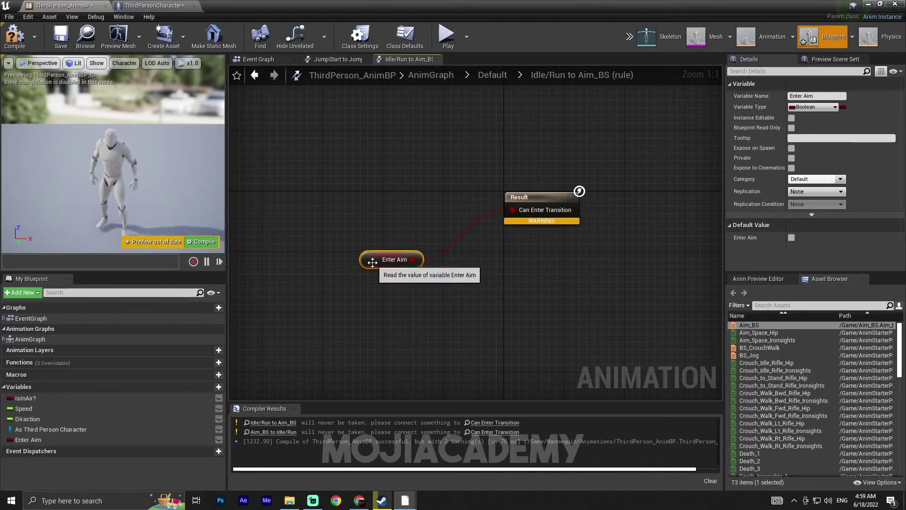
drag(369, 265, 384, 212)
key(F7)
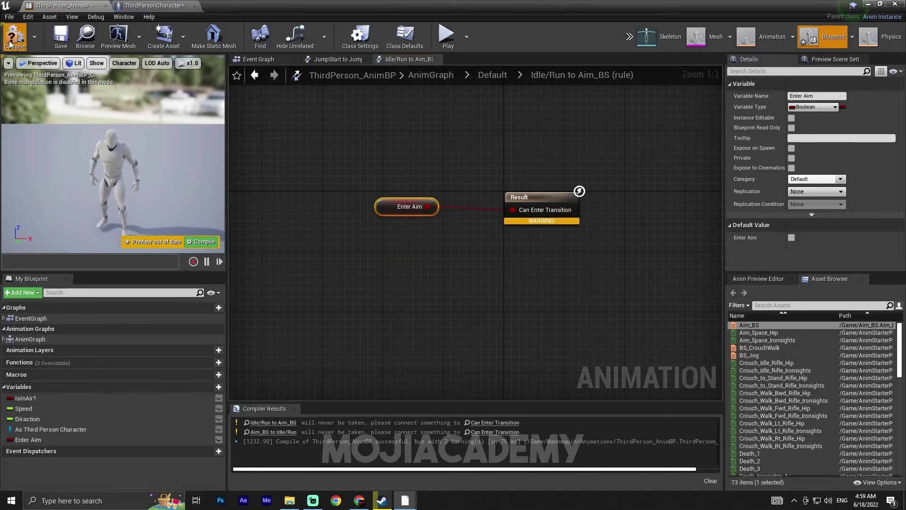
Open the Aim_BS to Idle/Run transition rule and place a Get Enter Aim node in it
click(500, 78)
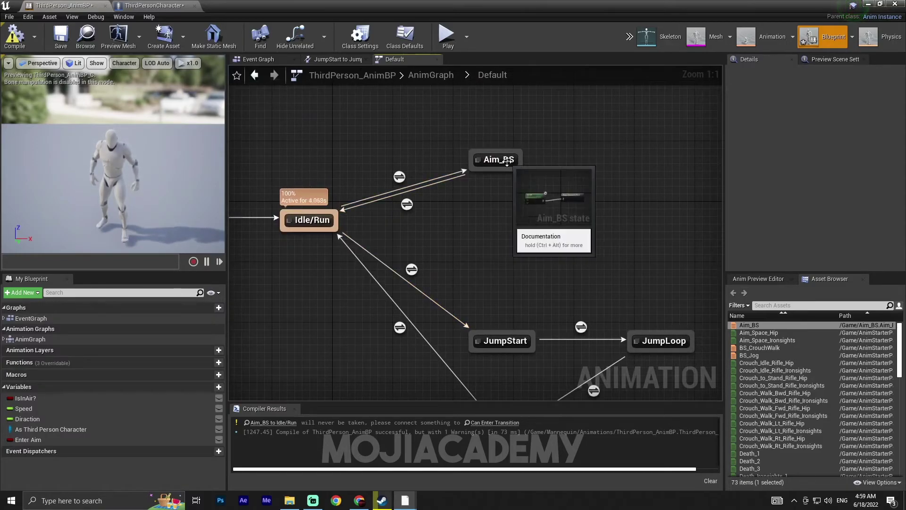
click(409, 205)
double_click(409, 206)
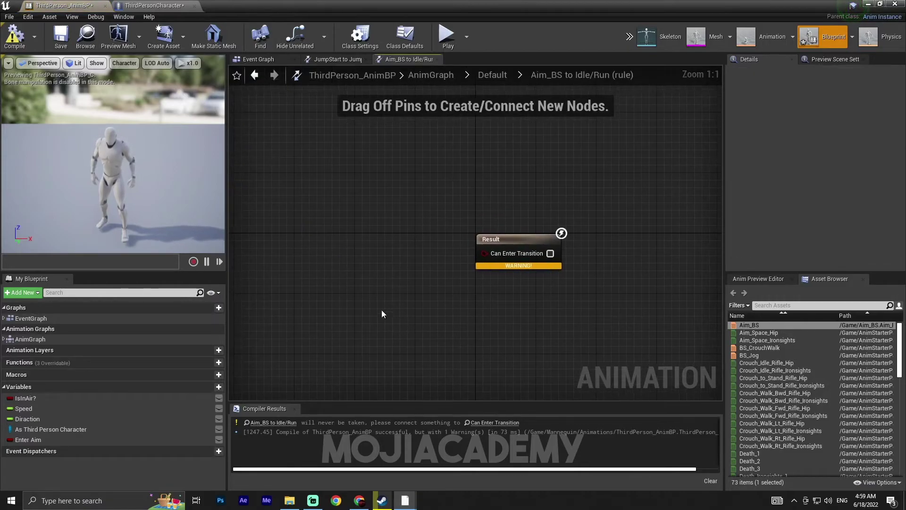
drag(35, 443, 341, 289)
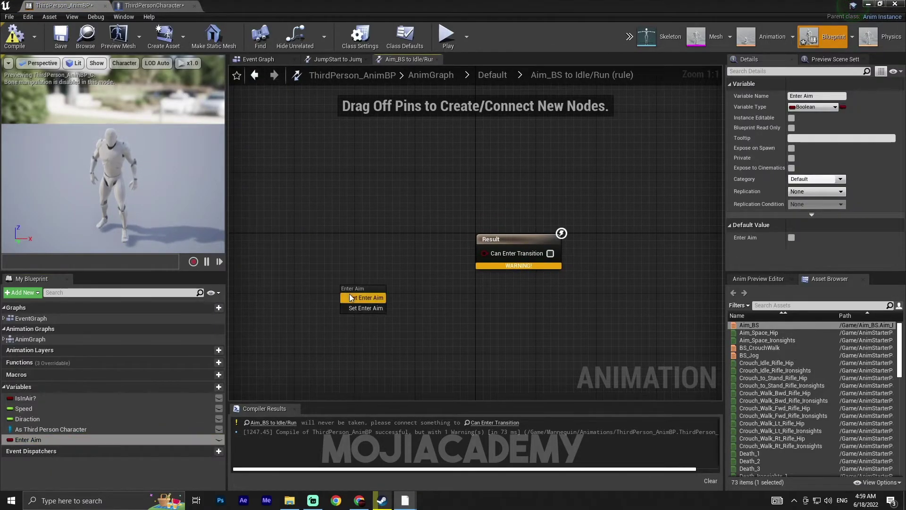
click(349, 294)
Route Enter Aim through a NOT Boolean node into the rule's Can Enter Transition input and compile the blueprint
drag(397, 295, 358, 330)
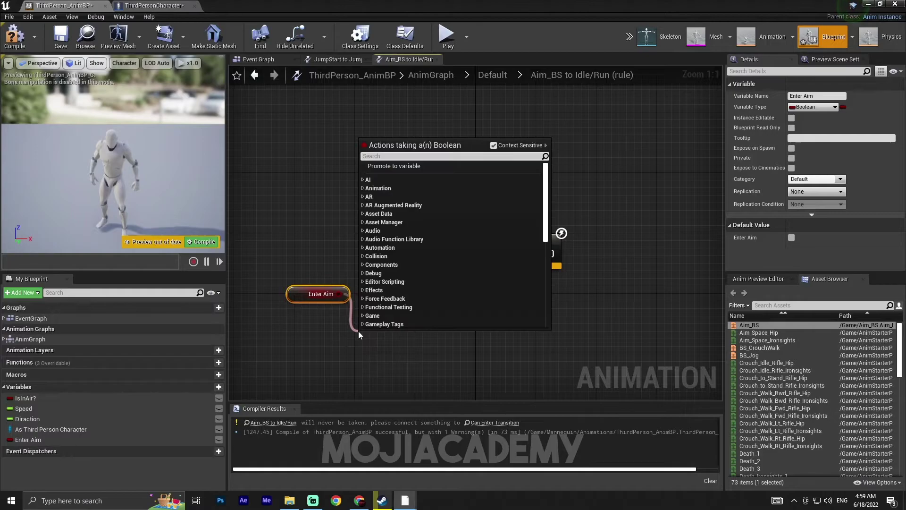
text(not)
click(408, 183)
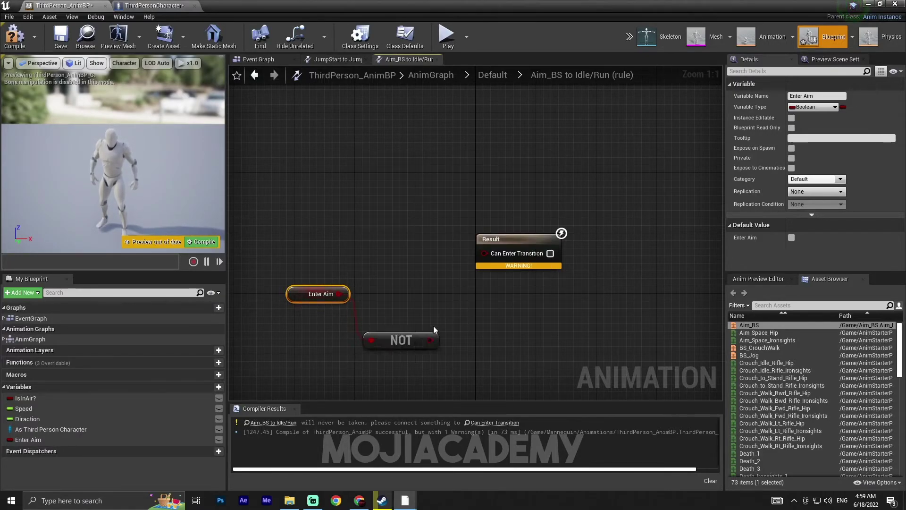
drag(483, 268, 484, 253)
click(15, 35)
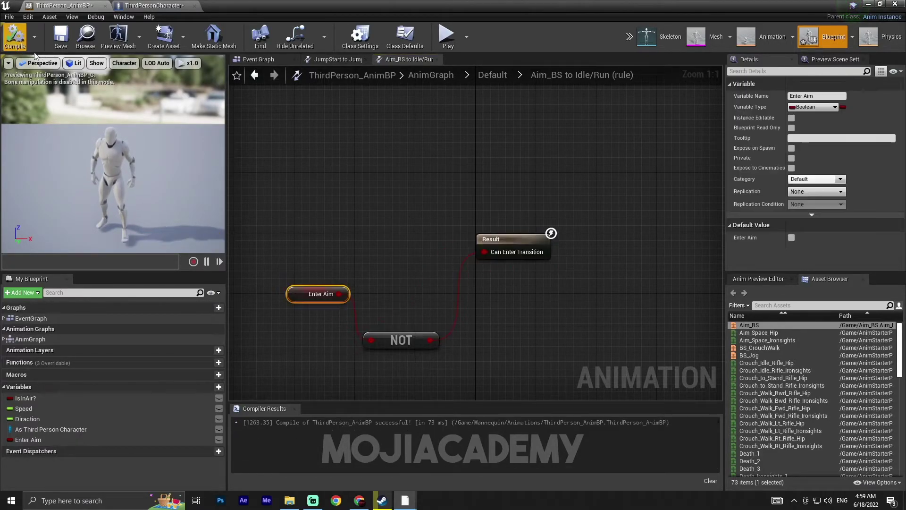
Return to the level editor and play the level to test the character while walking forward, then stop the session
click(491, 75)
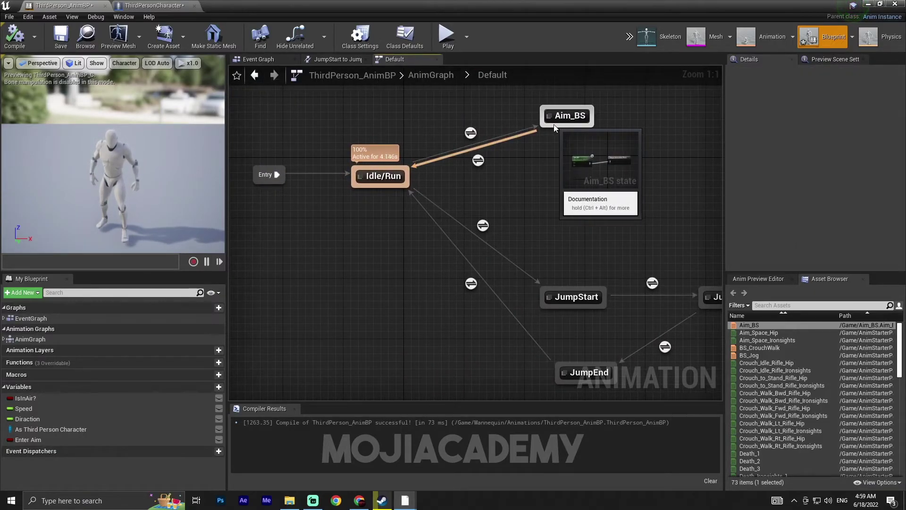
right_drag(533, 178, 456, 228)
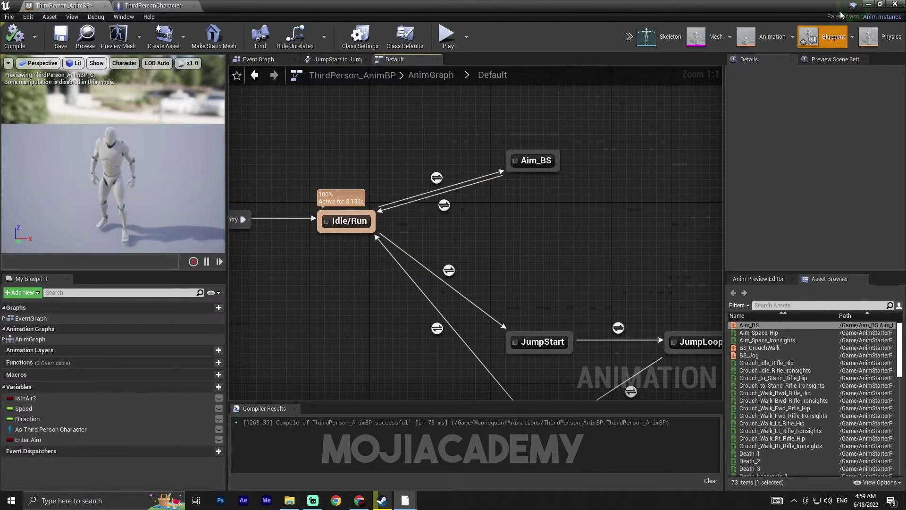
click(869, 5)
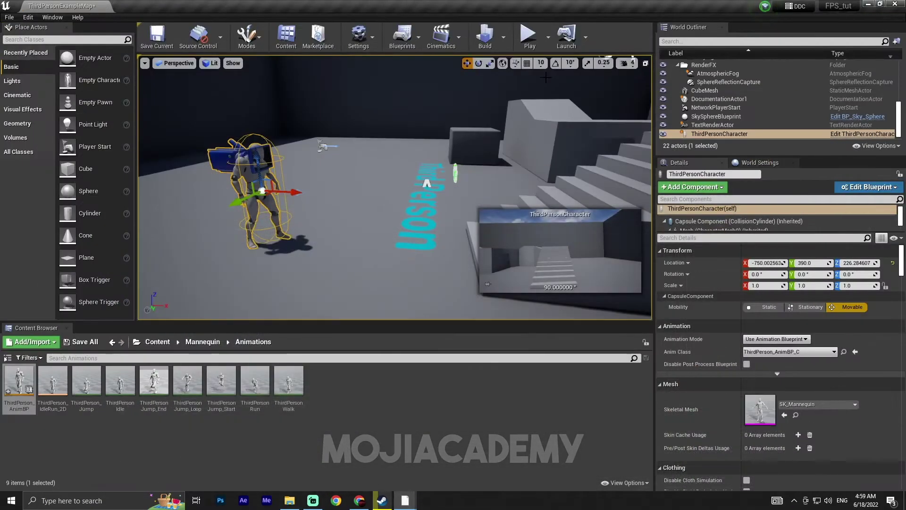
click(514, 99)
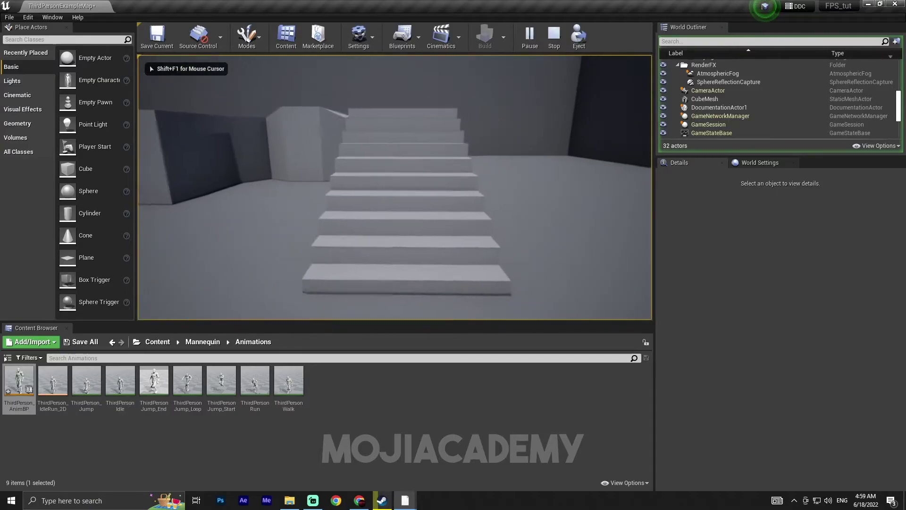
key(w)
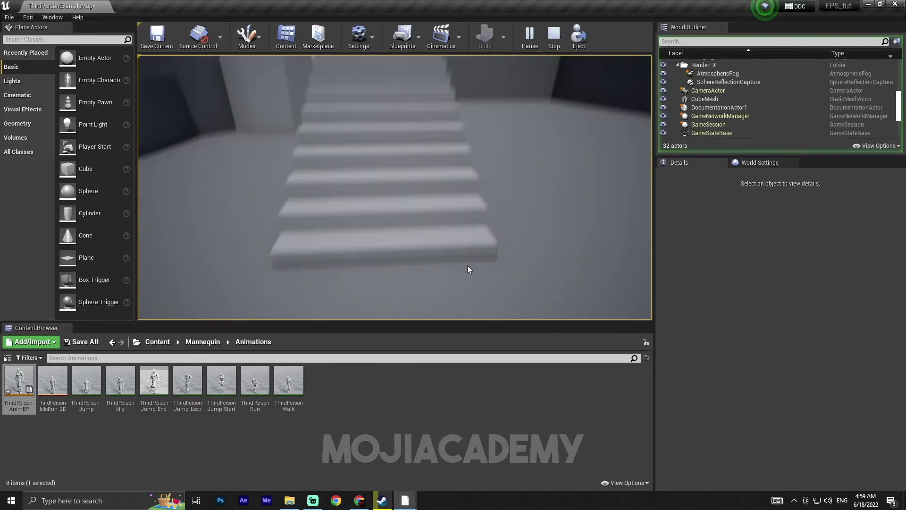
key(Escape)
click(382, 500)
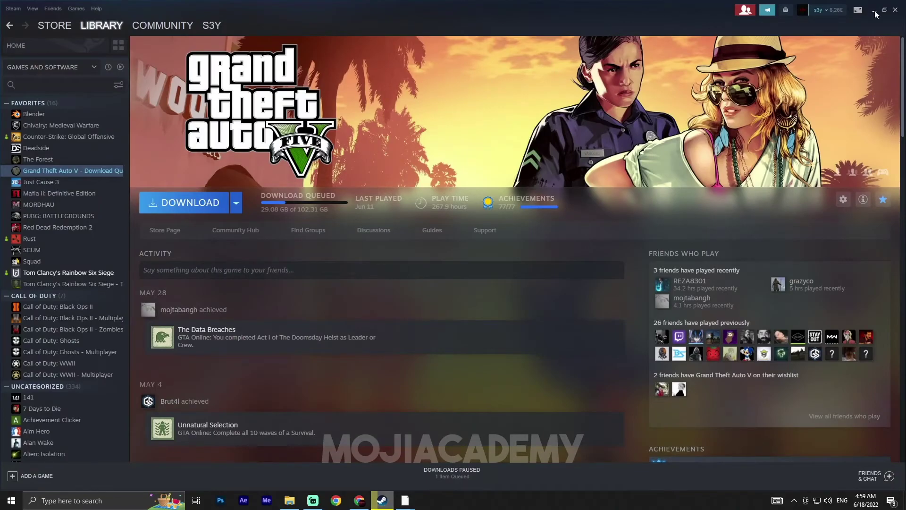
click(875, 12)
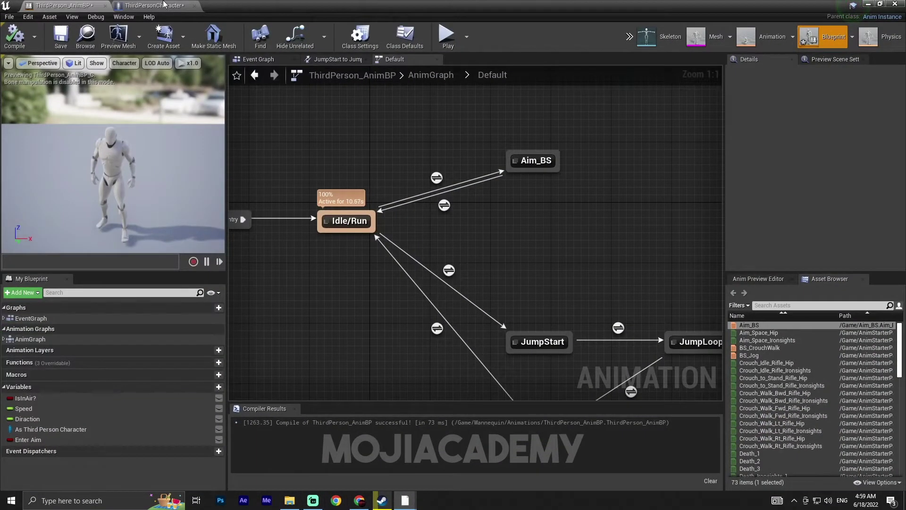
In ThirdPersonCharacter's Event Graph, disconnect the key 1 event's Pressed and Released outputs from both Set Enter Aim nodes
click(155, 6)
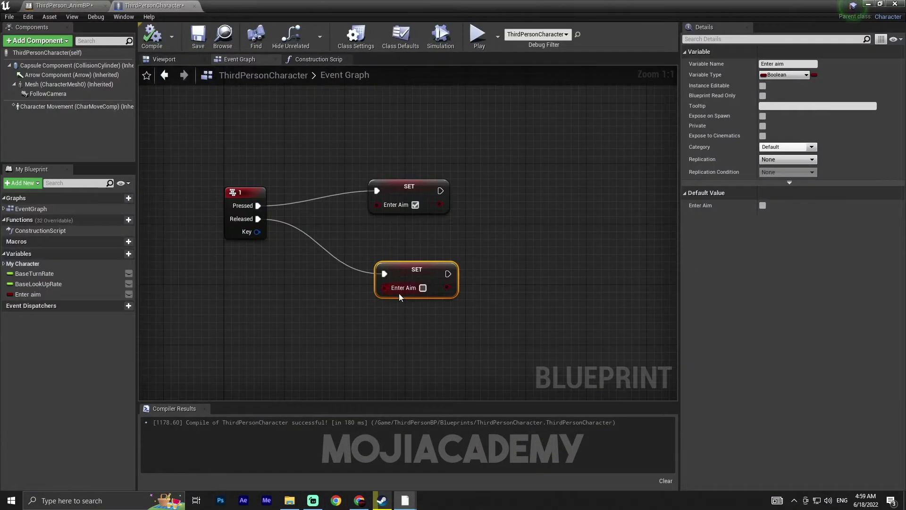
drag(449, 184, 315, 279)
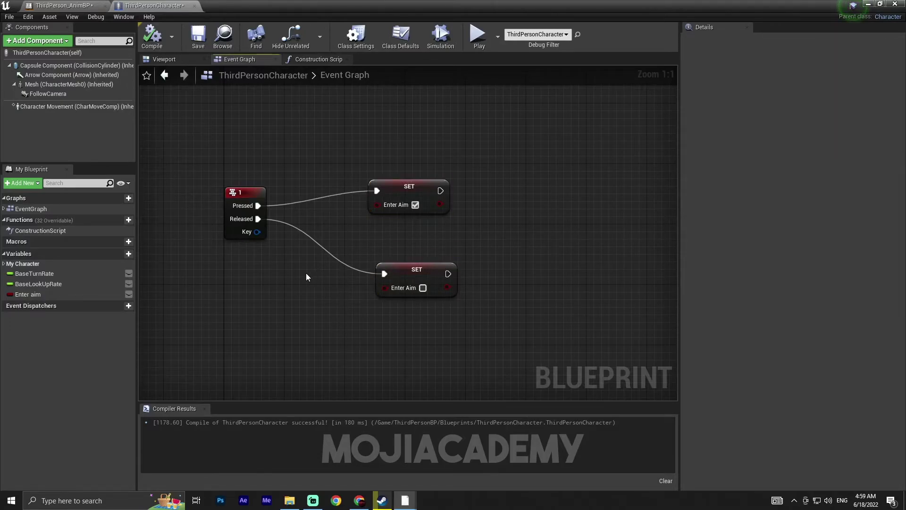
alt+click(335, 260)
alt+click(334, 197)
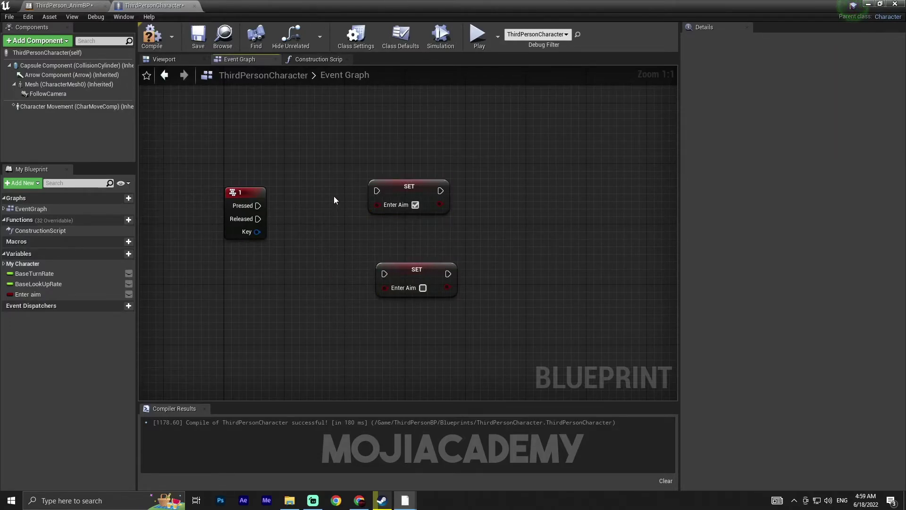
Add a Flip Flop after key 1's Pressed output, wire A to the checked and B to the unchecked Set Enter Aim node, and compile
right_drag(334, 201, 440, 195)
click(359, 197)
drag(360, 196, 293, 197)
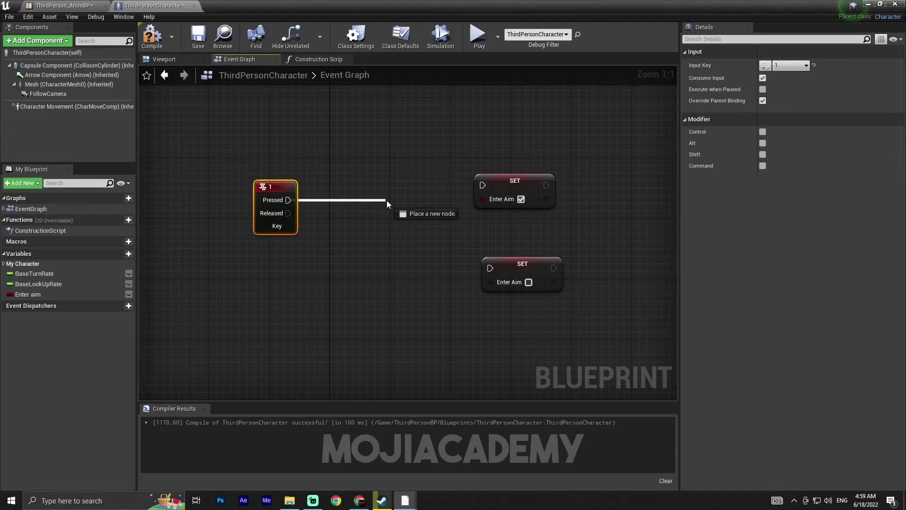
drag(386, 200, 386, 200)
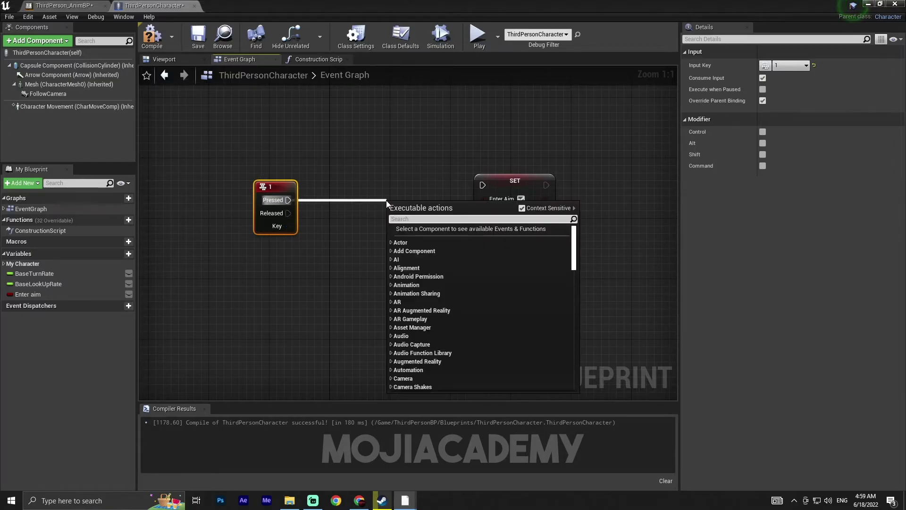
text(flip)
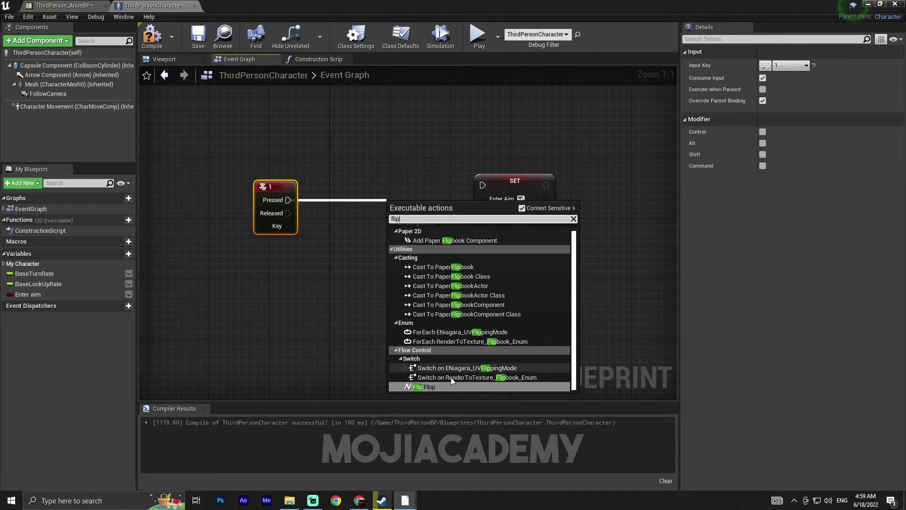
click(446, 386)
drag(411, 206, 373, 192)
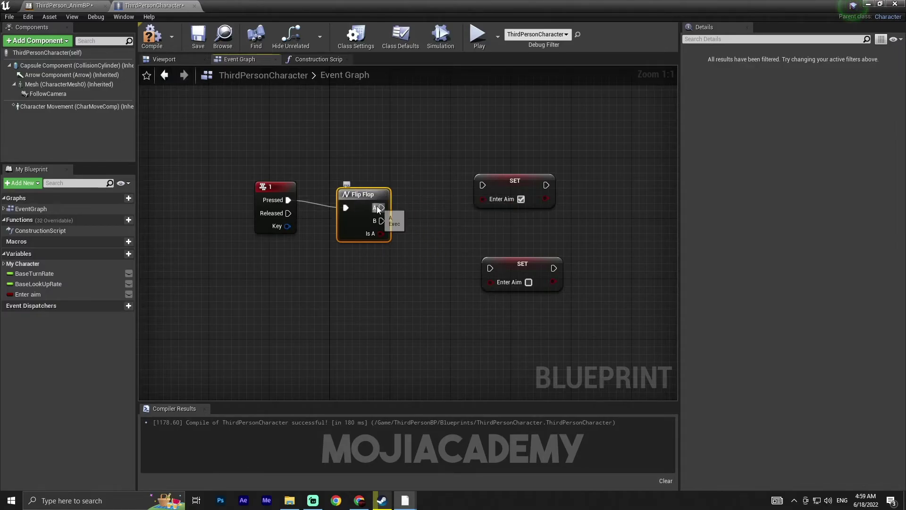
drag(481, 181, 482, 181)
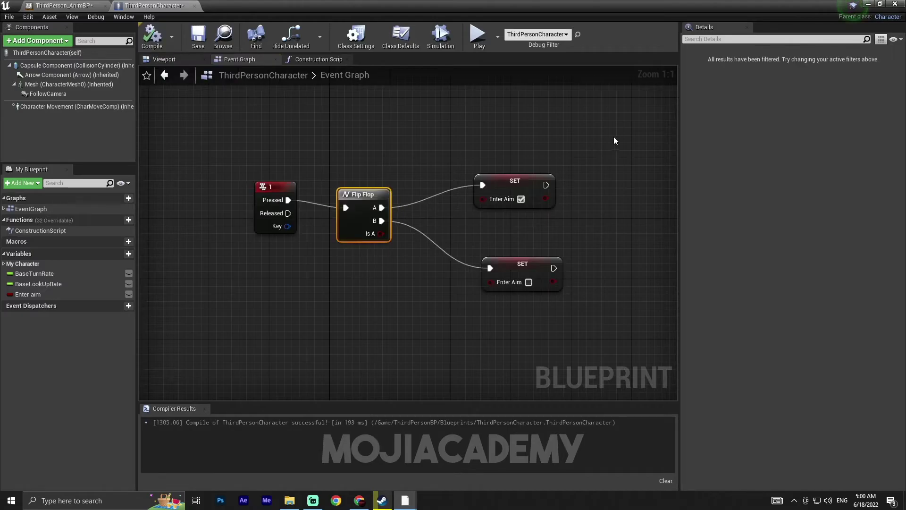
Play the level to test toggling the aim pose with key 1, then stop the session
click(869, 3)
click(530, 36)
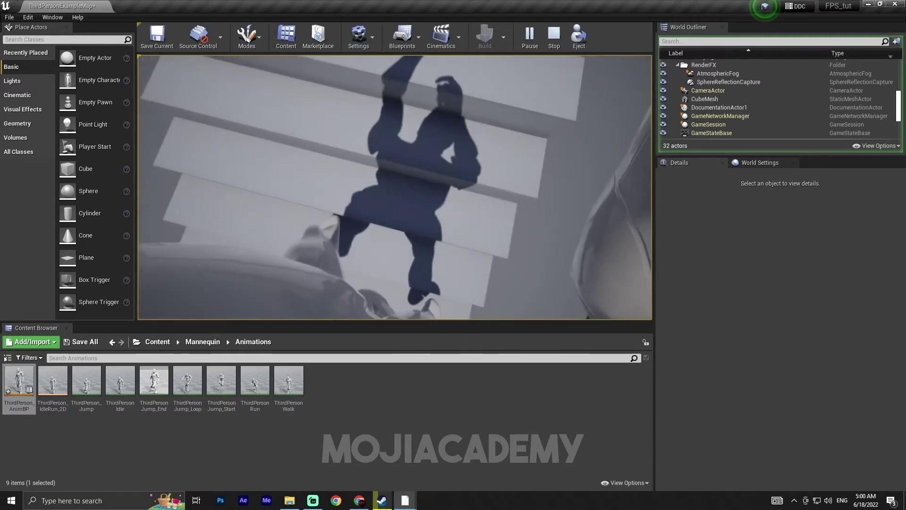
key(Escape)
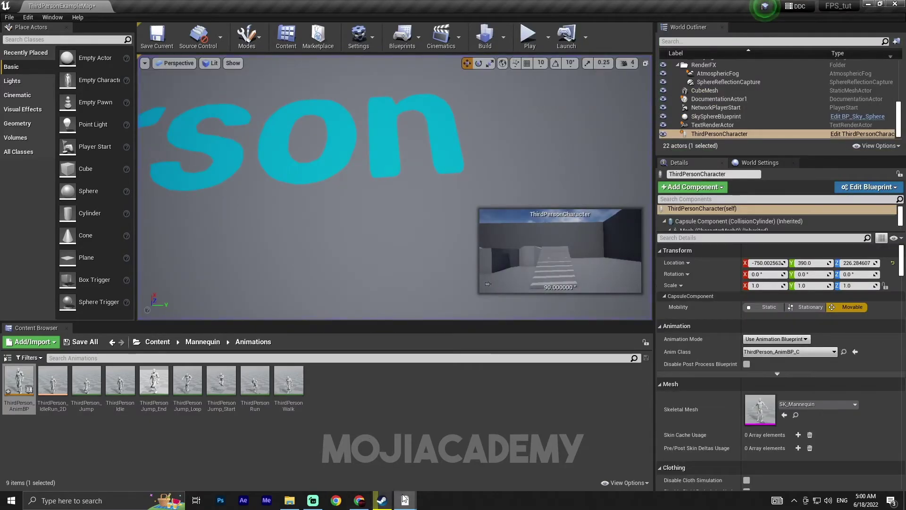
In ThirdPerson_AnimBP's Aim_BS state, connect the Speed and Direction variables to the matching Aim_BS blendspace inputs and compile
mouse_move(405, 498)
click(472, 458)
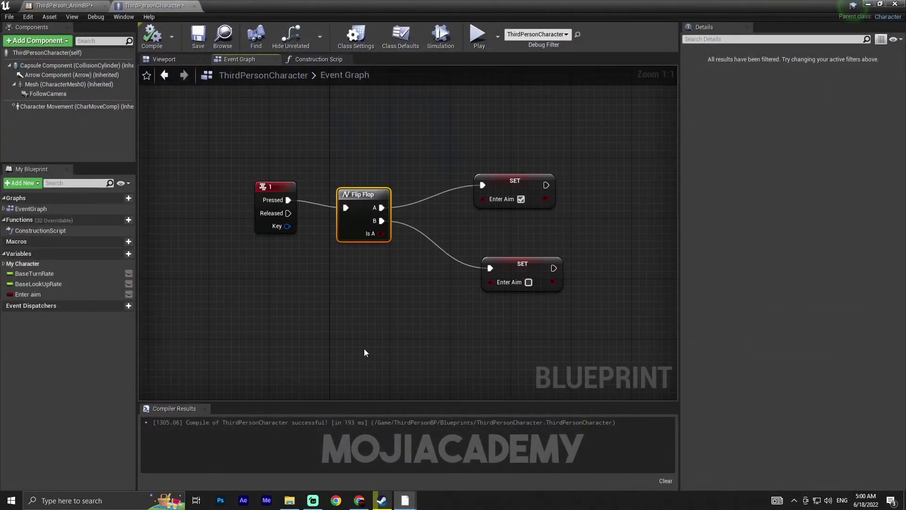
click(71, 6)
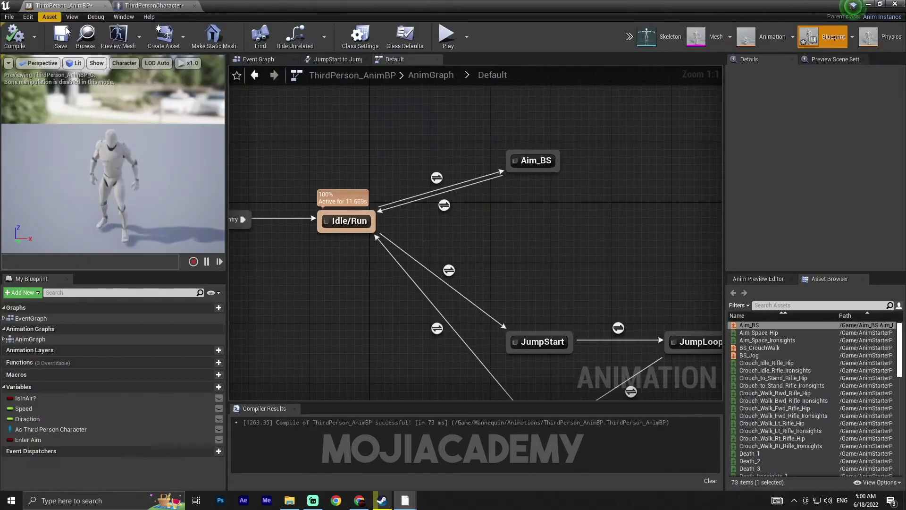
double_click(535, 163)
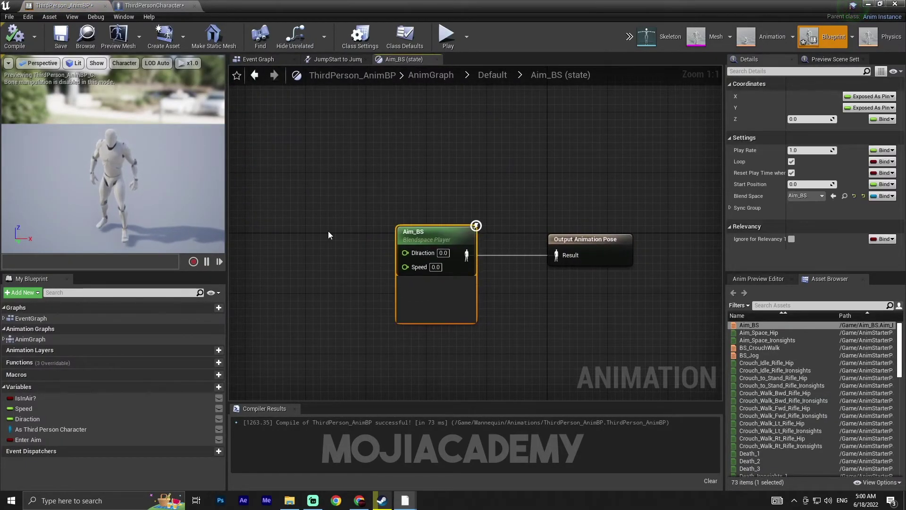
drag(44, 409, 369, 297)
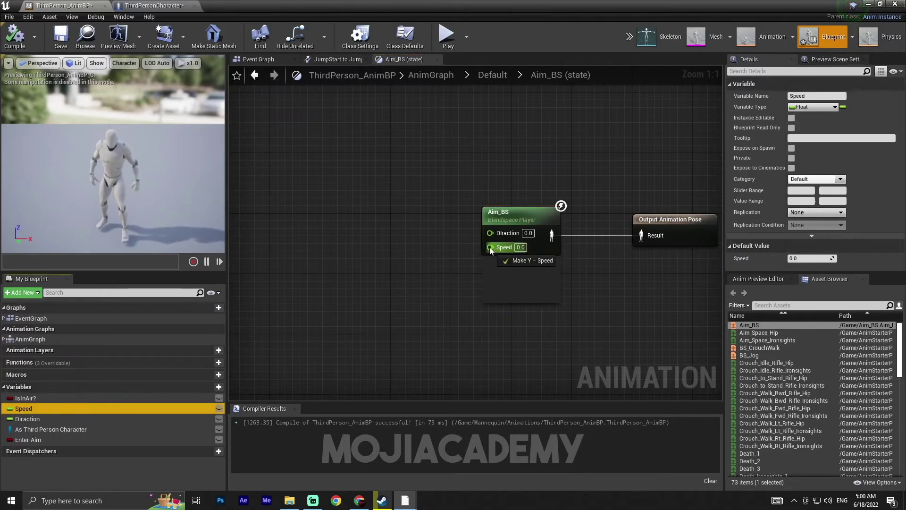
drag(491, 250, 493, 234)
click(428, 236)
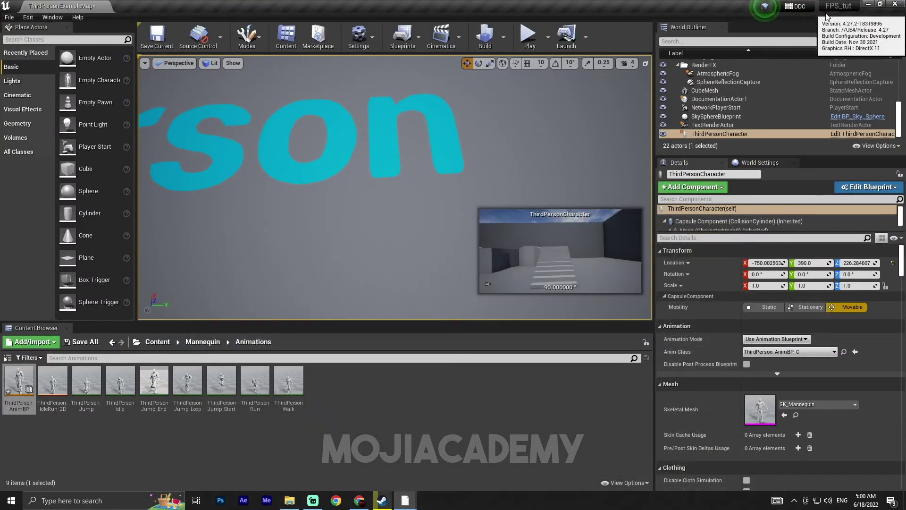
Play the level again to check the character's aim movement animation, then stop the session
click(529, 34)
click(495, 126)
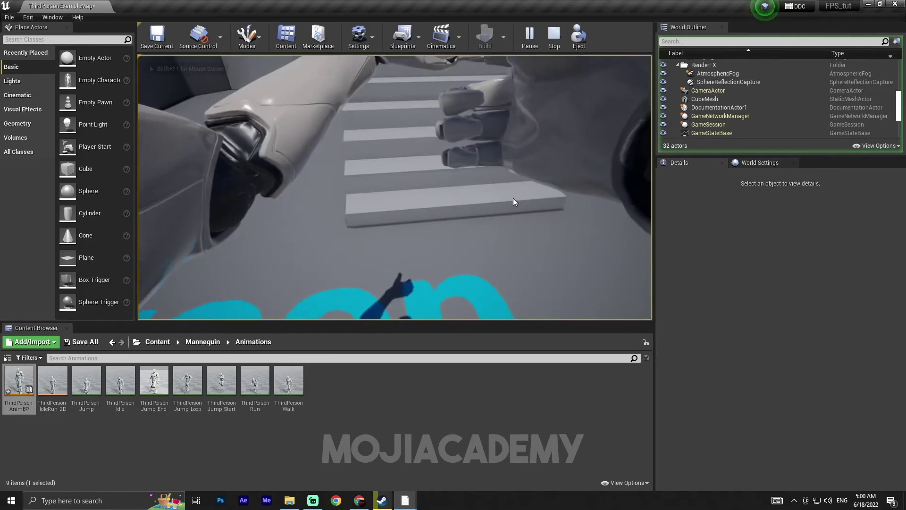
key(Escape)
Set Max Walk Speed to 150 on ThirdPersonCharacter's Character Movement component and compile the blueprint
click(411, 502)
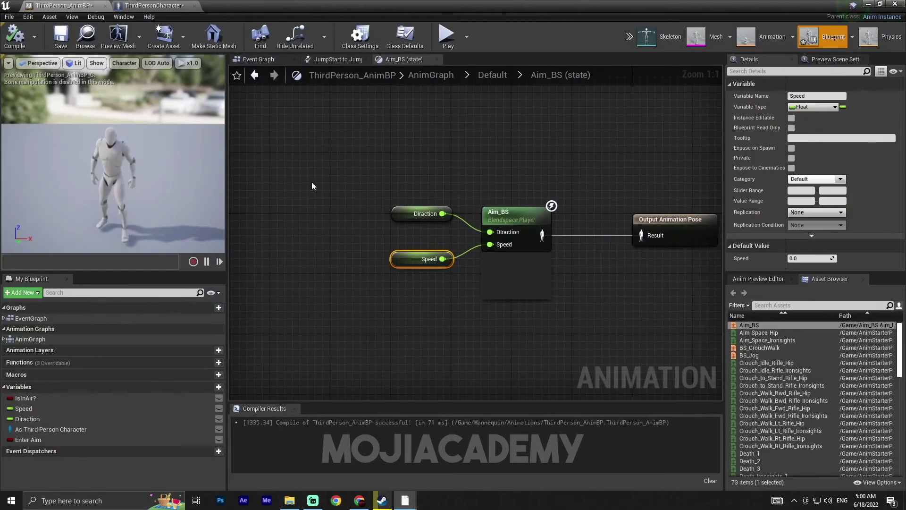
click(139, 6)
click(78, 106)
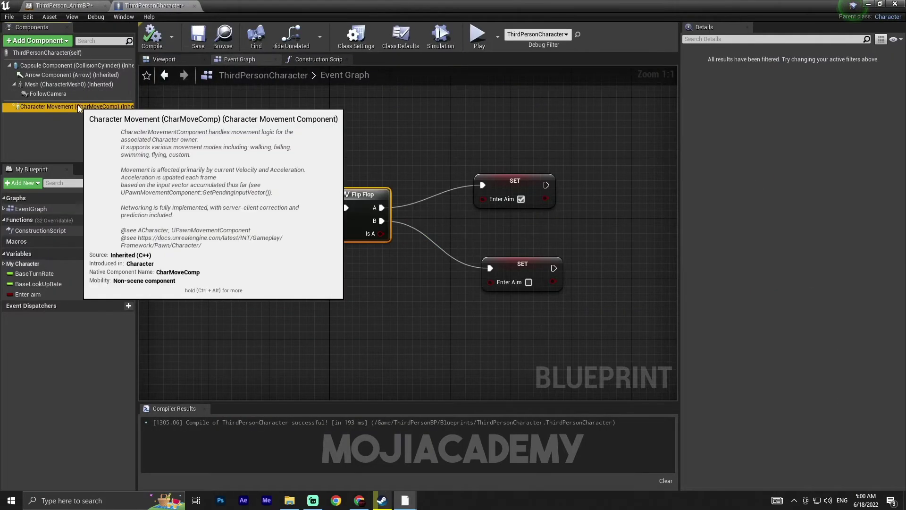
scroll(787, 313, down, 3)
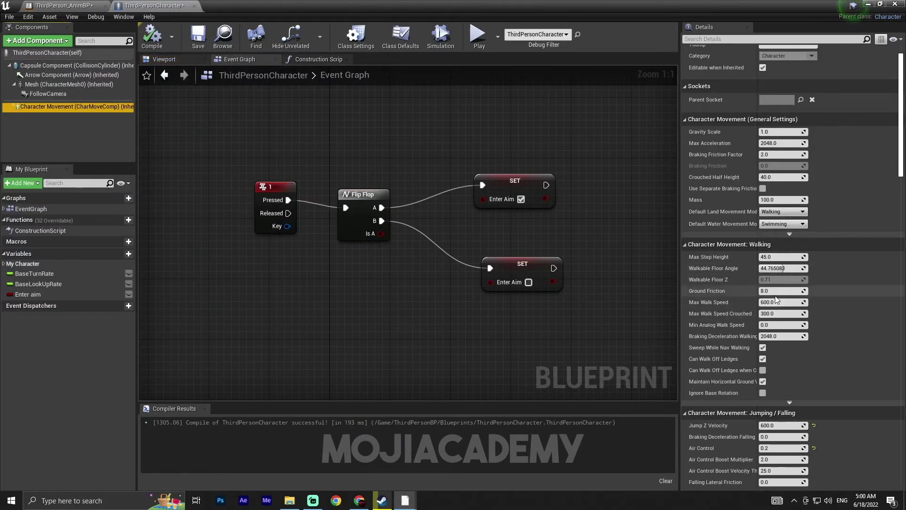
scroll(772, 297, down, 3)
scroll(762, 240, up, 2)
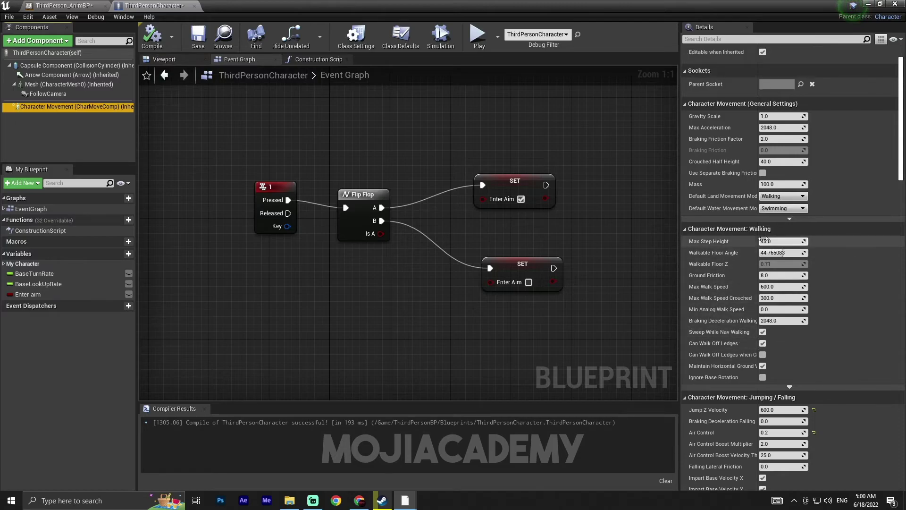
scroll(763, 239, down, 2)
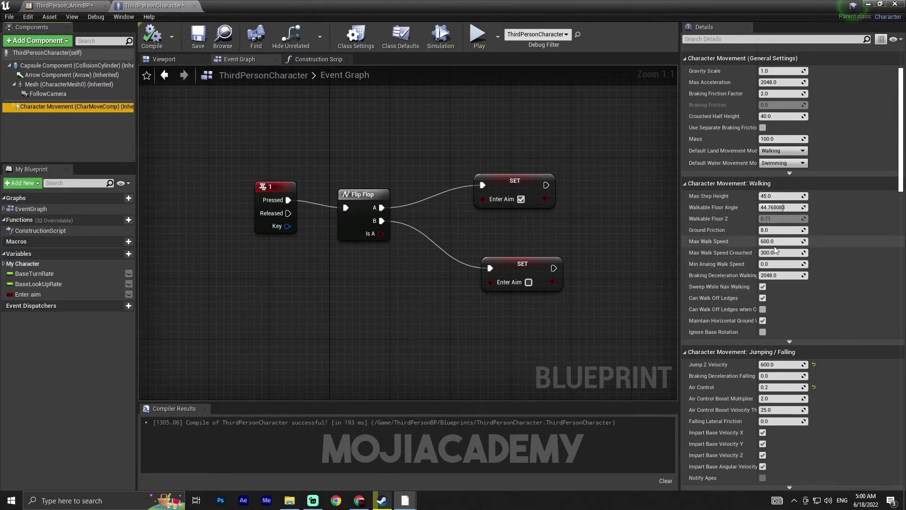
click(777, 242)
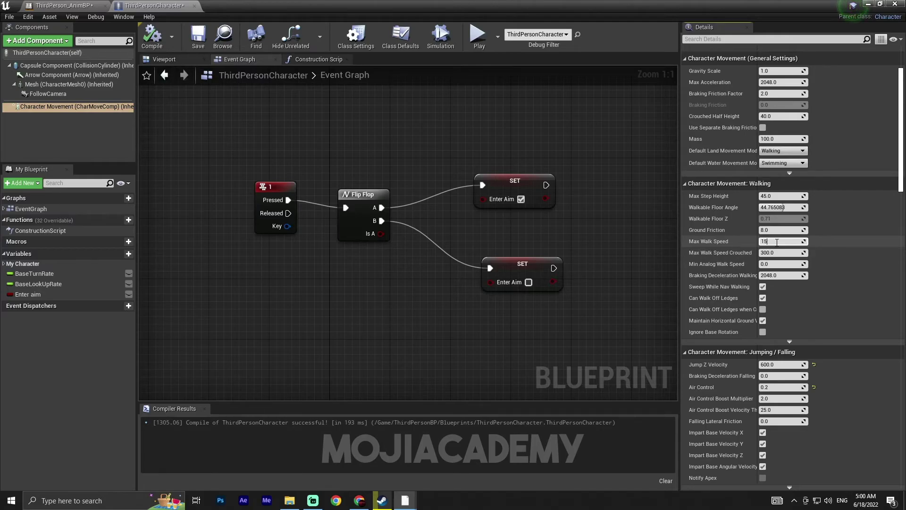
click(151, 48)
Play the level to test the new walk speed, including a jump and the aim pose, then stop the session
click(871, 5)
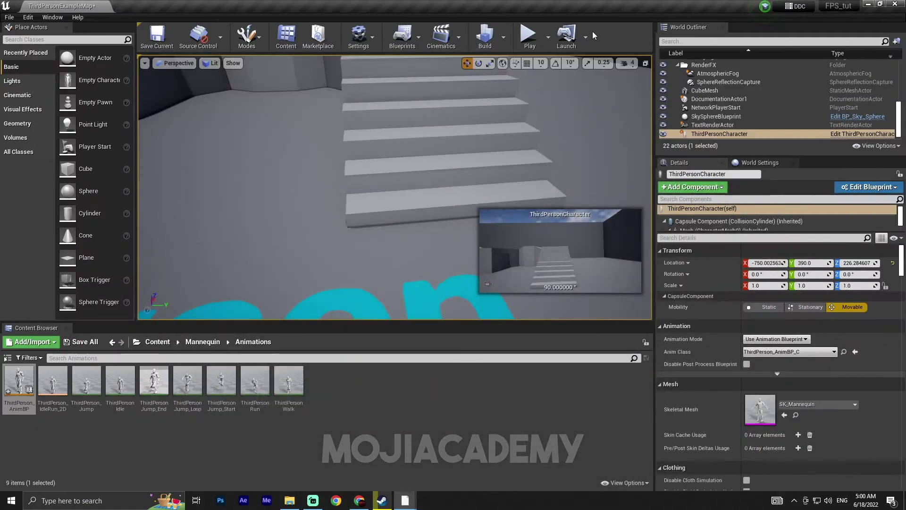
click(529, 38)
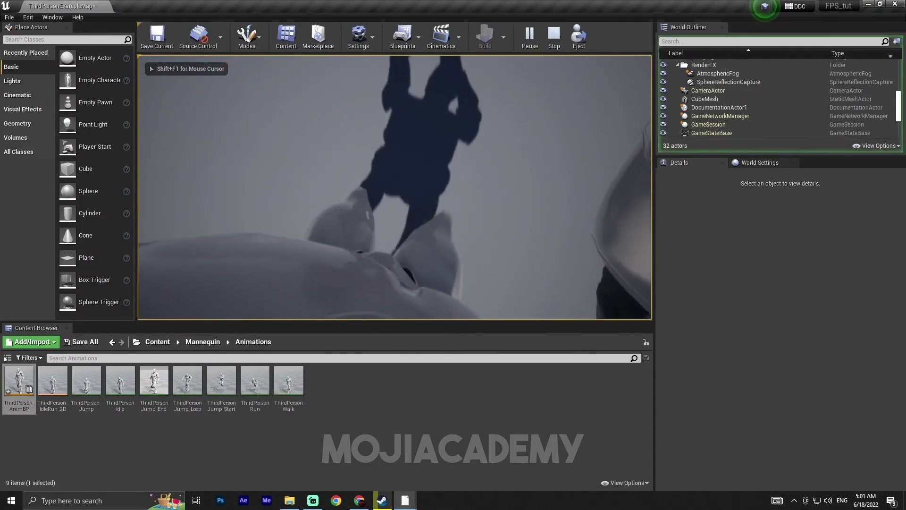
key(space)
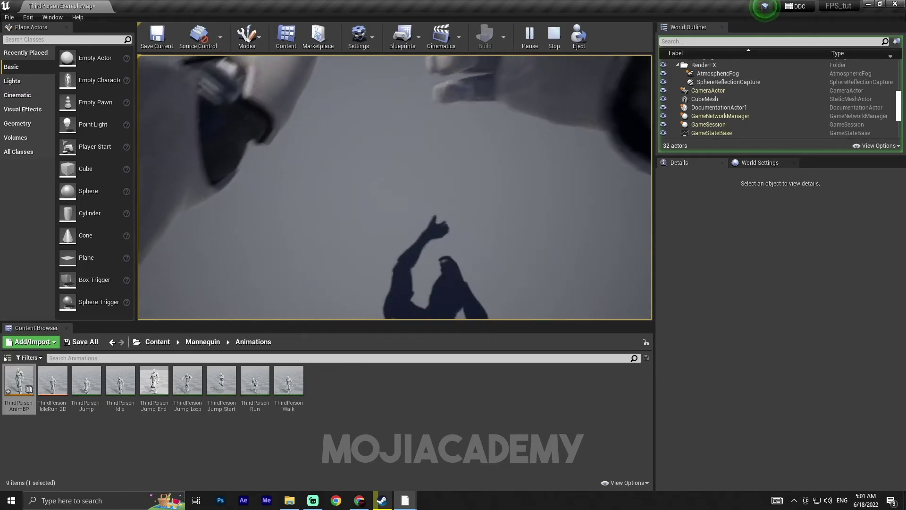
key(Escape)
Toggle Orient Rotation to Movement in the Character Movement component's rotation settings and compile ThirdPersonCharacter
mouse_move(402, 500)
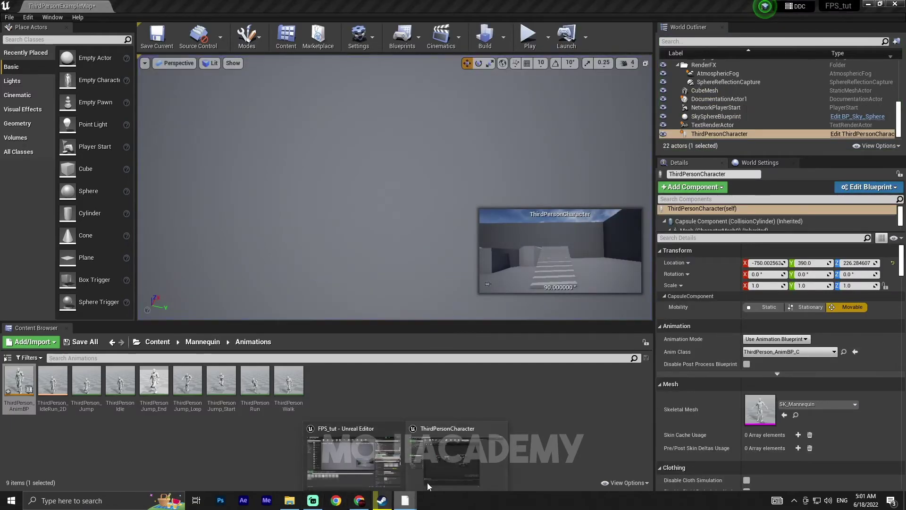
click(458, 461)
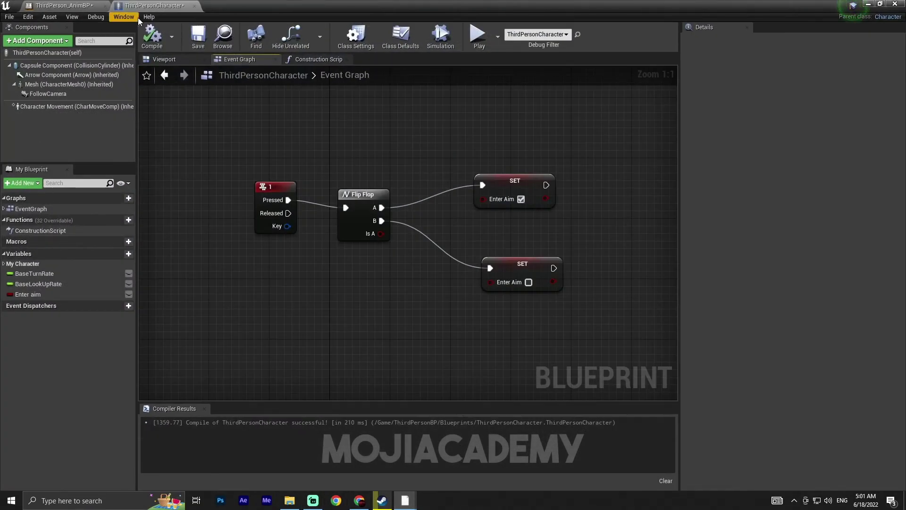
click(58, 53)
click(75, 107)
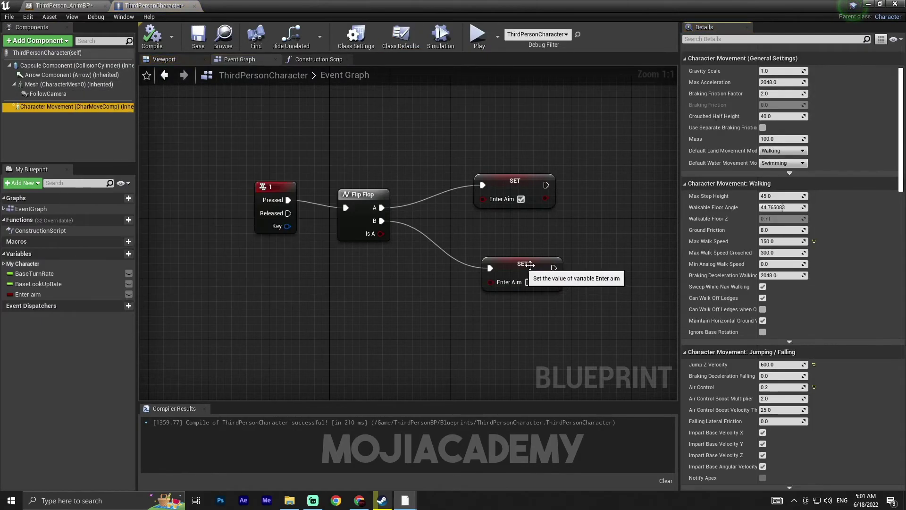
scroll(882, 203, down, 10)
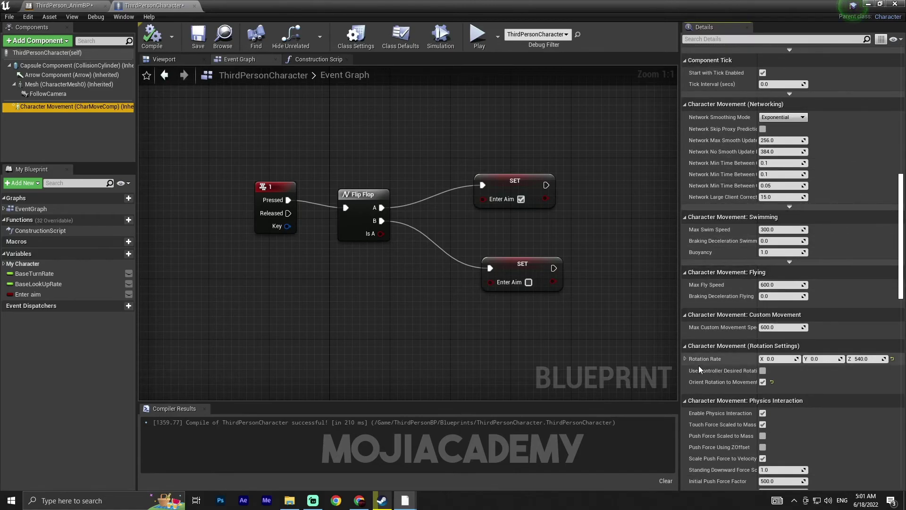
click(763, 382)
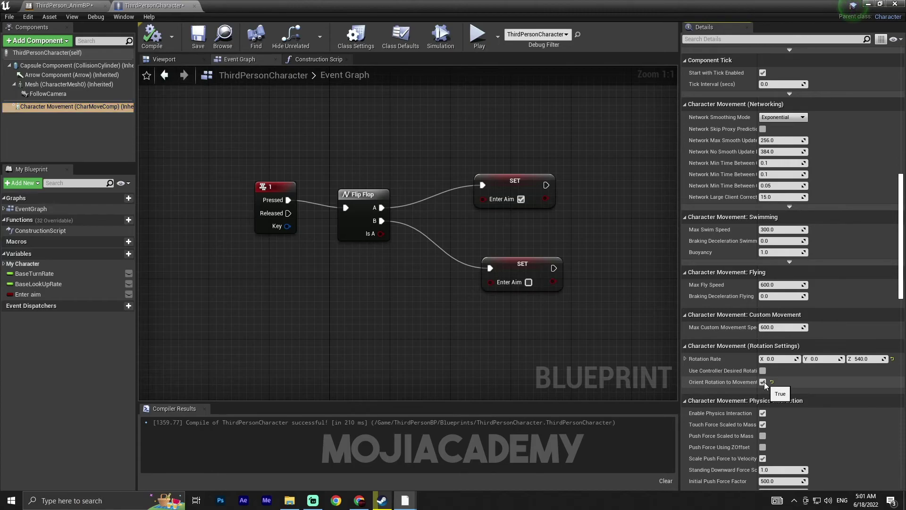
click(156, 40)
Play the level to test the rotation setting while walking the character forward, then stop the session
click(868, 5)
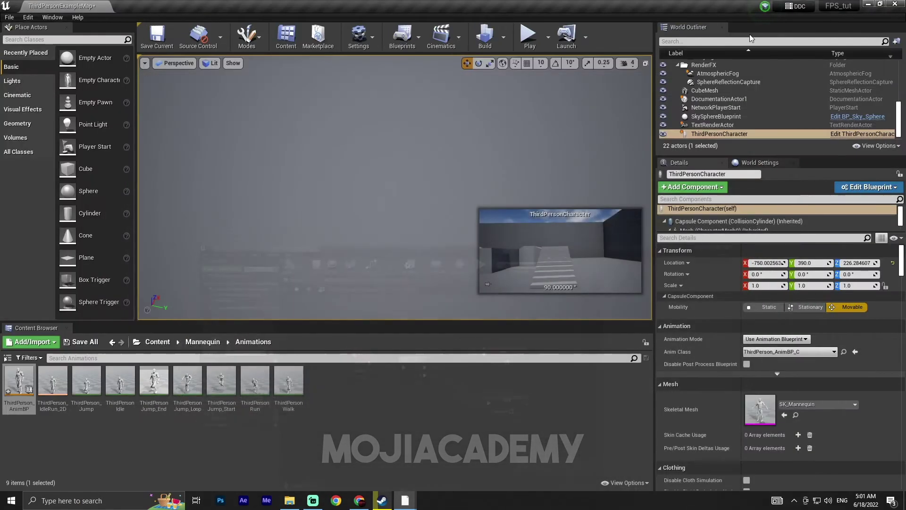
click(530, 37)
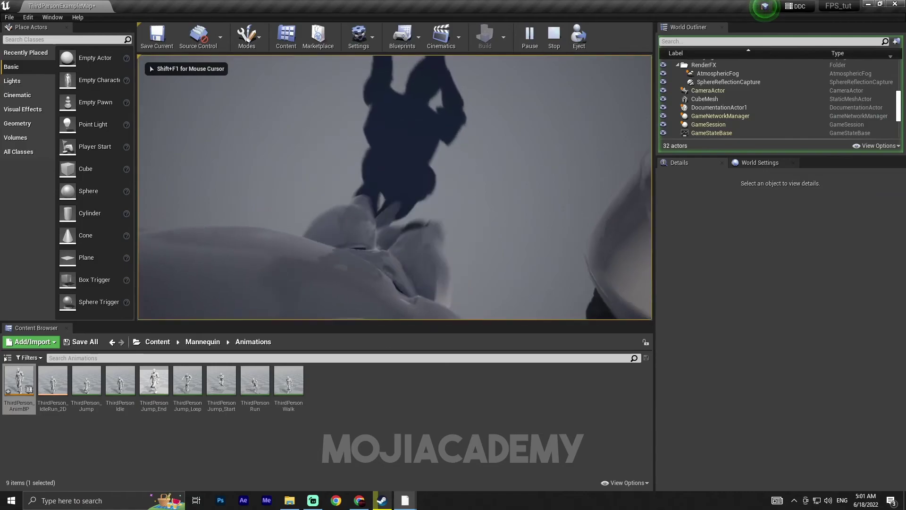
key(w)
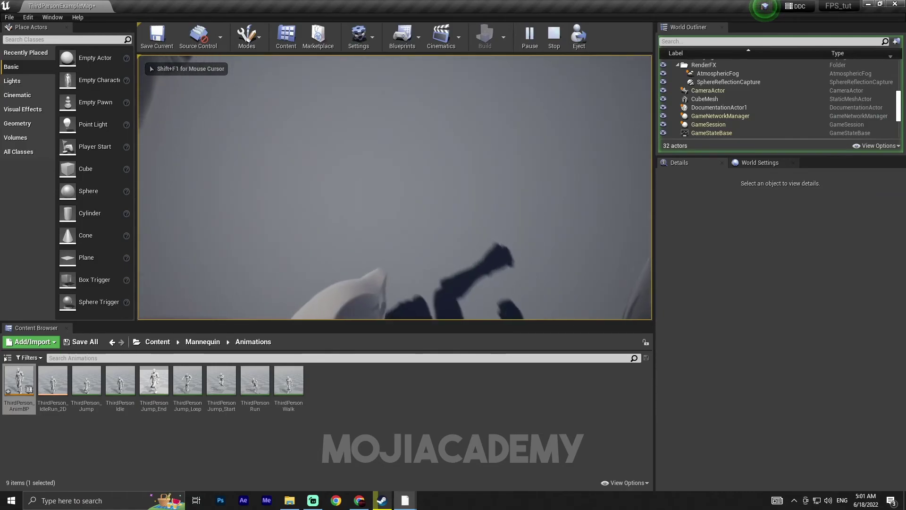
key(w)
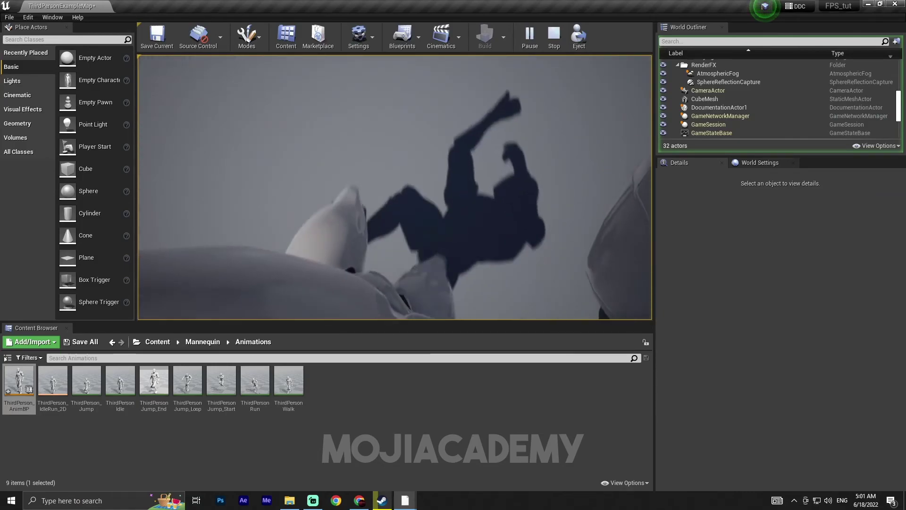
key(w)
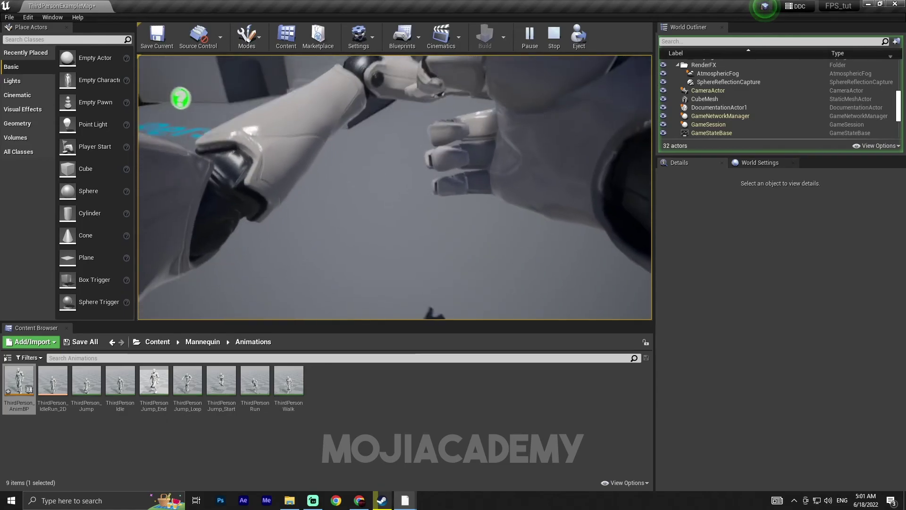
key(Escape)
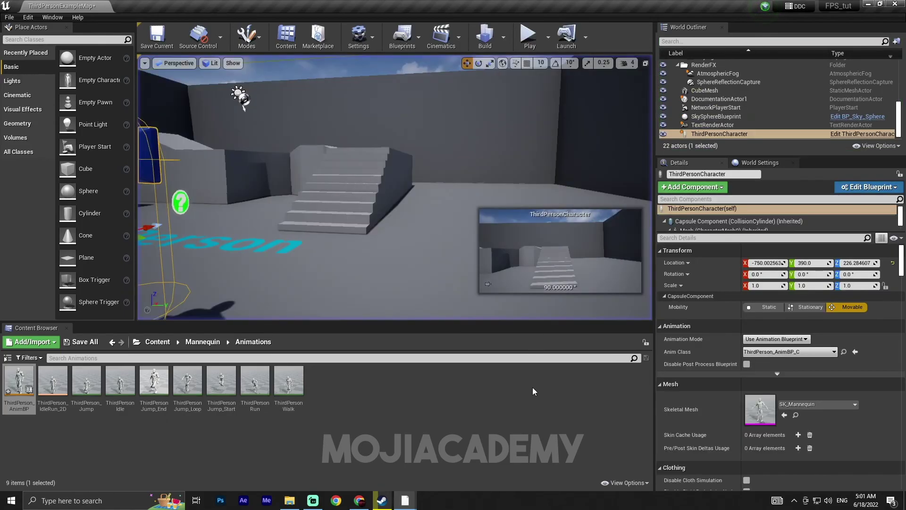
Raise the FollowCamera slightly relative to the mannequin's head in ThirdPersonCharacter's viewport and compile the blueprint
click(404, 499)
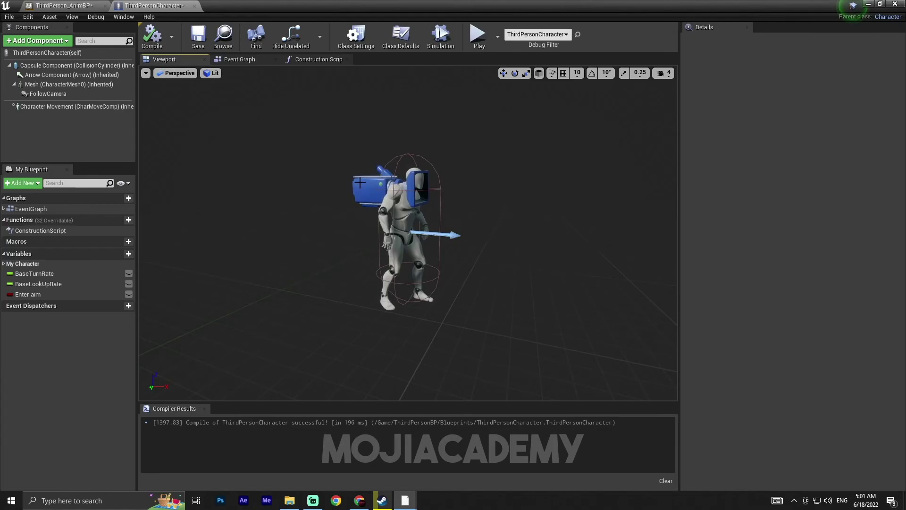
click(360, 182)
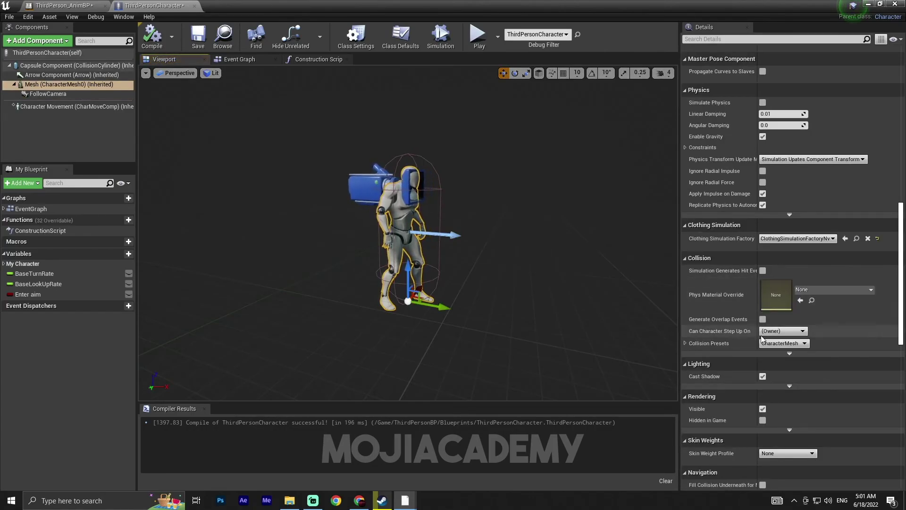
click(789, 354)
scroll(746, 283, up, 10)
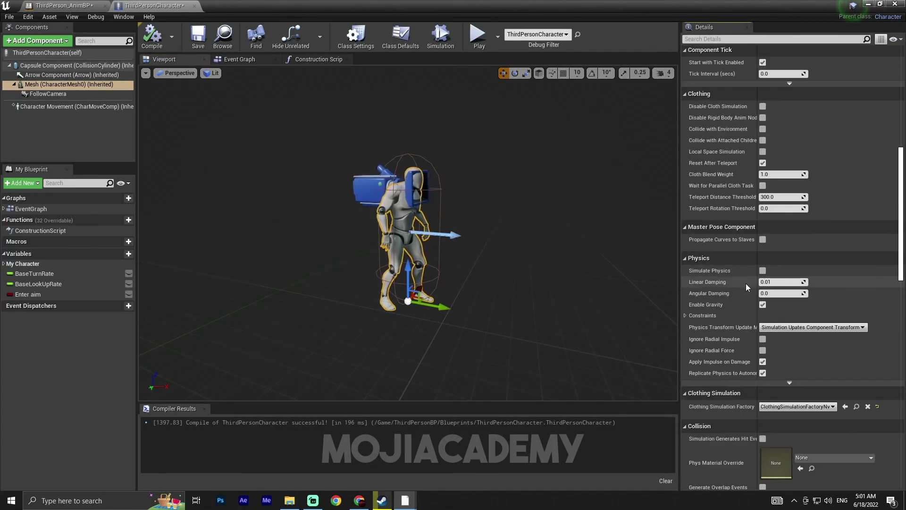
scroll(857, 287, up, 5)
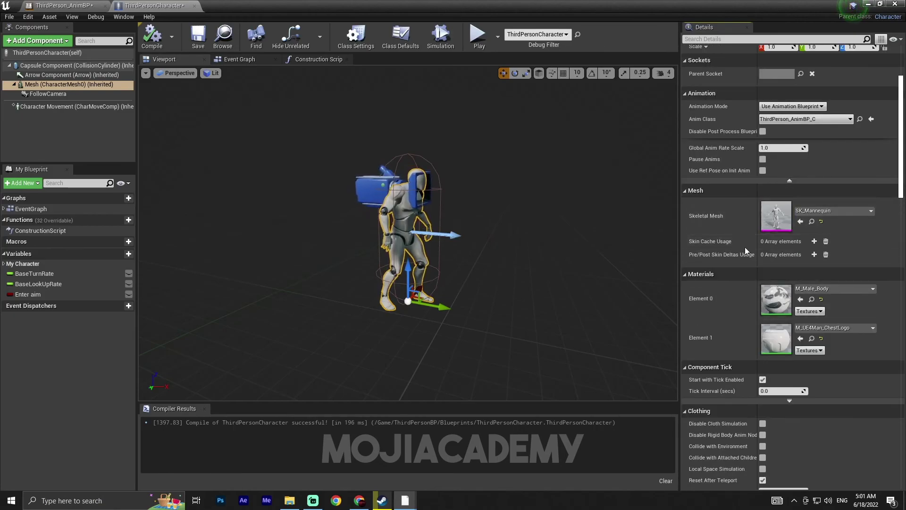
drag(494, 203, 467, 156)
click(375, 190)
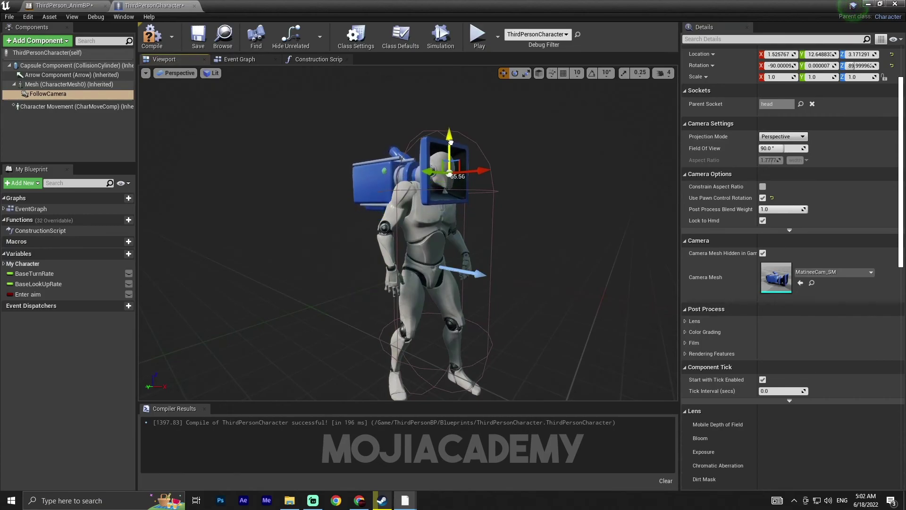
click(420, 227)
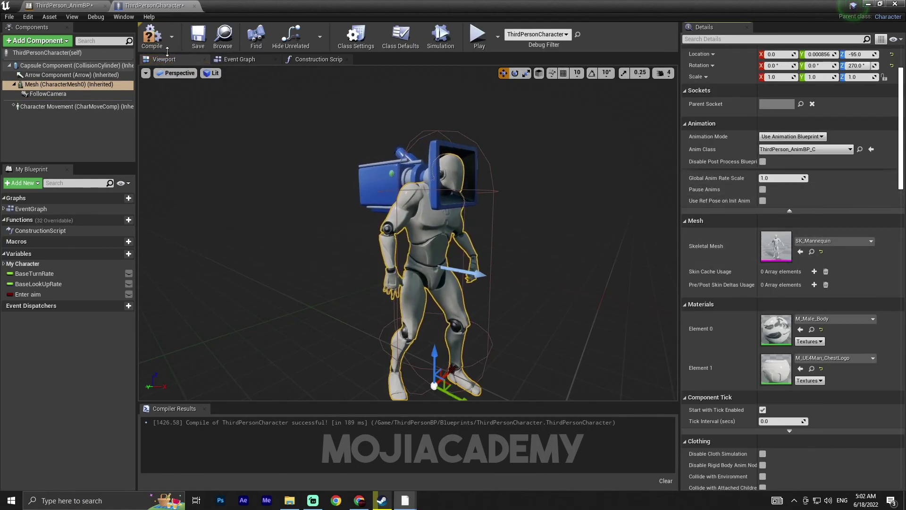
key(F7)
Play the level again to check the first-person view from the repositioned camera
click(869, 5)
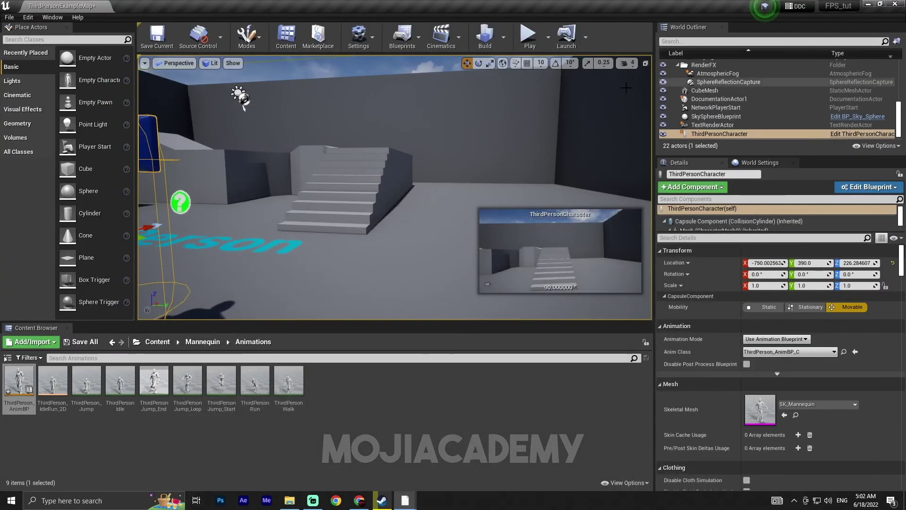
click(540, 46)
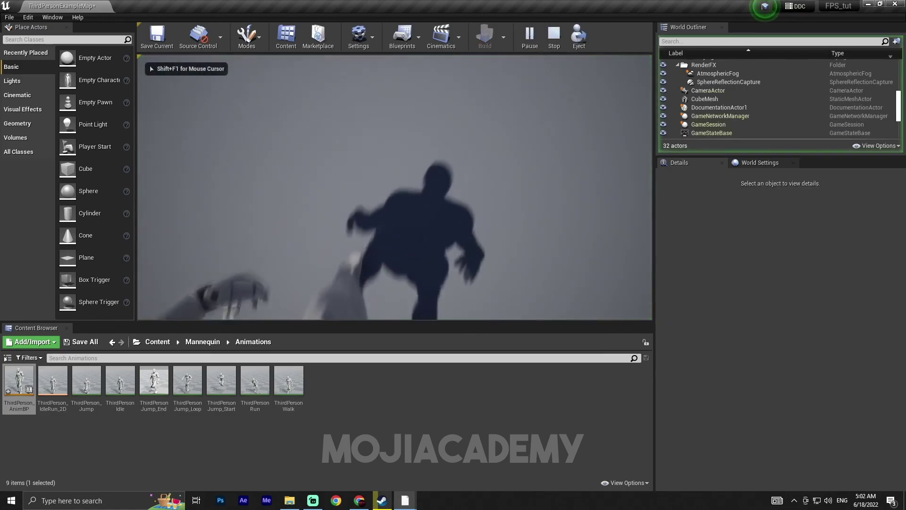